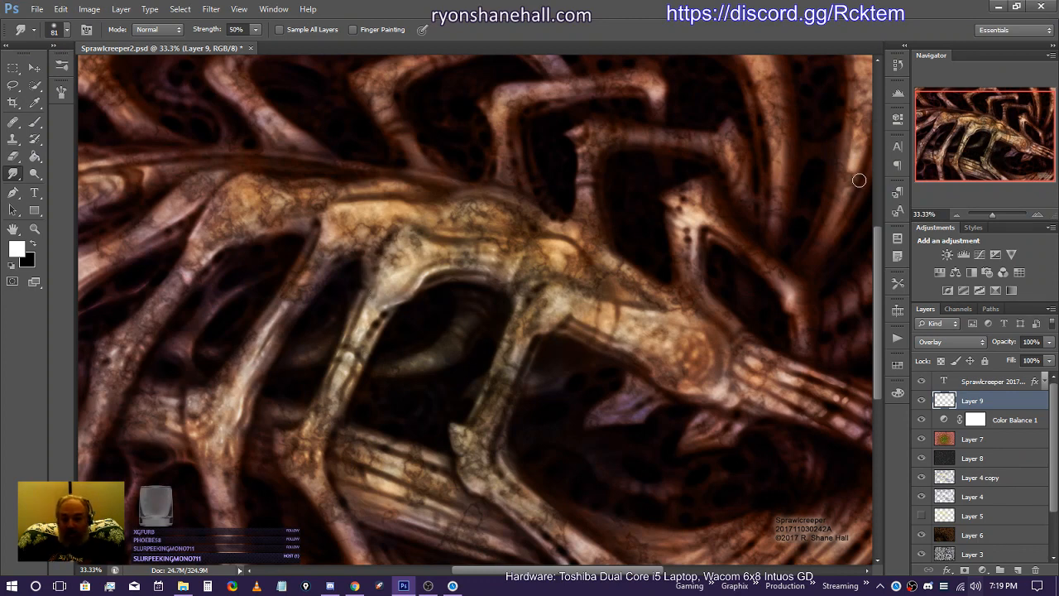
Step: Hide every layer except the grey cloud texture on Layer 3 and the white bg layer
{"action": "left_click_drag", "start_coordinate": [959, 118], "coordinate": [963, 122]}
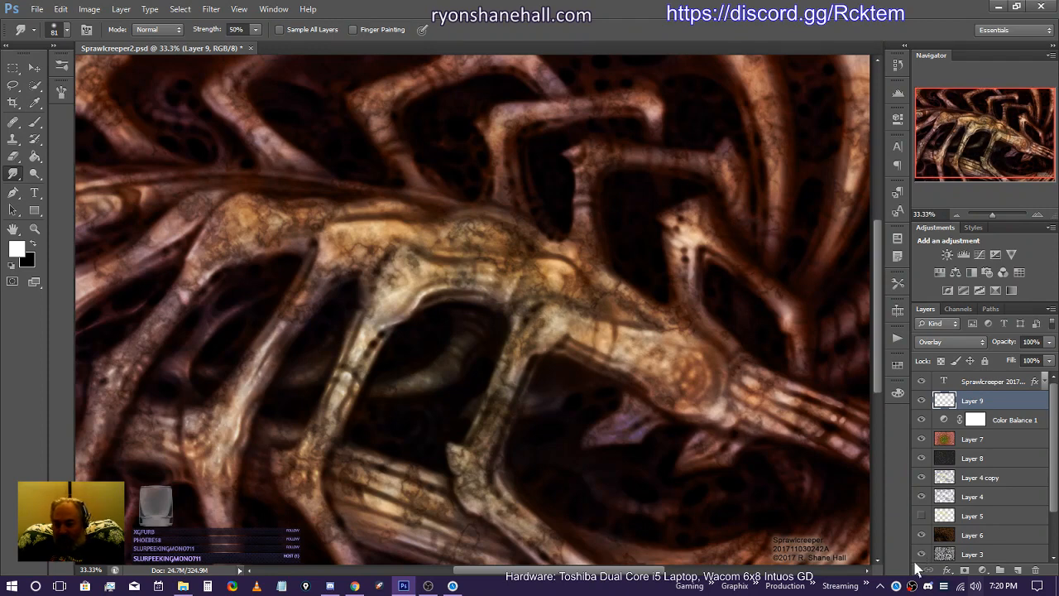
{"action": "left_click", "coordinate": [922, 400]}
{"action": "left_click", "coordinate": [921, 381]}
{"action": "left_click_drag", "start_coordinate": [924, 421], "coordinate": [920, 540]}
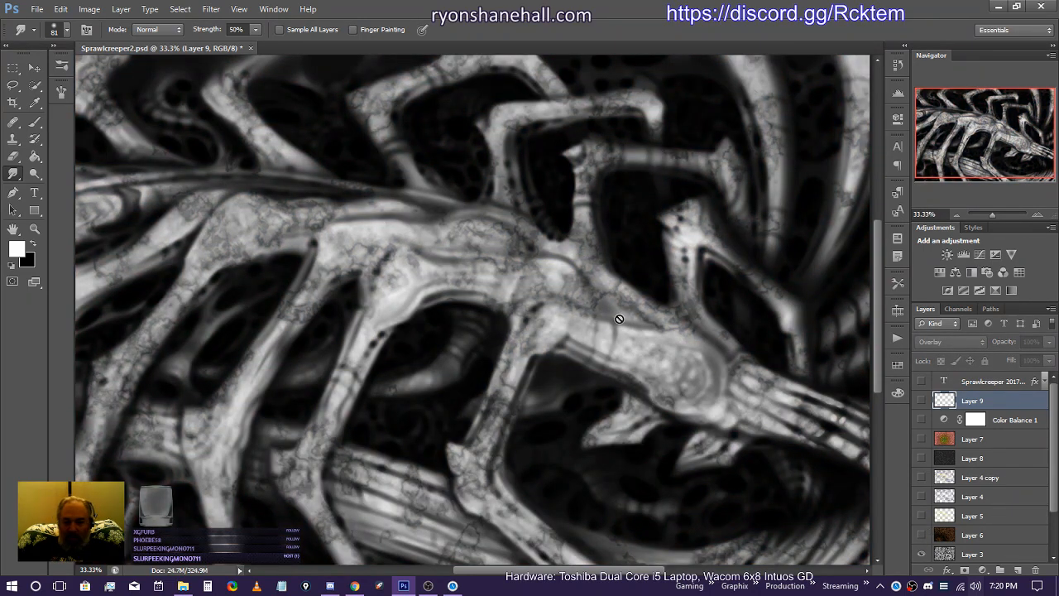
{"action": "left_click_drag", "start_coordinate": [1055, 479], "coordinate": [1057, 520]}
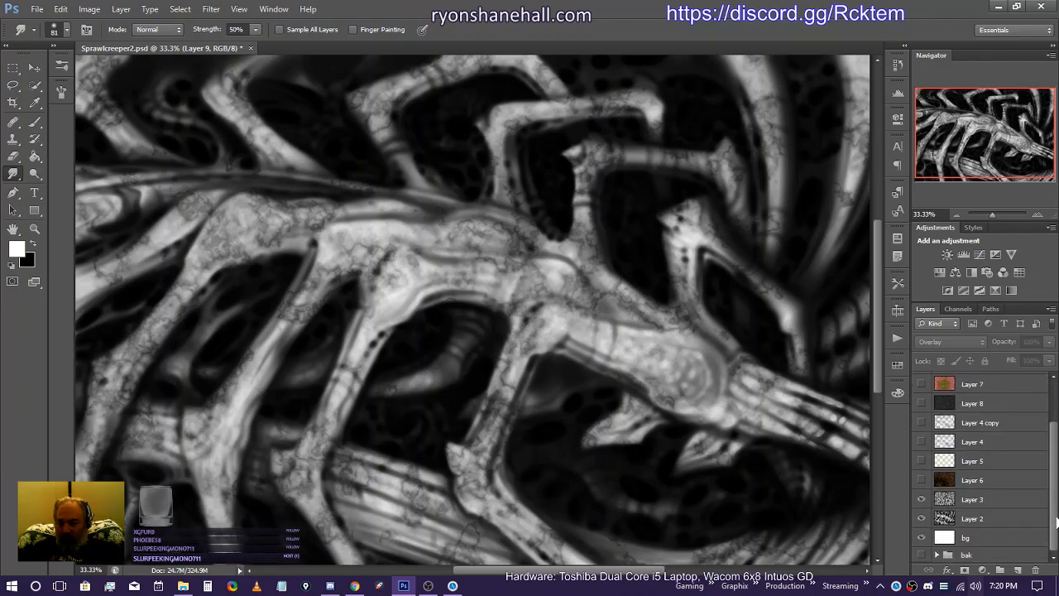
{"action": "left_click", "coordinate": [923, 539]}
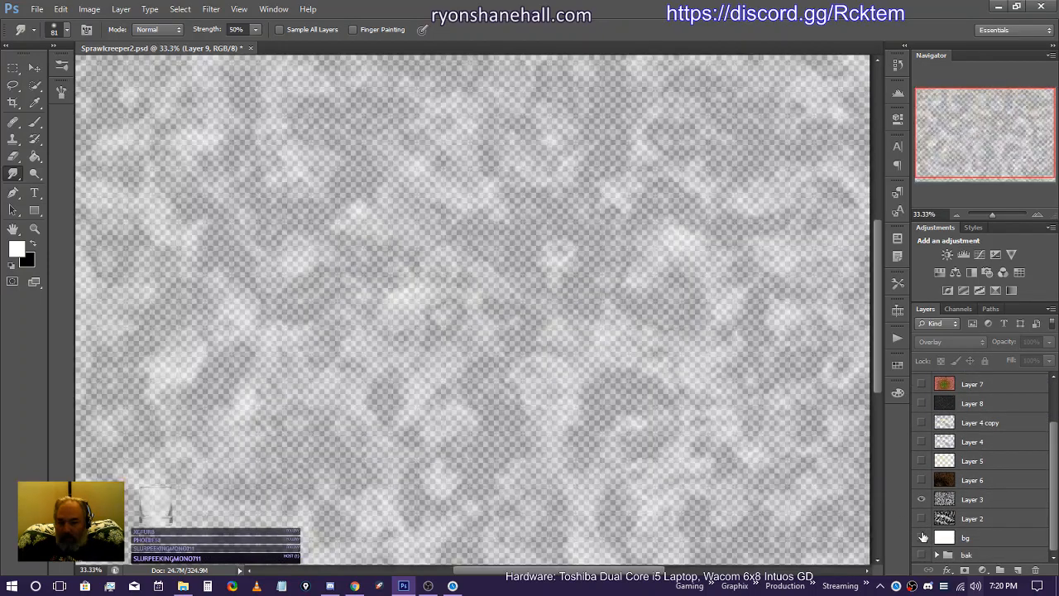
{"action": "left_click", "coordinate": [922, 539]}
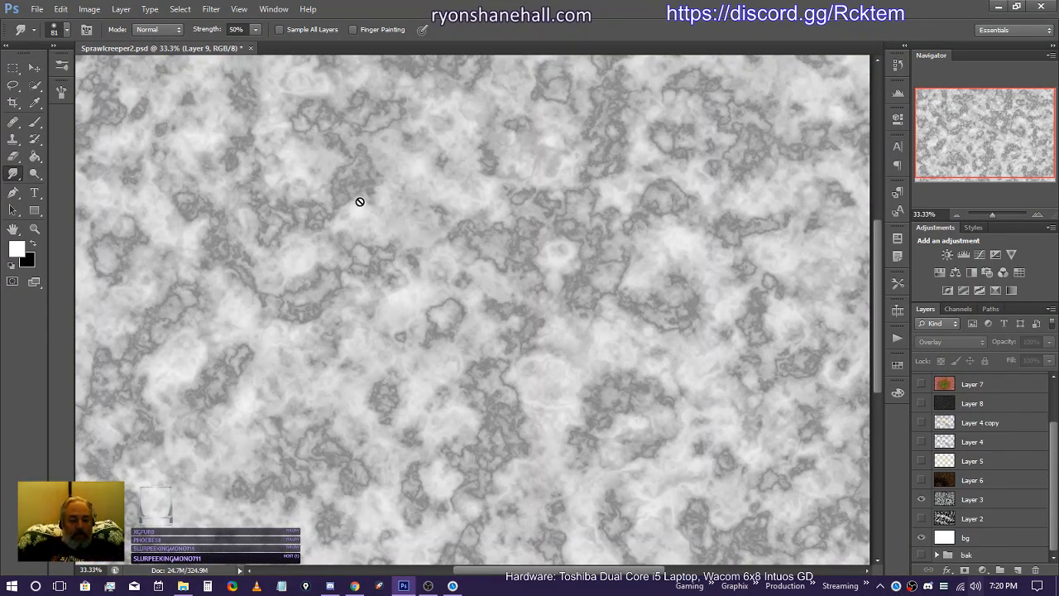
Step: Swap the colours to a black foreground, add a new layer directly above Layer 3, and hide Layer 3
{"action": "left_click", "coordinate": [212, 12]}
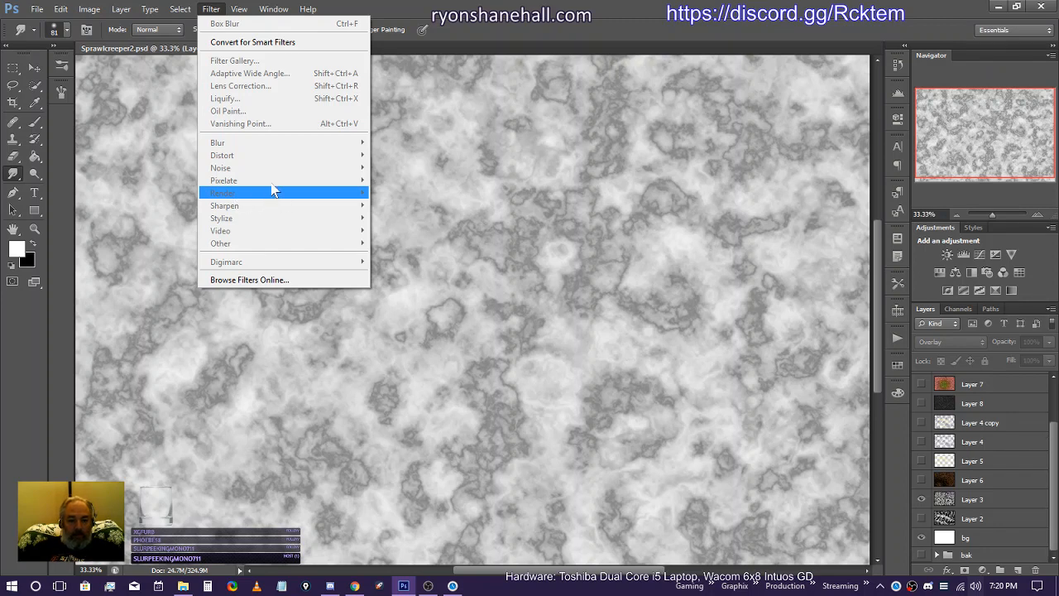
{"action": "left_click", "coordinate": [977, 501]}
{"action": "left_click", "coordinate": [208, 12]}
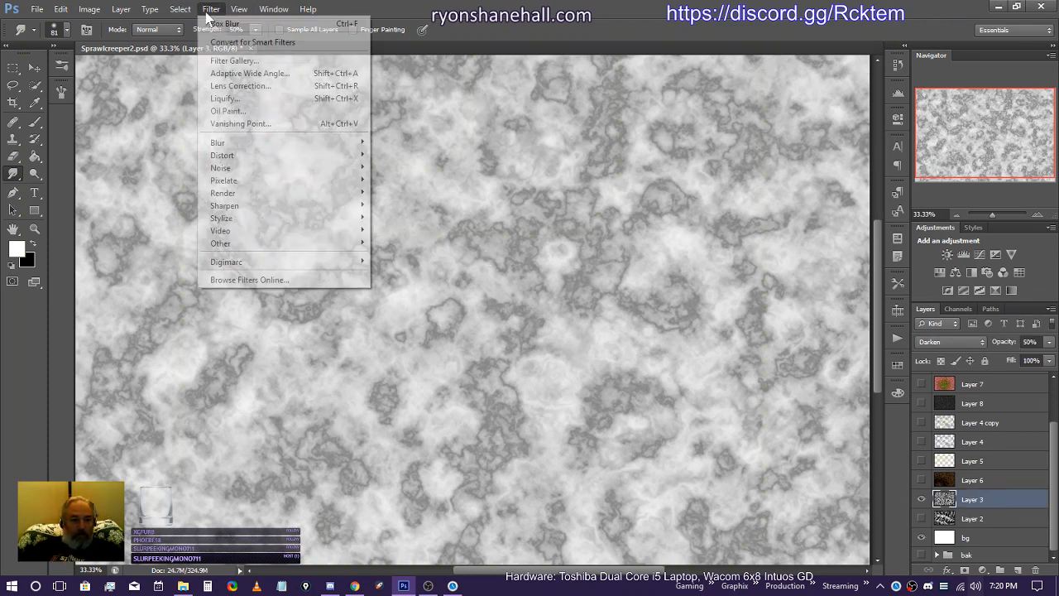
{"action": "mouse_move", "coordinate": [224, 195]}
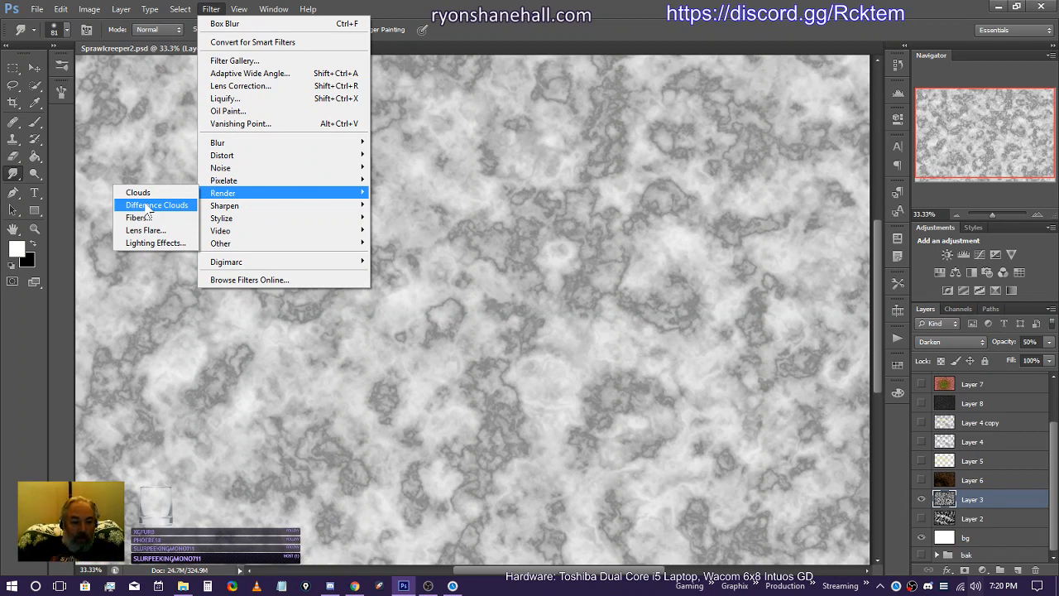
{"action": "left_click", "coordinate": [34, 244]}
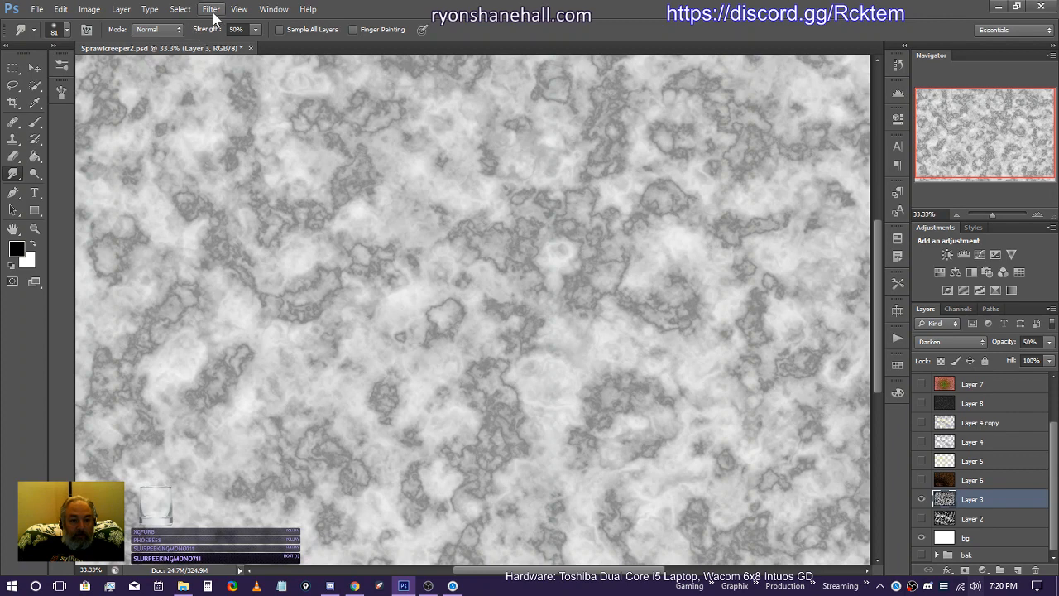
{"action": "left_click", "coordinate": [1017, 571]}
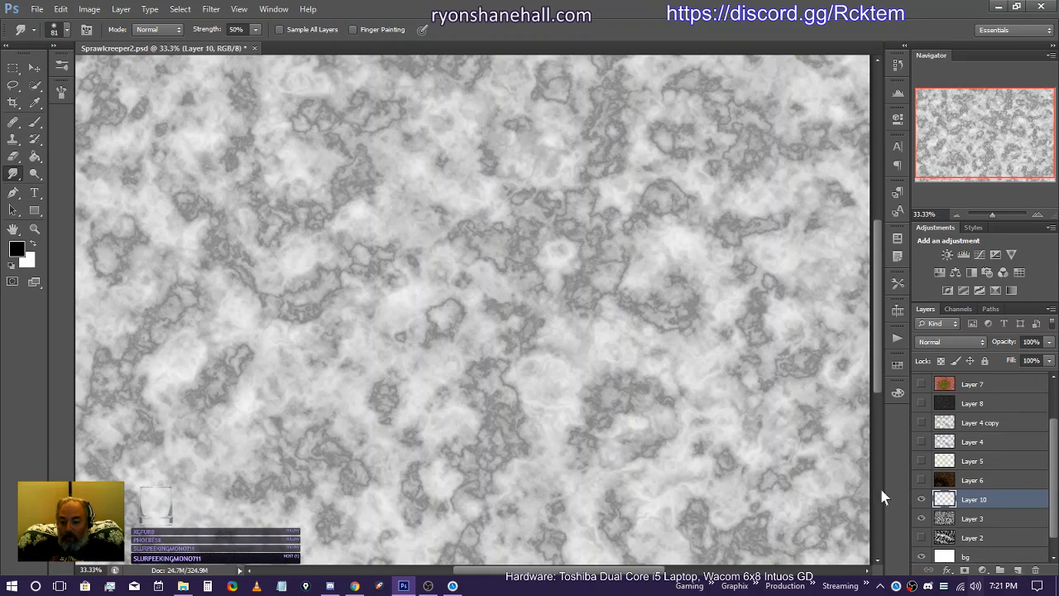
{"action": "left_click", "coordinate": [921, 518]}
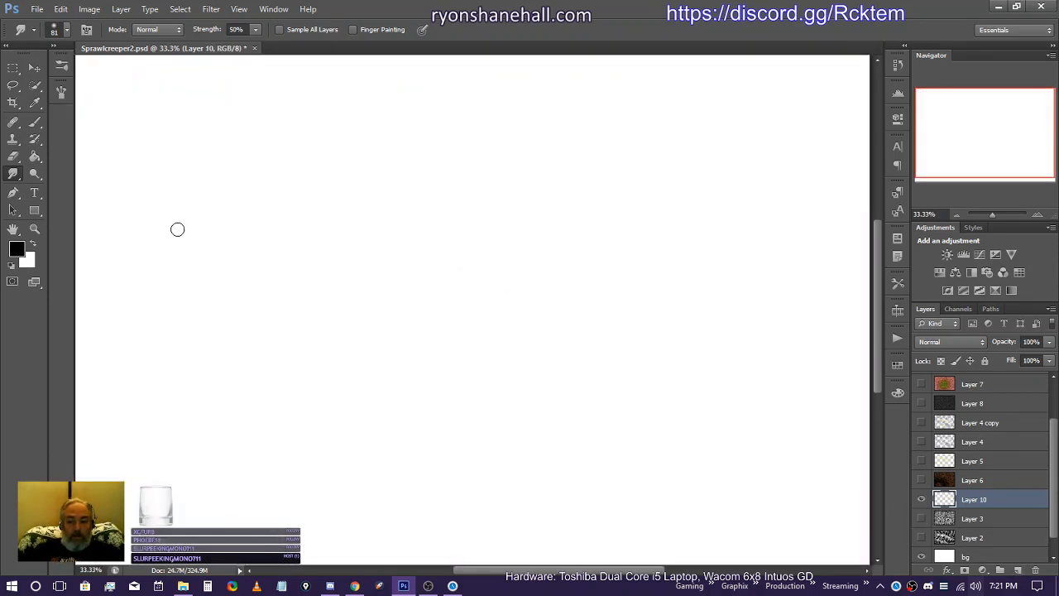
Step: Scribble black zigzag brush strokes across the middle of the new layer
{"action": "left_click", "coordinate": [35, 123]}
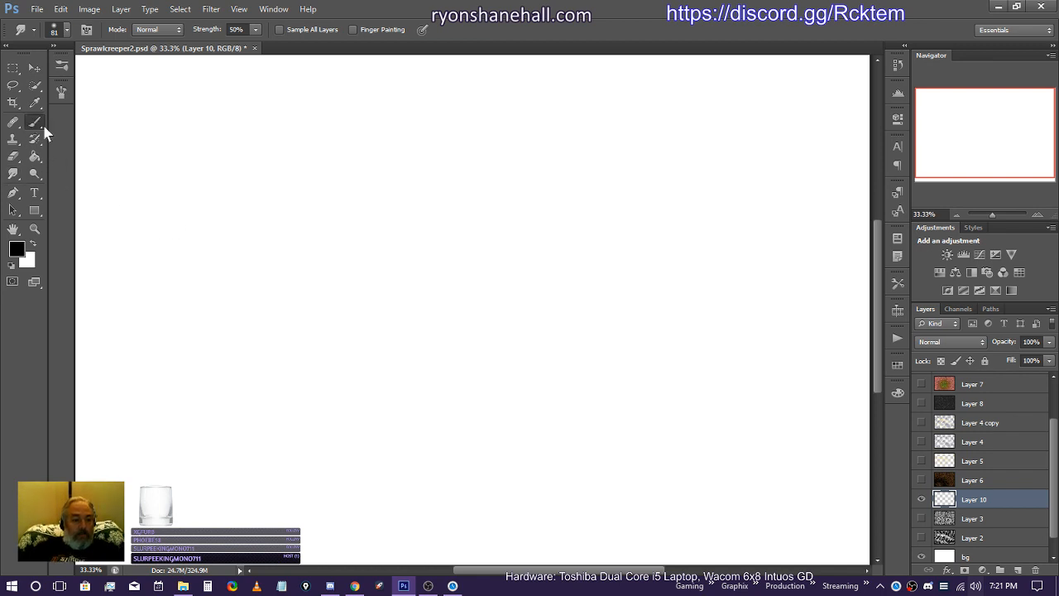
{"action": "left_click_drag", "start_coordinate": [325, 245], "coordinate": [604, 245]}
{"action": "left_click_drag", "start_coordinate": [404, 242], "coordinate": [573, 171]}
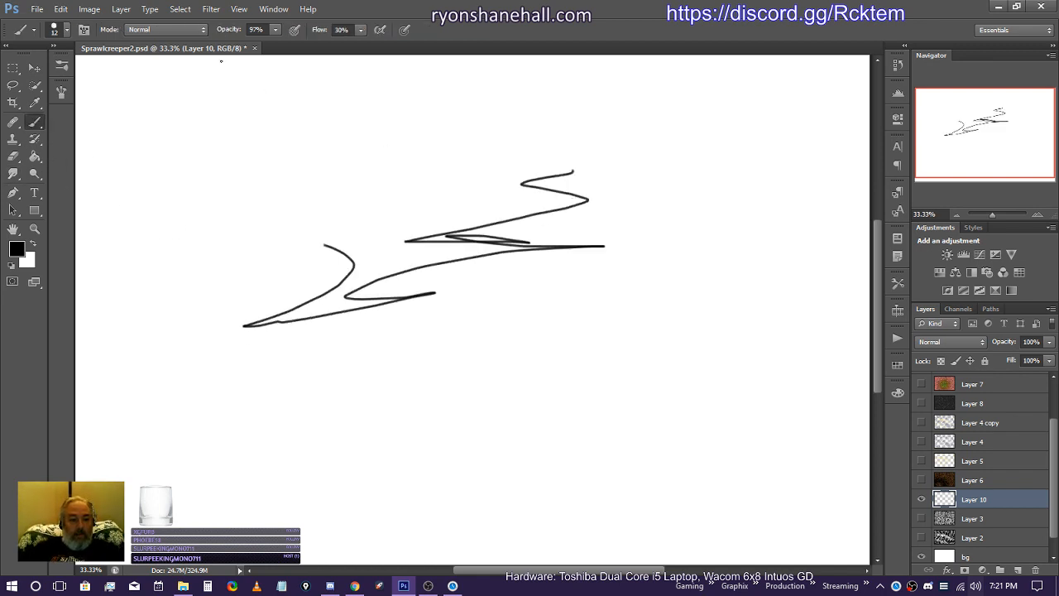
Step: Render Clouds on Layer 10 and use Levels with input black 82 and input white 91 to make hard black-and-white blotches
{"action": "left_click", "coordinate": [211, 10]}
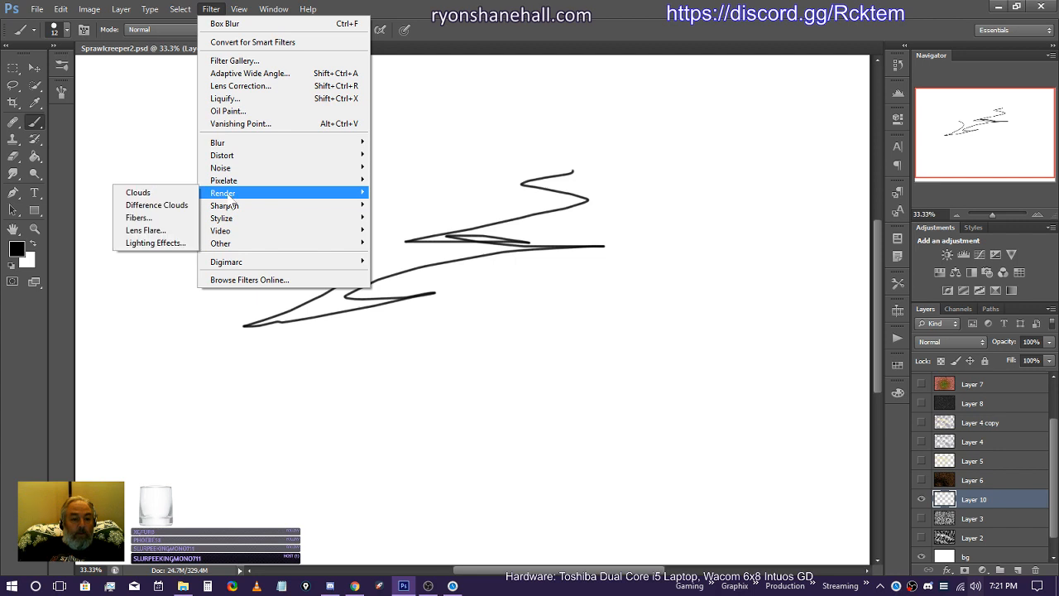
{"action": "left_click", "coordinate": [154, 195]}
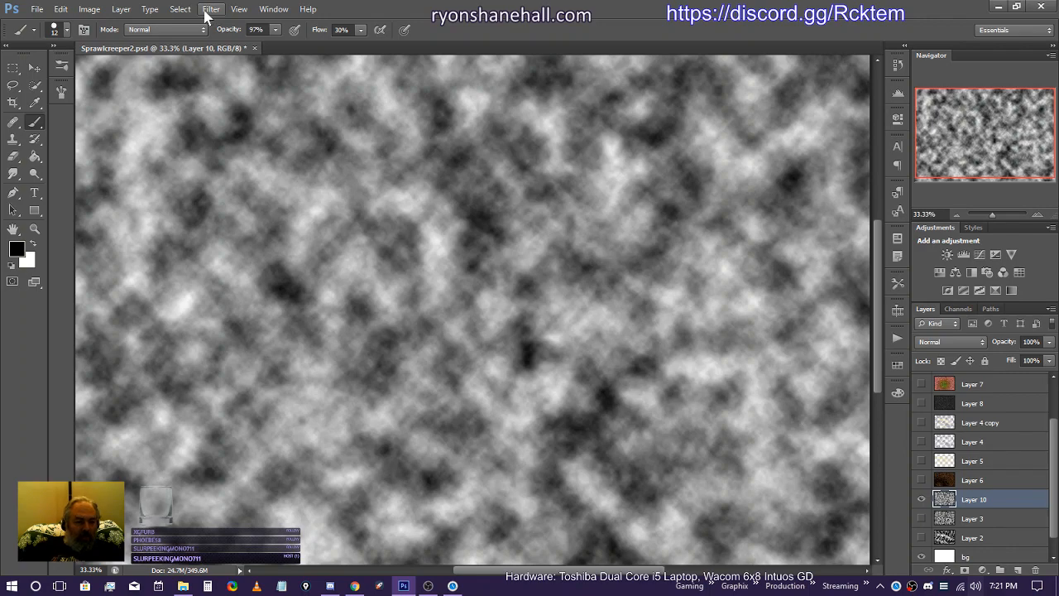
{"action": "left_click", "coordinate": [89, 9]}
{"action": "mouse_move", "coordinate": [114, 46]}
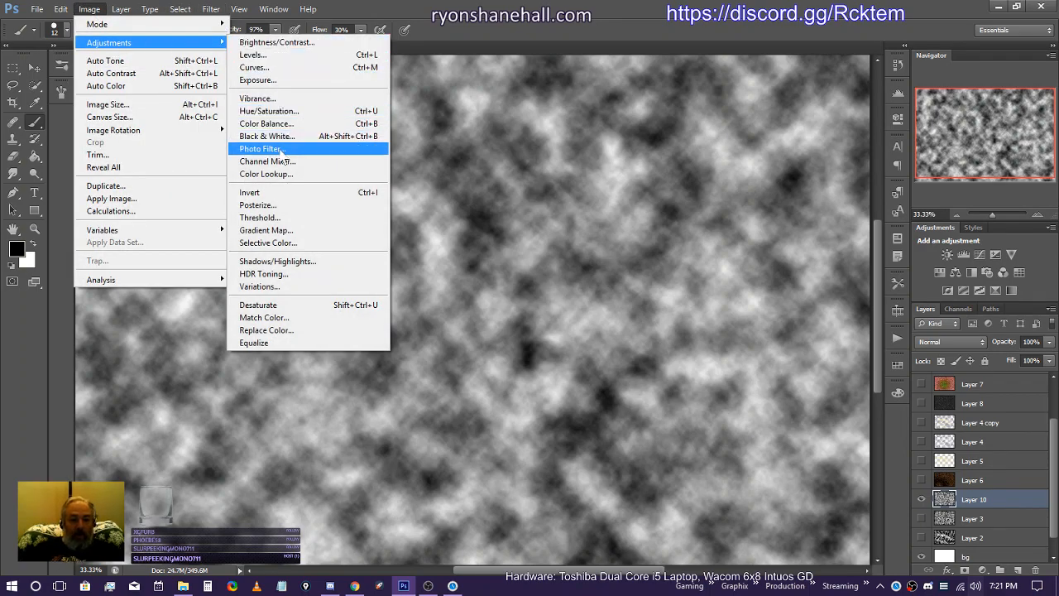
{"action": "left_click", "coordinate": [277, 56]}
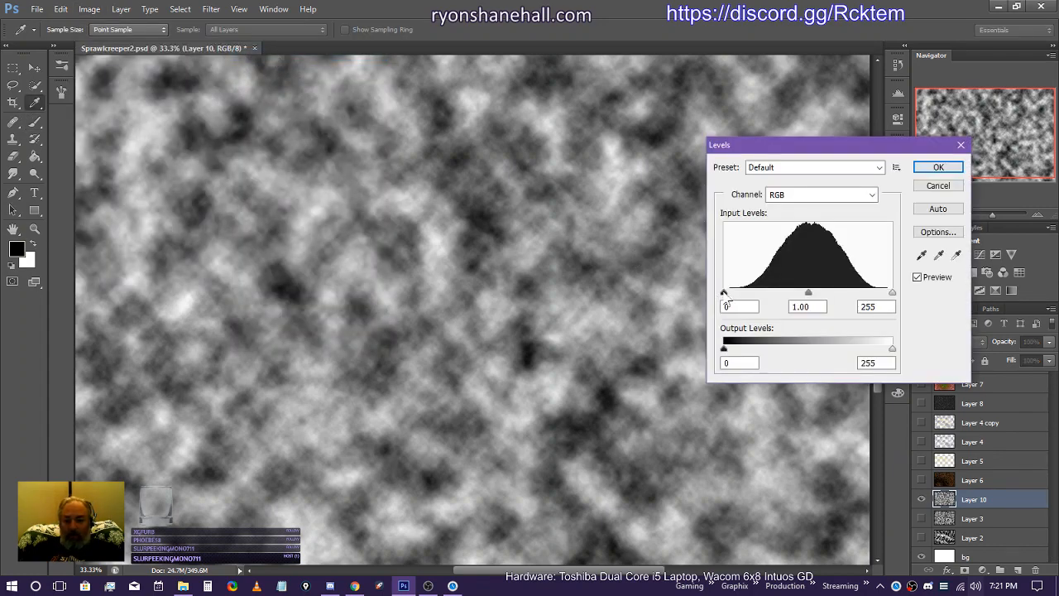
{"action": "left_click_drag", "start_coordinate": [724, 293], "coordinate": [759, 293]}
{"action": "left_click_drag", "start_coordinate": [892, 293], "coordinate": [782, 307]}
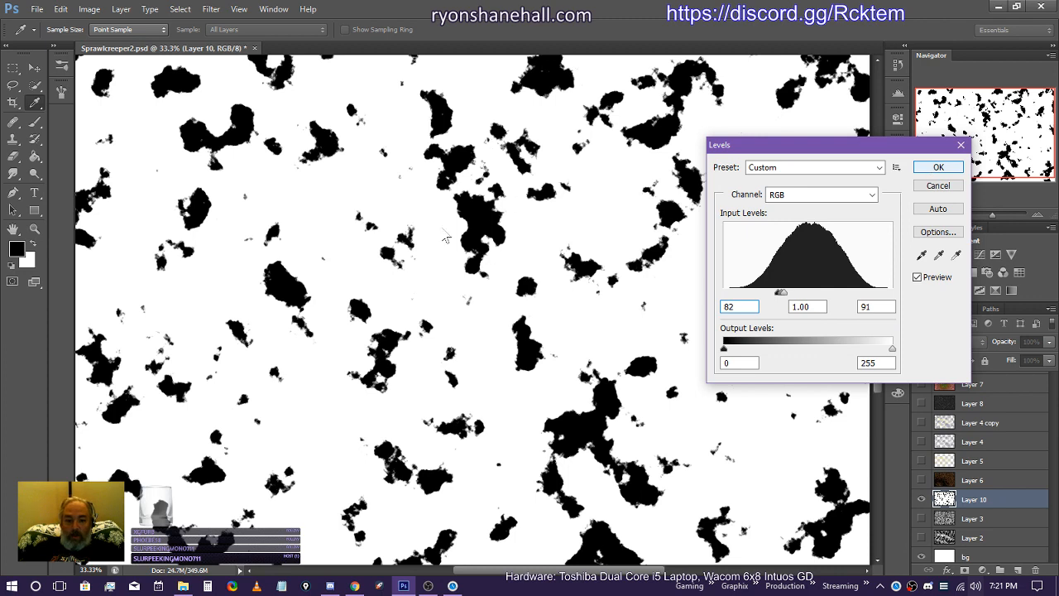
{"action": "key", "text": "Return"}
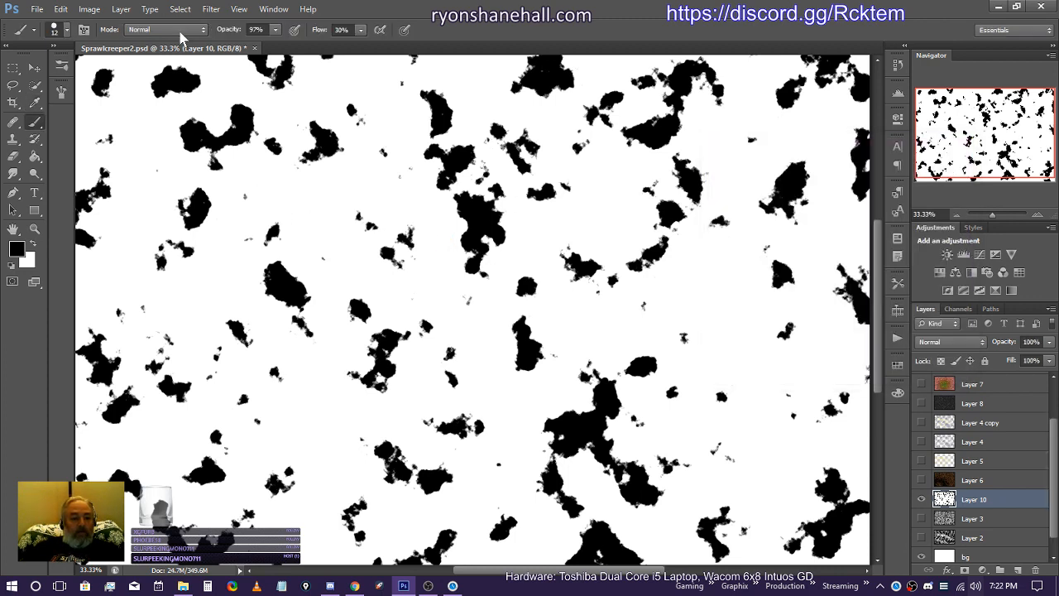
Step: Apply Difference Clouds over the black-and-white blotches on Layer 10
{"action": "left_click", "coordinate": [211, 10]}
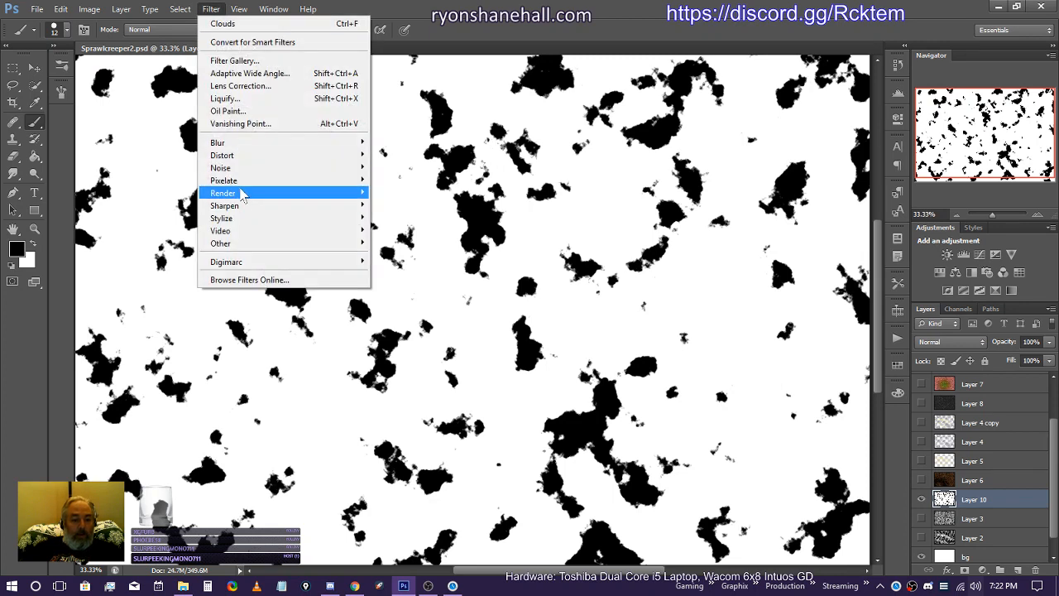
{"action": "mouse_move", "coordinate": [243, 193]}
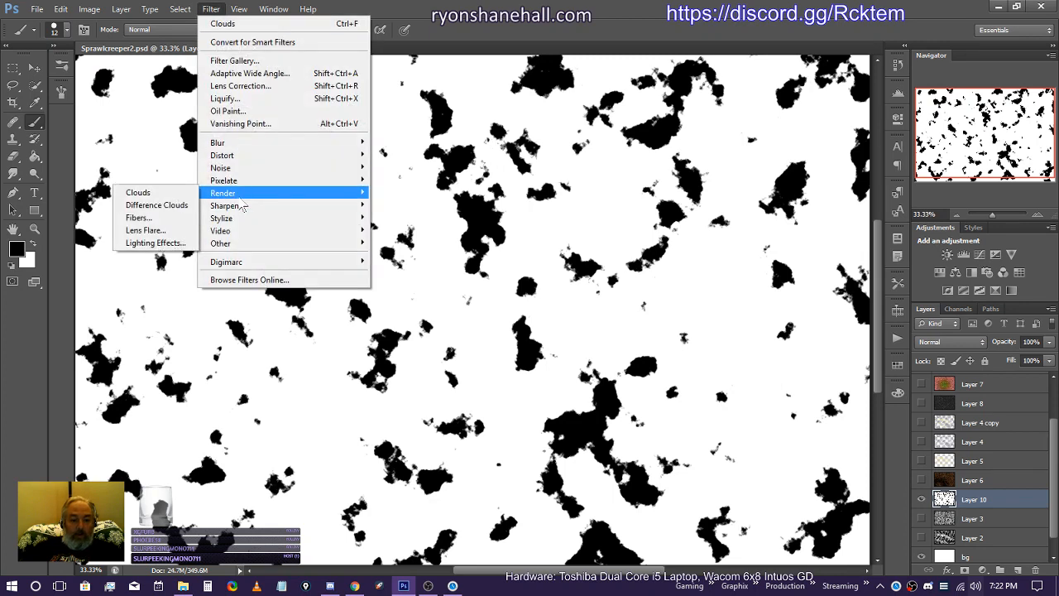
{"action": "left_click", "coordinate": [166, 207]}
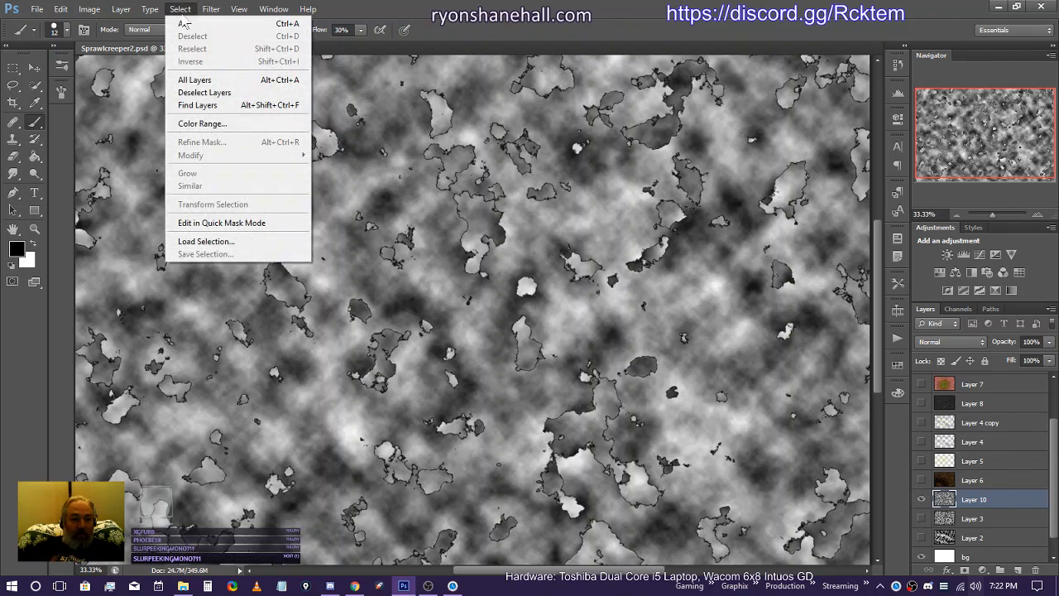
Step: Apply Oil Paint to Layer 10 with stylization 0.1, cleanliness 2.3, scale 8.76, bristle detail 10, angular direction 300 and shine 5.5
{"action": "mouse_move", "coordinate": [209, 12]}
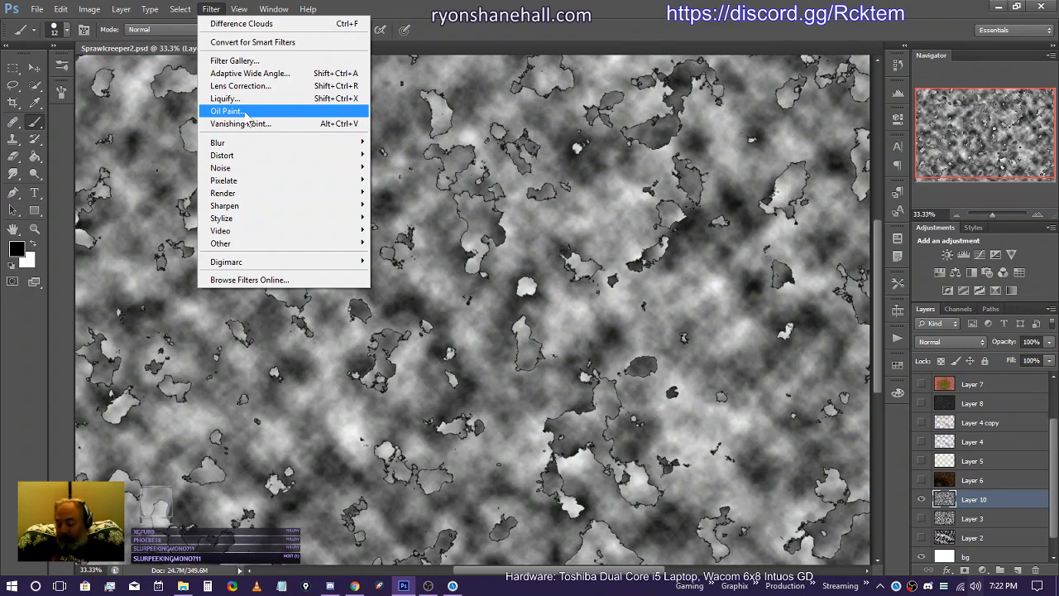
{"action": "key", "text": "Escape"}
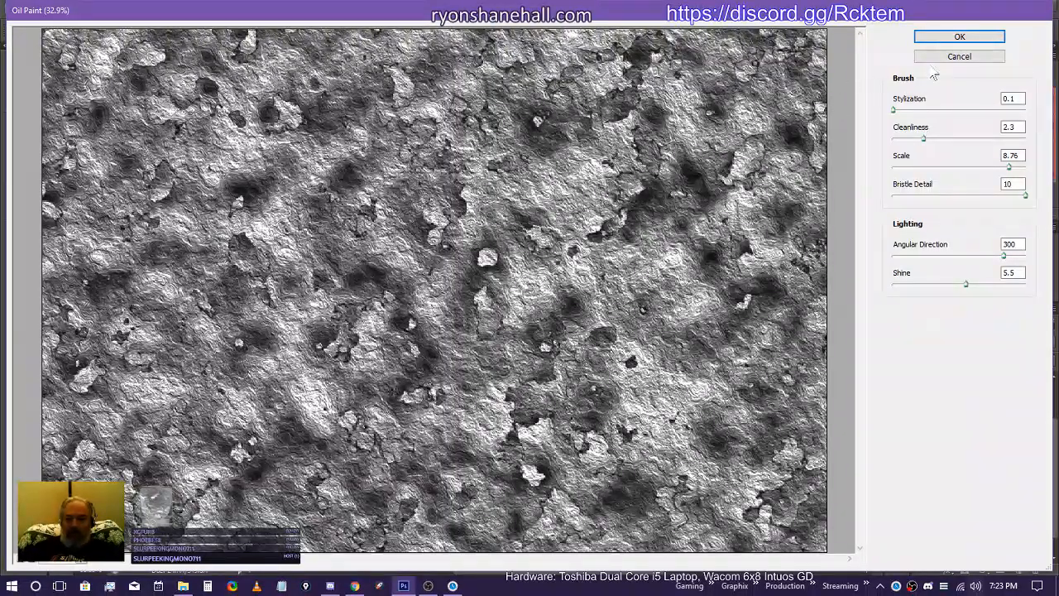
{"action": "left_click", "coordinate": [958, 45]}
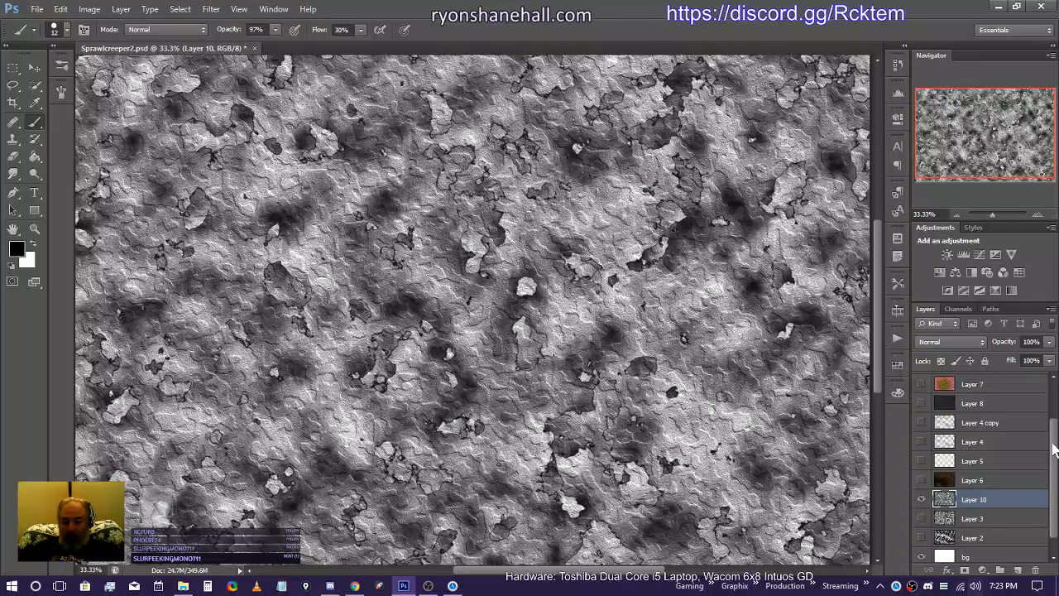
Step: Compare the Layer 10 texture with Layer 3 by toggling their visibility, leaving only Layer 10 shown above bg
{"action": "left_click", "coordinate": [922, 519]}
{"action": "left_click", "coordinate": [922, 500]}
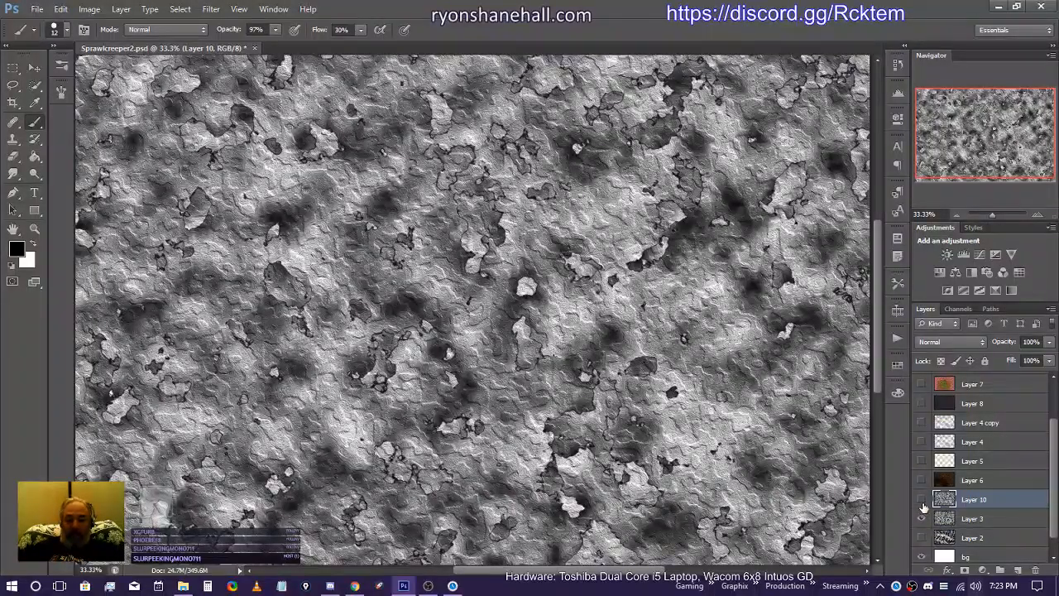
{"action": "left_click", "coordinate": [922, 502]}
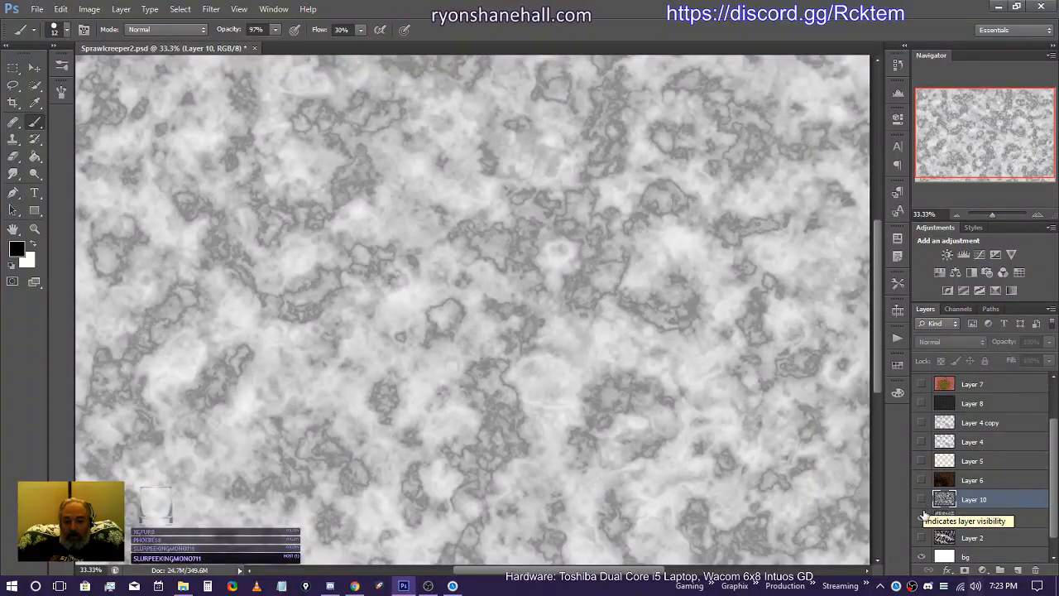
{"action": "left_click", "coordinate": [922, 501]}
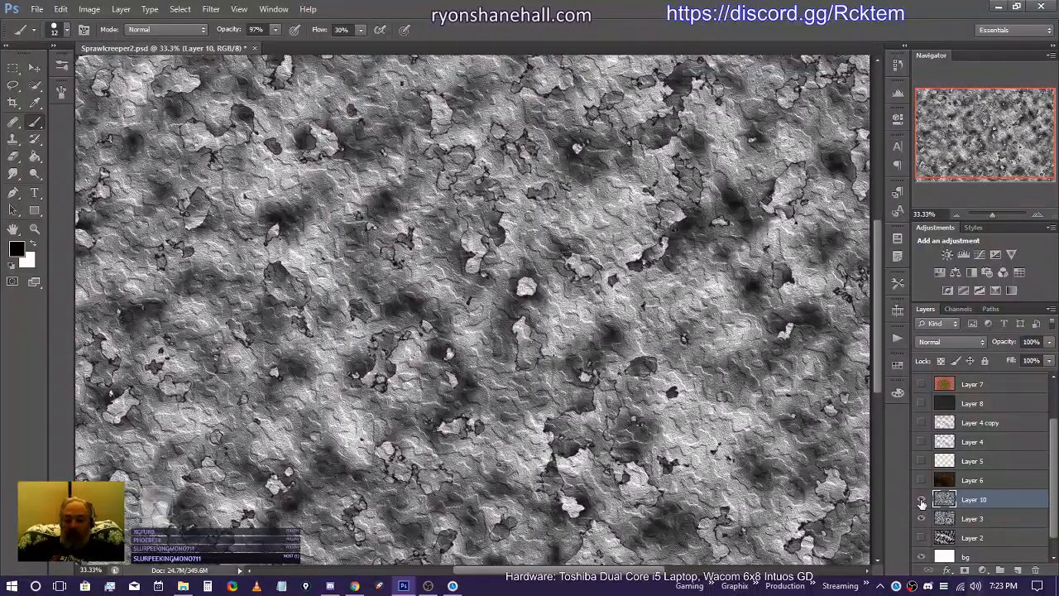
{"action": "left_click", "coordinate": [922, 501]}
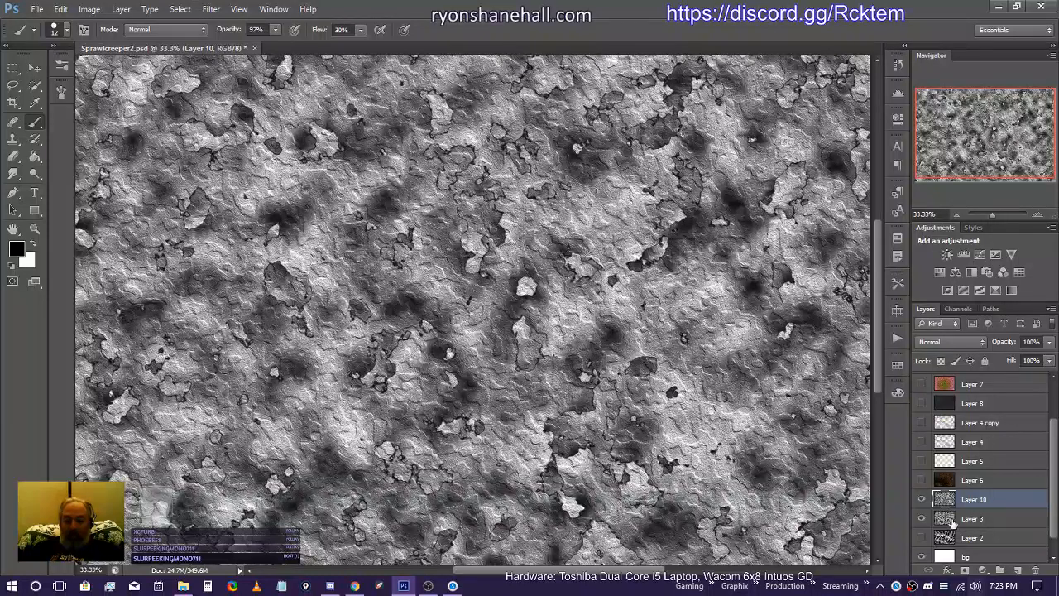
{"action": "left_click", "coordinate": [922, 518]}
Step: Apply Difference Clouds repeatedly to the oil-painted texture on Layer 10 to break it into finer veined detail
{"action": "left_click", "coordinate": [212, 10]}
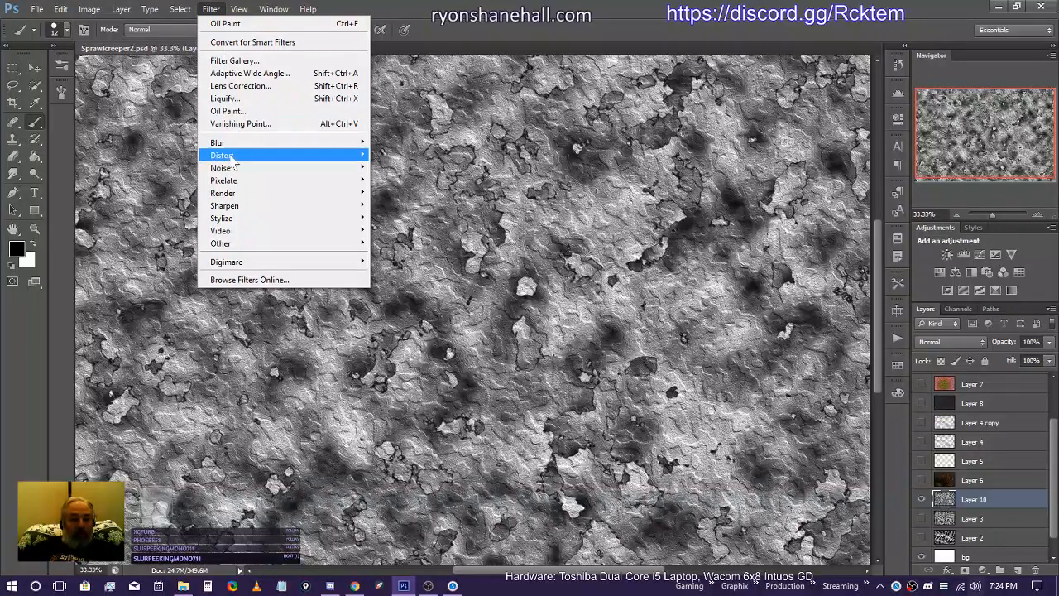
{"action": "mouse_move", "coordinate": [236, 195]}
{"action": "left_click", "coordinate": [138, 208]}
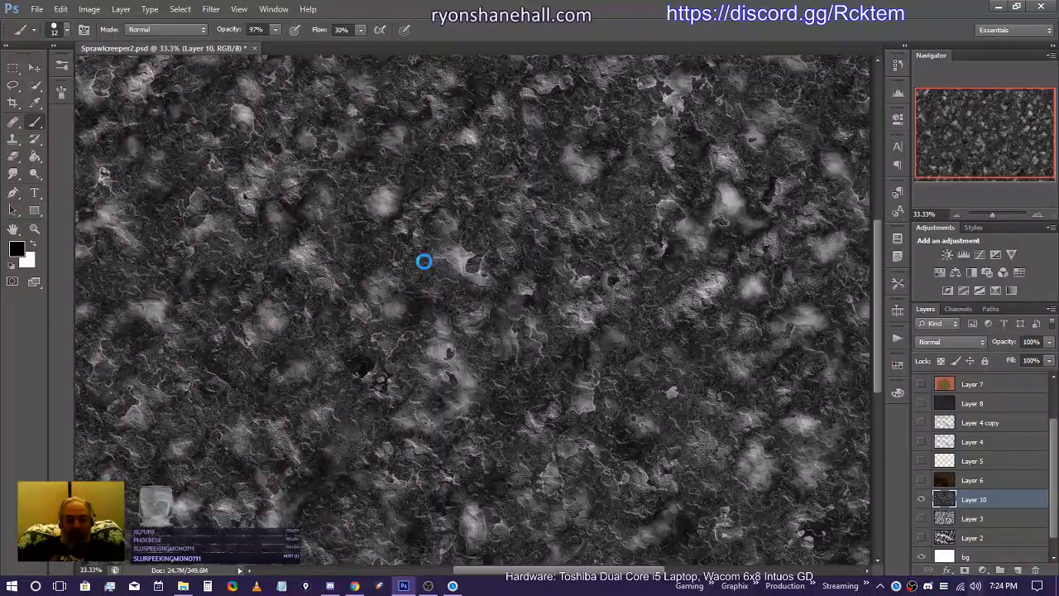
{"action": "key", "text": "ctrl+z"}
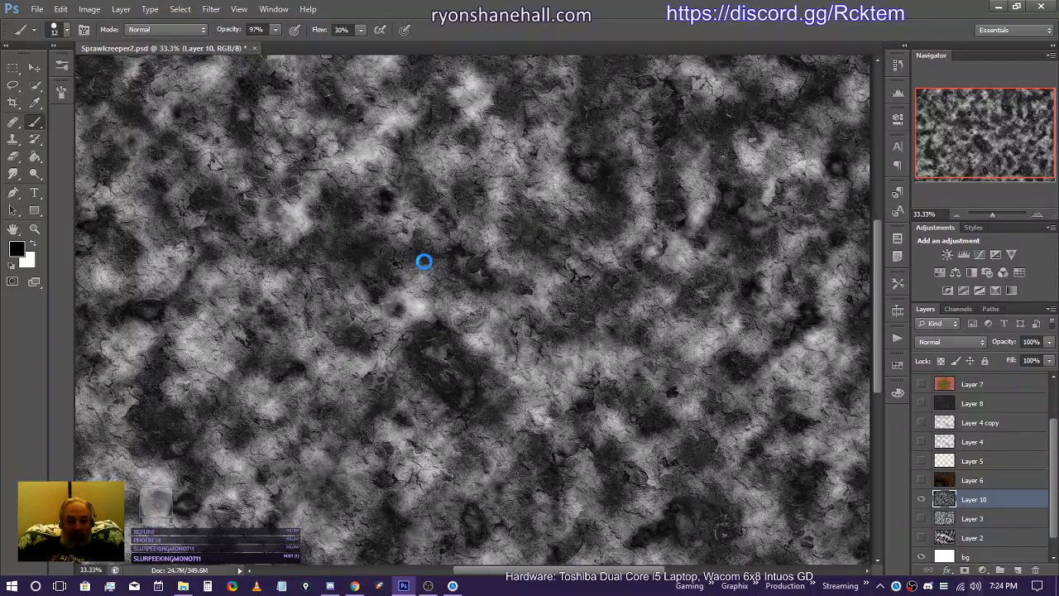
{"action": "key", "text": "ctrl+z"}
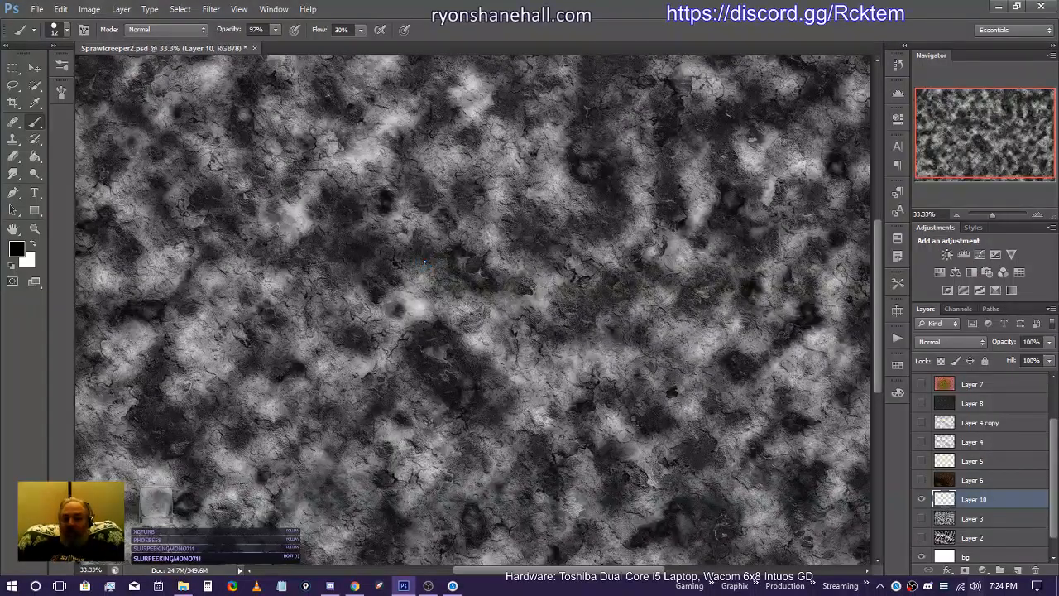
{"action": "key", "text": "ctrl+z"}
{"action": "key", "text": "ctrl+z"}
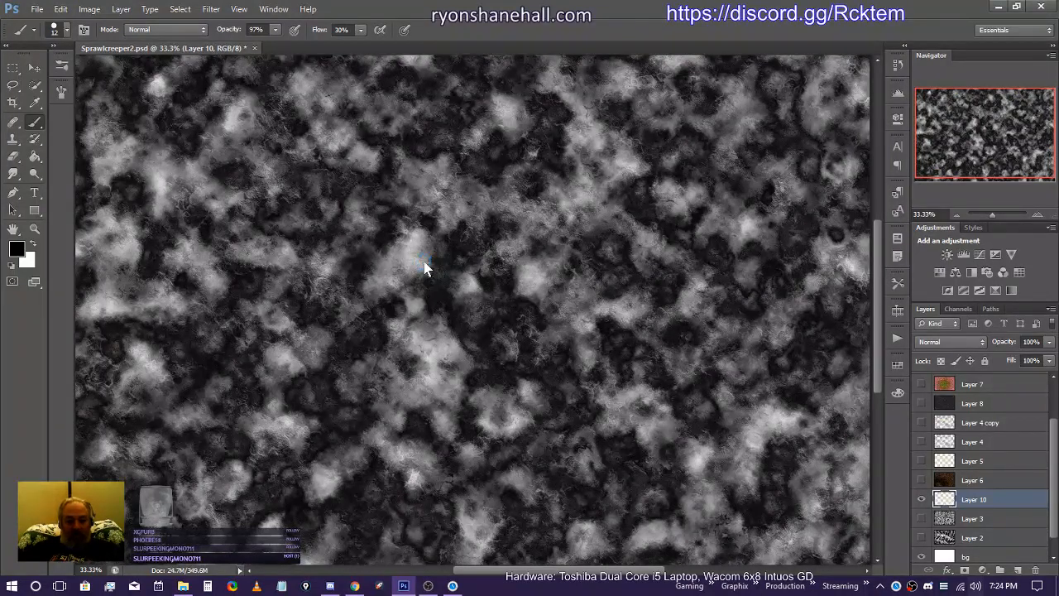
{"action": "key", "text": "ctrl+z"}
{"action": "key", "text": "ctrl+z"}
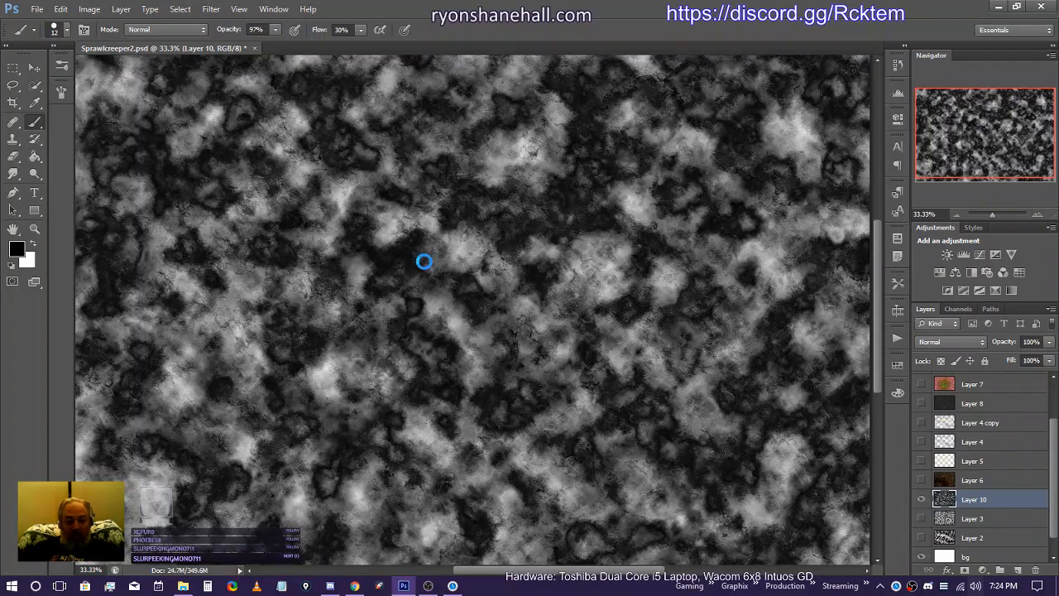
Step: Revert Layer 10 in the history to the second Difference Clouds state after Oil Paint
{"action": "key", "text": "ctrl+z"}
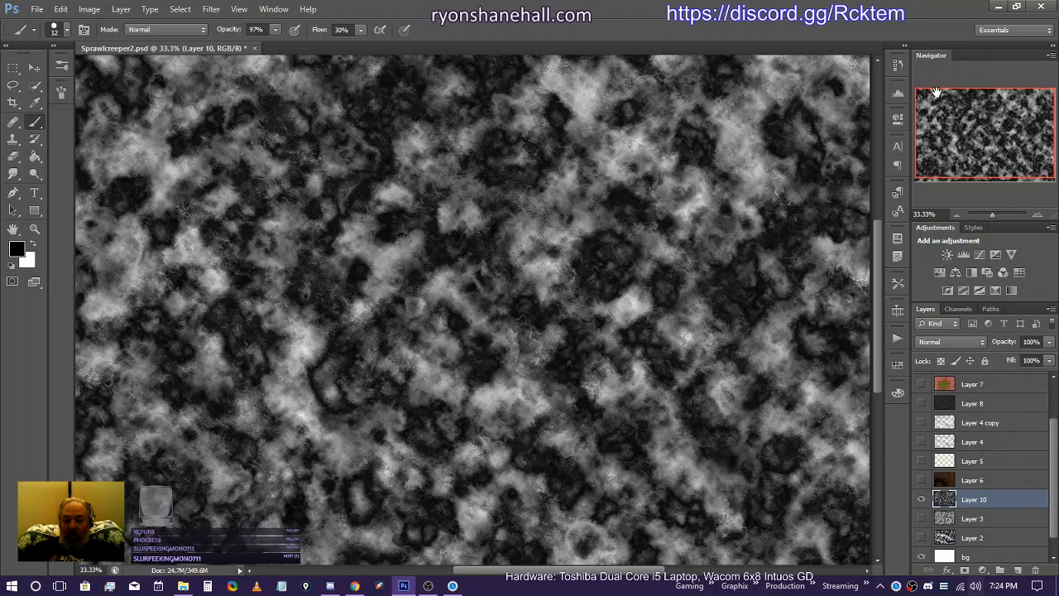
{"action": "left_click", "coordinate": [898, 65]}
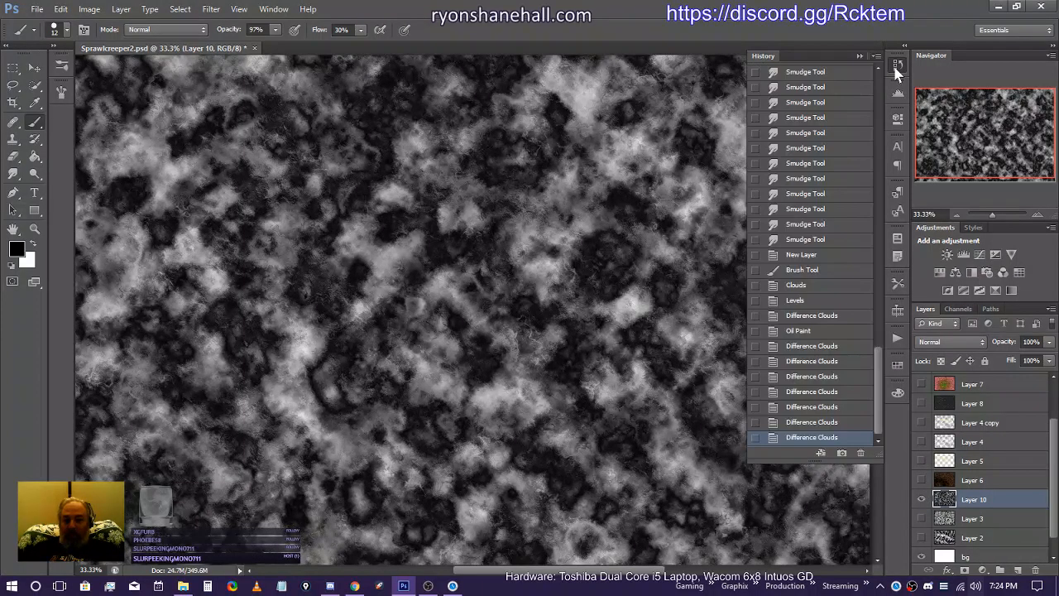
{"action": "left_click", "coordinate": [798, 332]}
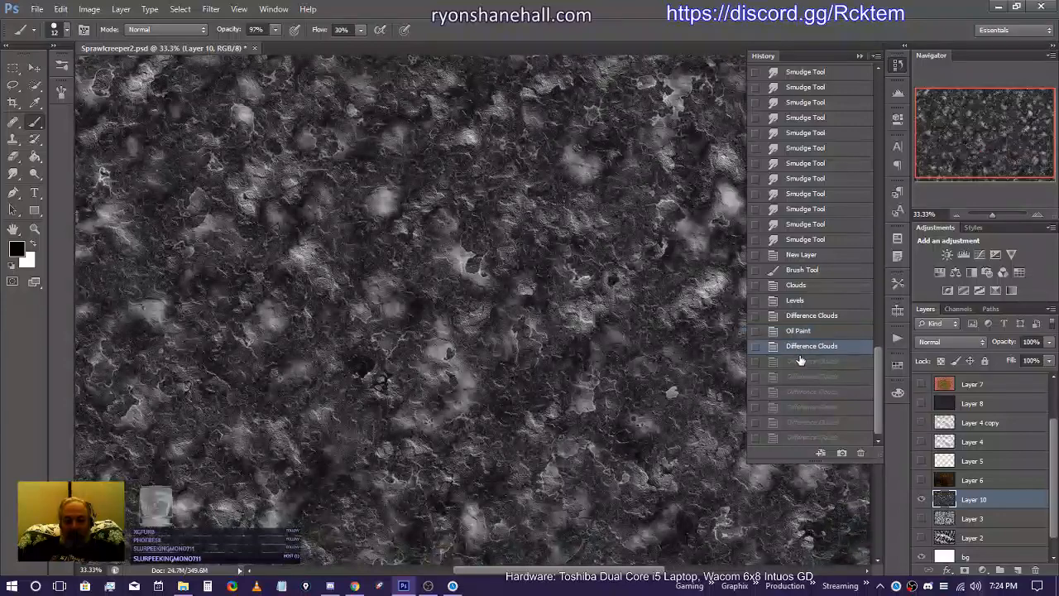
{"action": "left_click", "coordinate": [801, 362]}
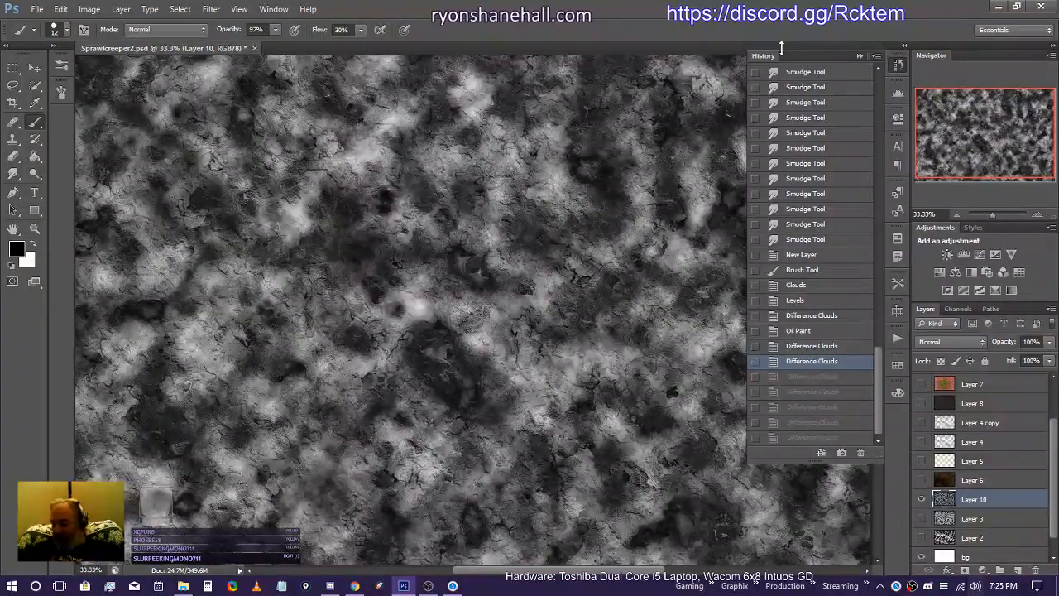
{"action": "left_click", "coordinate": [857, 56]}
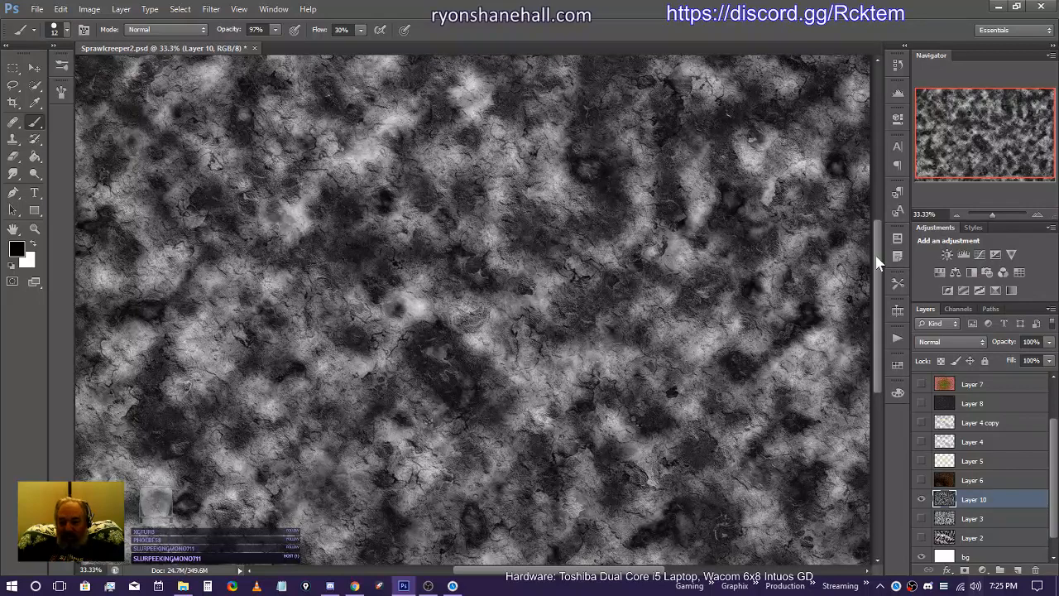
{"action": "mouse_move", "coordinate": [876, 258]}
{"action": "left_mouse_down"}
{"action": "mouse_move", "coordinate": [881, 271]}
{"action": "mouse_move", "coordinate": [879, 249]}
{"action": "left_mouse_up"}
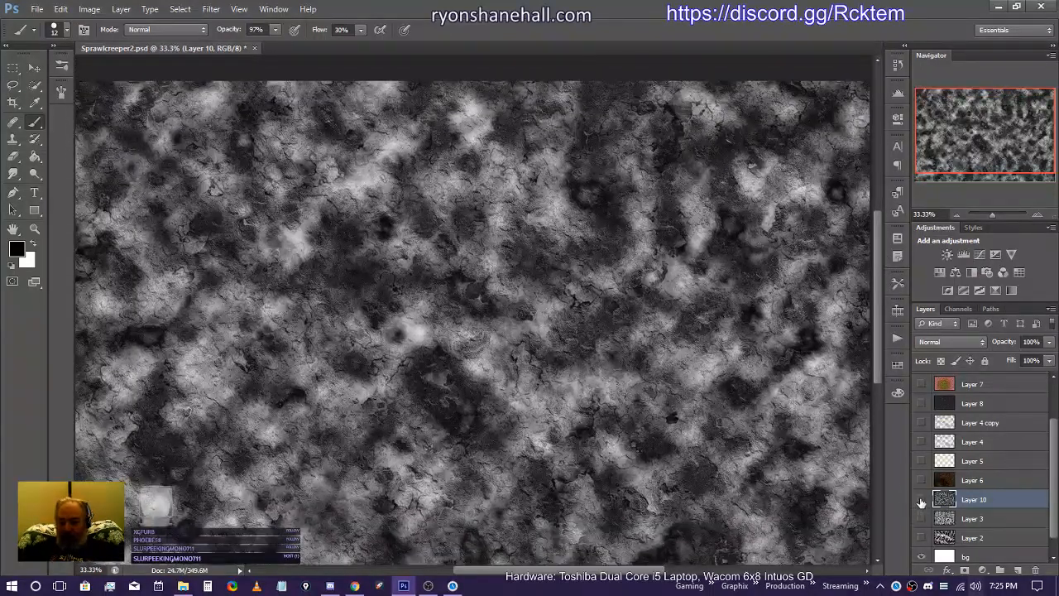
Step: Hide Layer 10, show Layer 3 and Layer 2, and compare the creature with and without Layer 3's texture
{"action": "left_click", "coordinate": [921, 499]}
{"action": "left_click", "coordinate": [921, 519]}
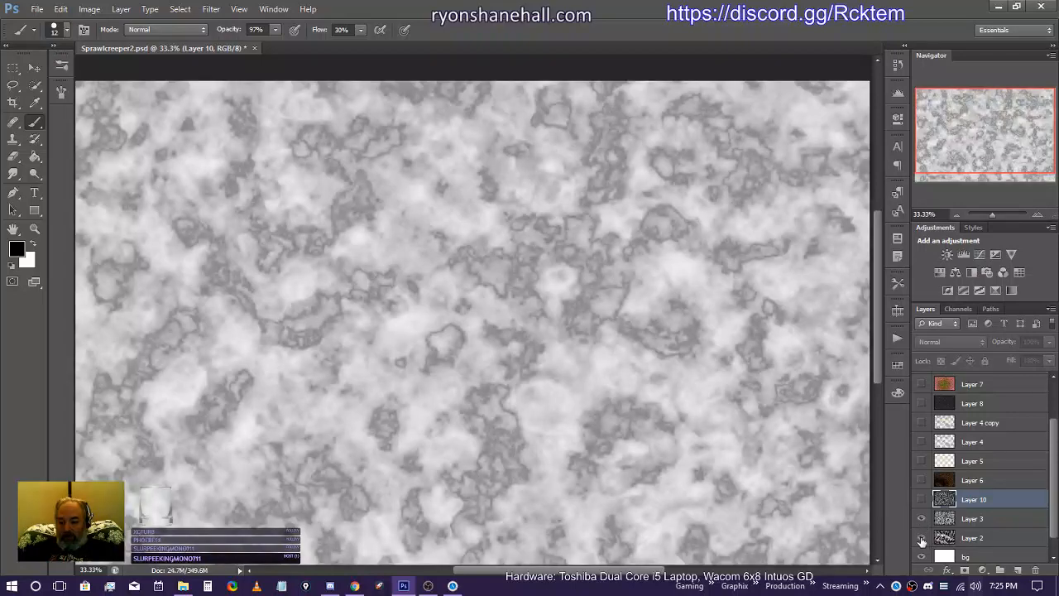
{"action": "left_click", "coordinate": [921, 539]}
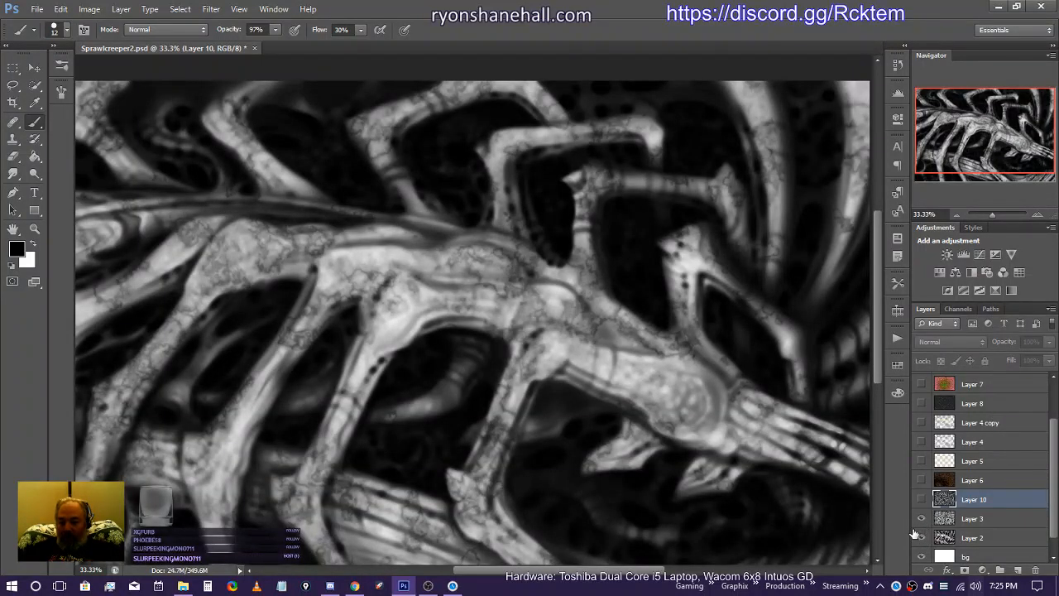
{"action": "left_click", "coordinate": [924, 518]}
{"action": "left_click", "coordinate": [924, 519]}
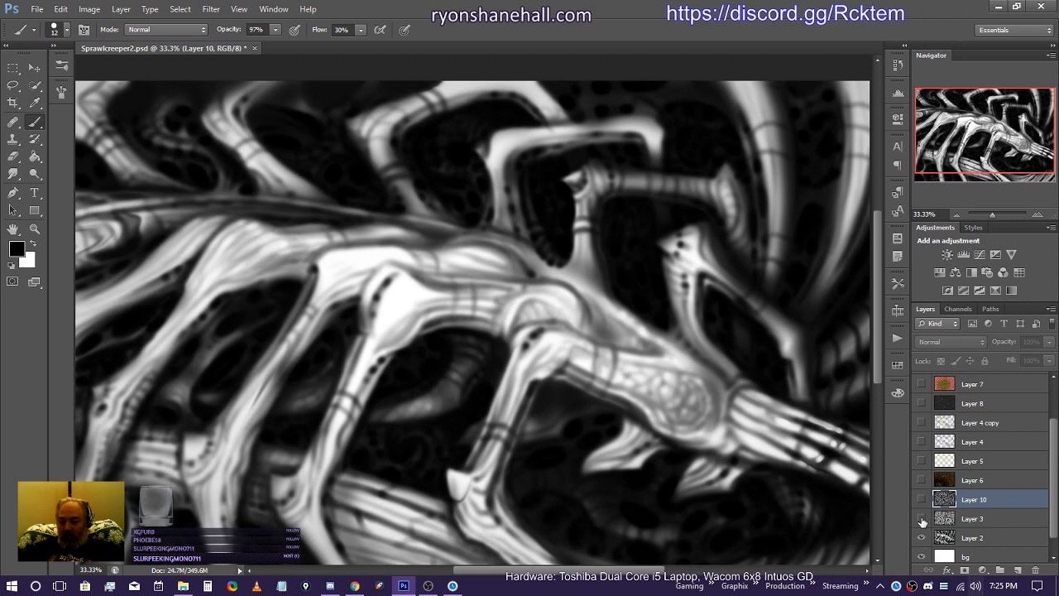
{"action": "left_click", "coordinate": [923, 520]}
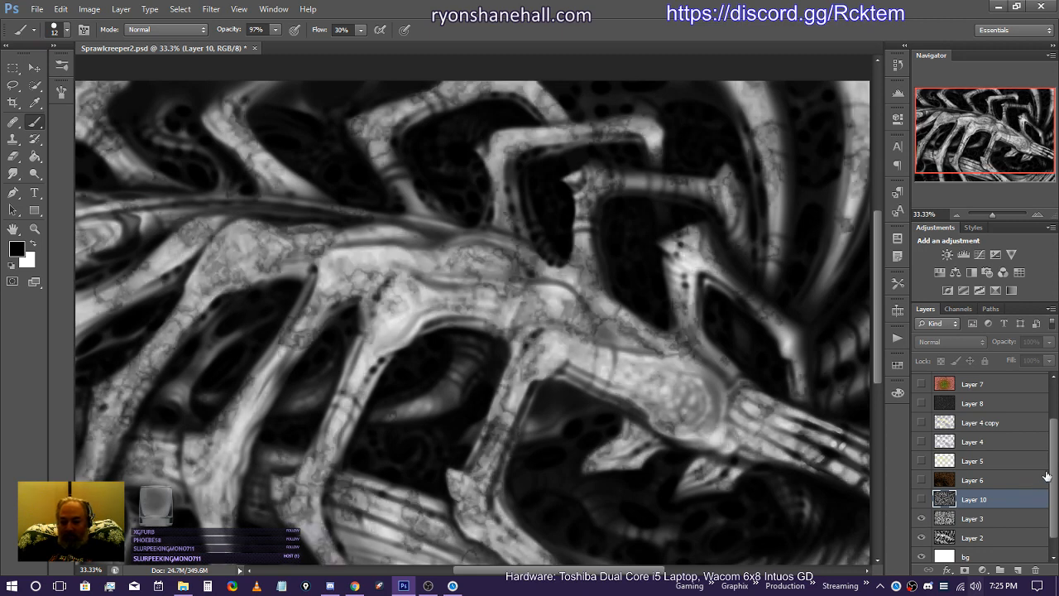
Step: Show the color layers above the textured creature: Layer 6, Layer 5, Layer 4, Layer 4 copy, Layer 8, Layer 7 and Color Balance 1
{"action": "left_click", "coordinate": [922, 481]}
{"action": "left_click", "coordinate": [922, 443]}
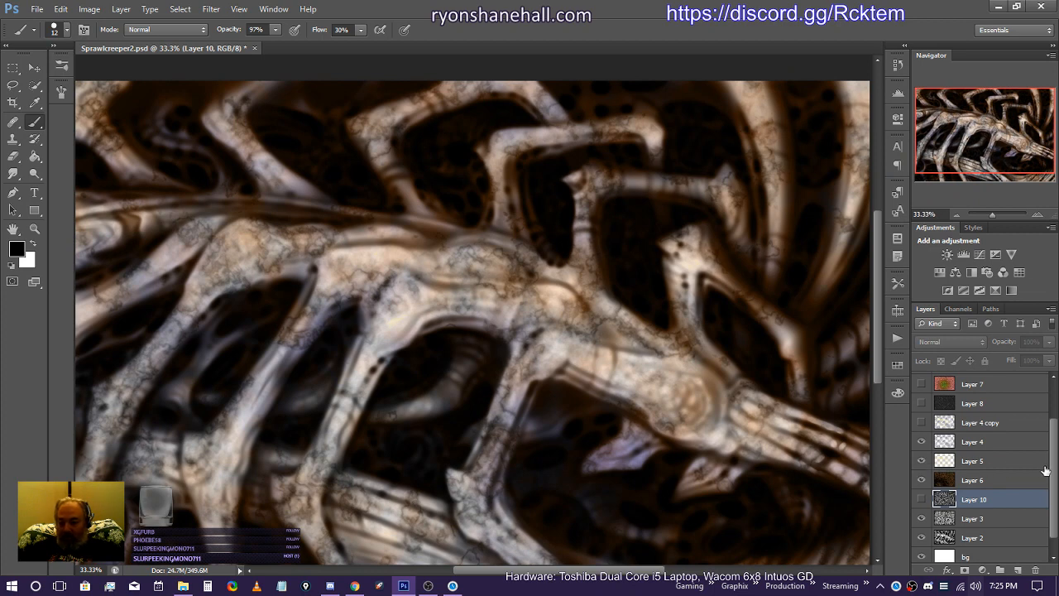
{"action": "scroll", "coordinate": [1053, 465], "scroll_direction": "up", "scroll_amount": 1}
{"action": "scroll", "coordinate": [1053, 465], "scroll_direction": "up", "scroll_amount": 2}
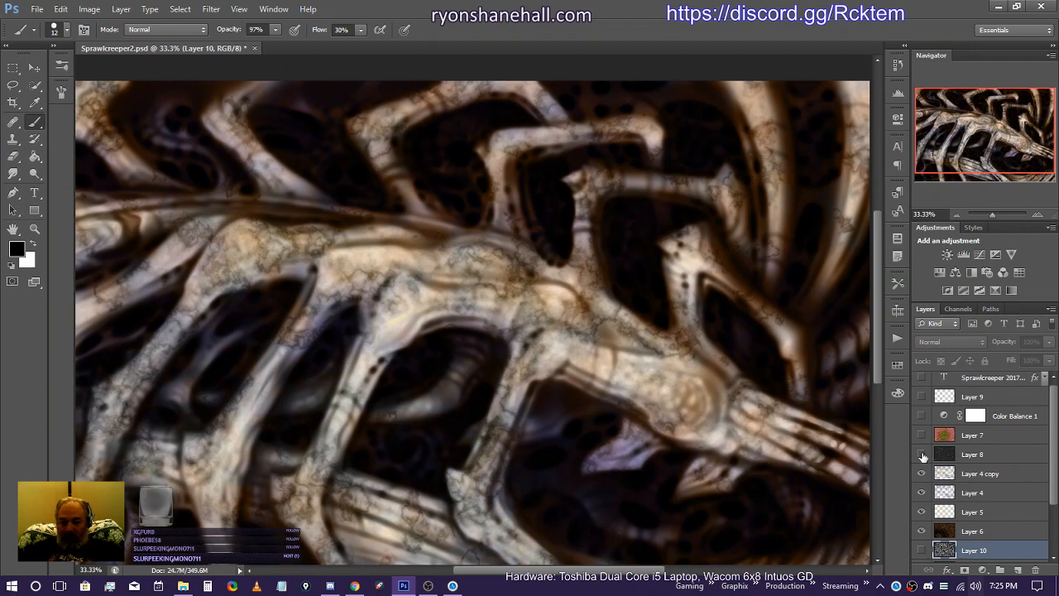
{"action": "left_click", "coordinate": [921, 455]}
{"action": "left_click", "coordinate": [921, 436]}
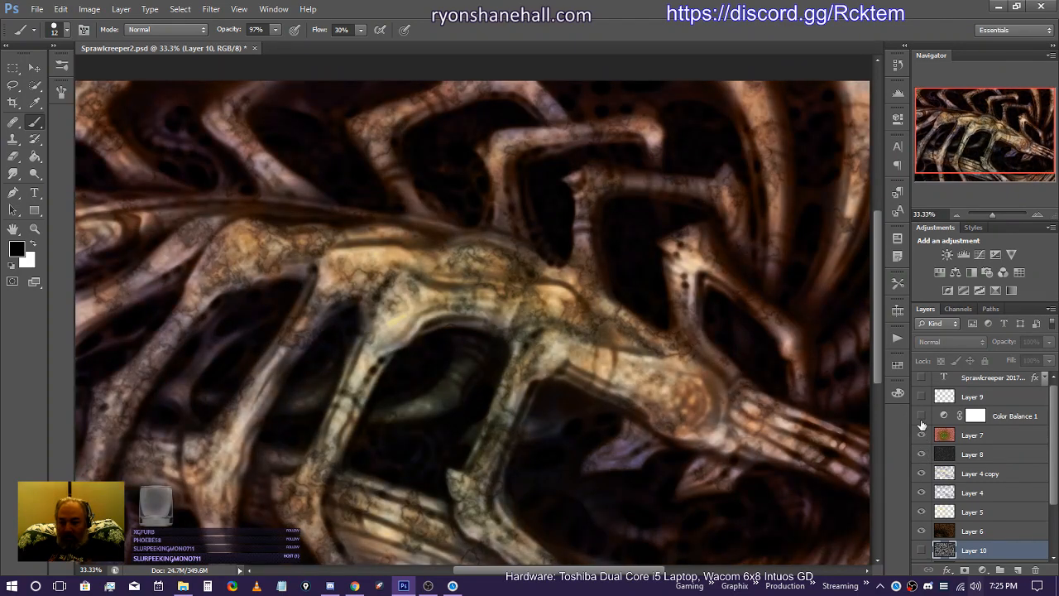
{"action": "left_click", "coordinate": [922, 416]}
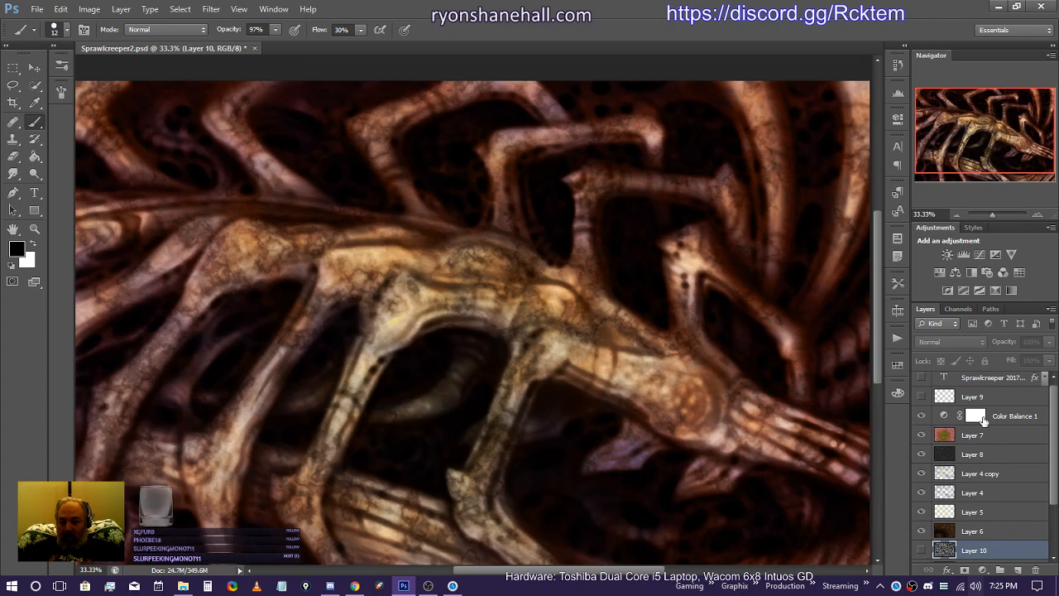
Step: Compare the artwork with and without Layer 7, leave it shown, and select it to check its blending settings
{"action": "left_click", "coordinate": [921, 437]}
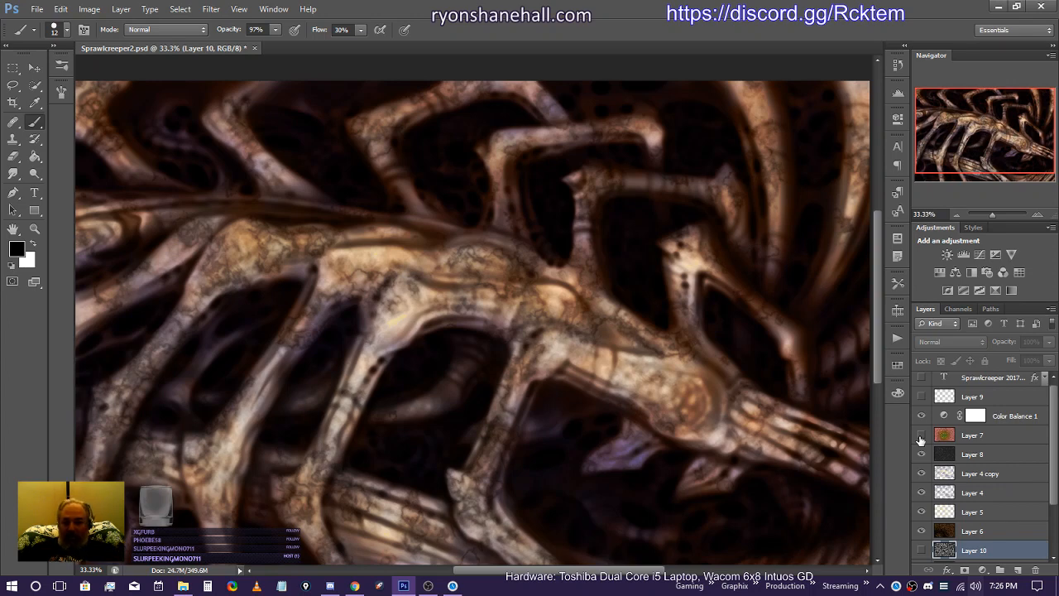
{"action": "left_click", "coordinate": [921, 436]}
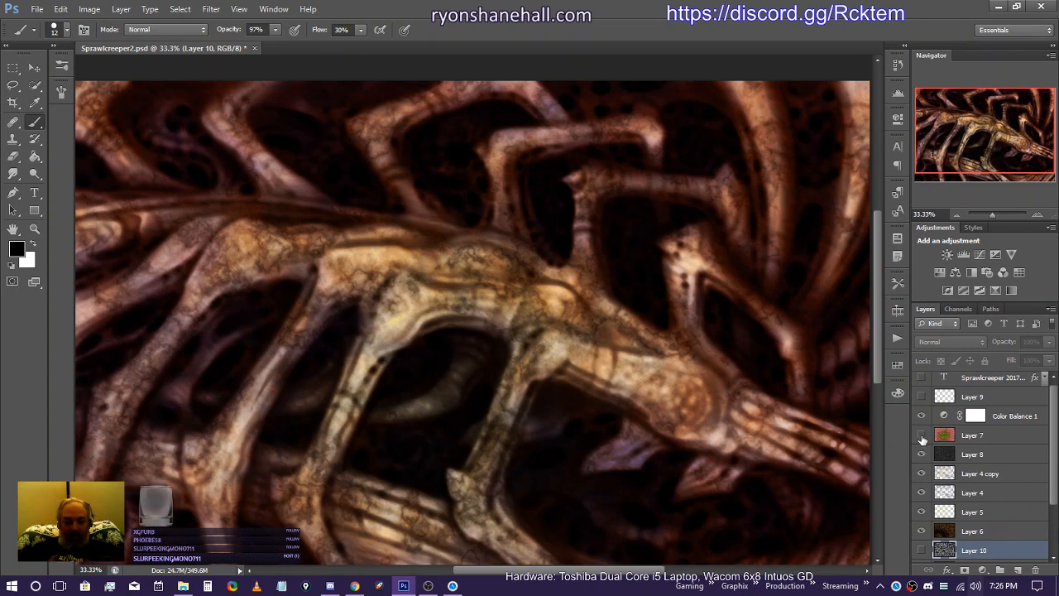
{"action": "left_click", "coordinate": [923, 439]}
{"action": "left_click", "coordinate": [922, 438]}
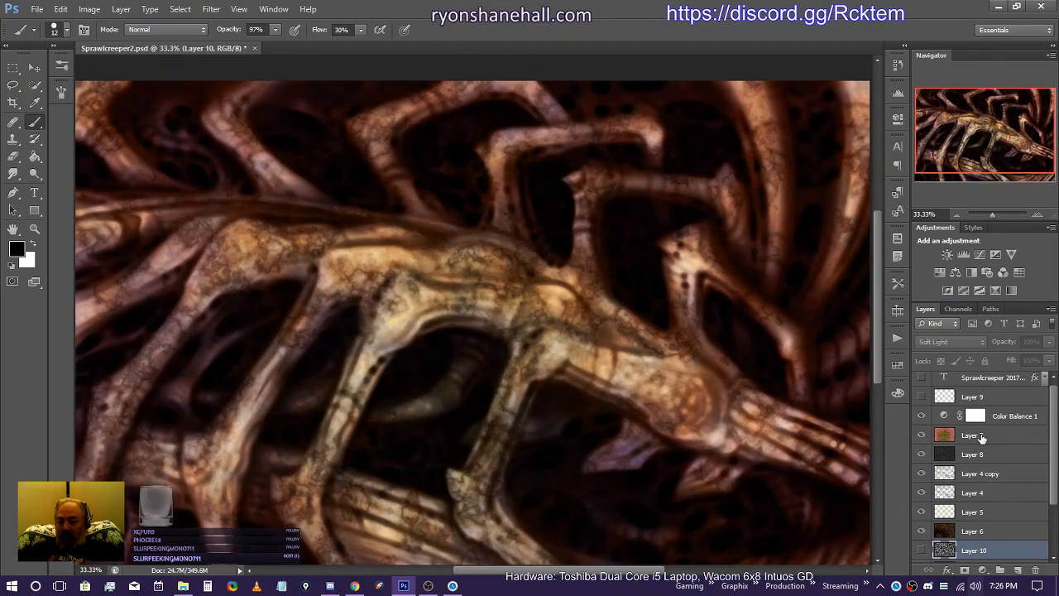
{"action": "left_click", "coordinate": [982, 437]}
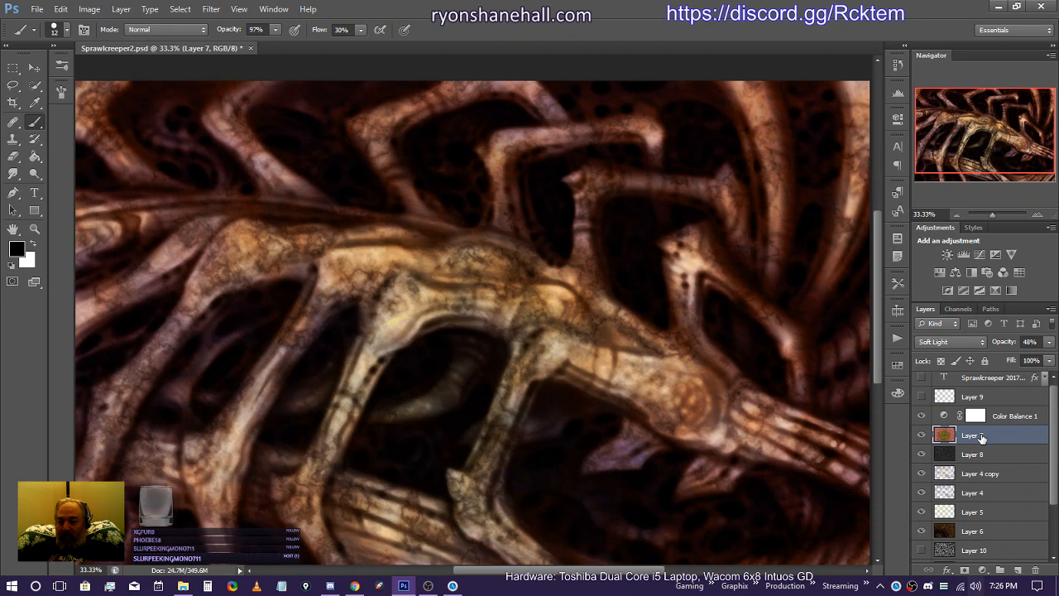
Step: Show Layer 9 above Color Balance 1 and rename it Spec
{"action": "left_click", "coordinate": [921, 398]}
{"action": "left_click", "coordinate": [921, 398]}
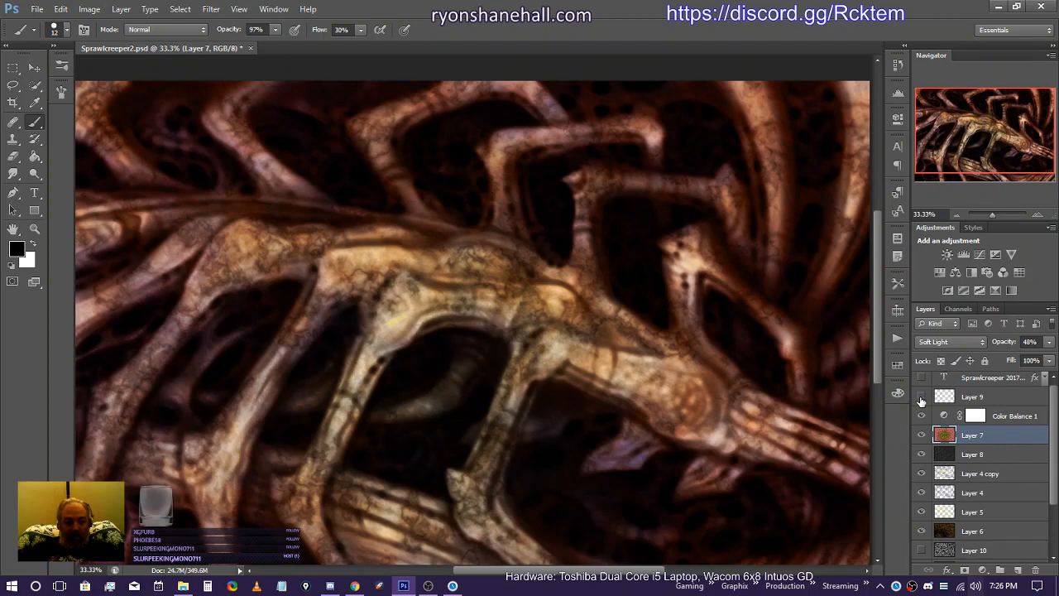
{"action": "left_click", "coordinate": [921, 398]}
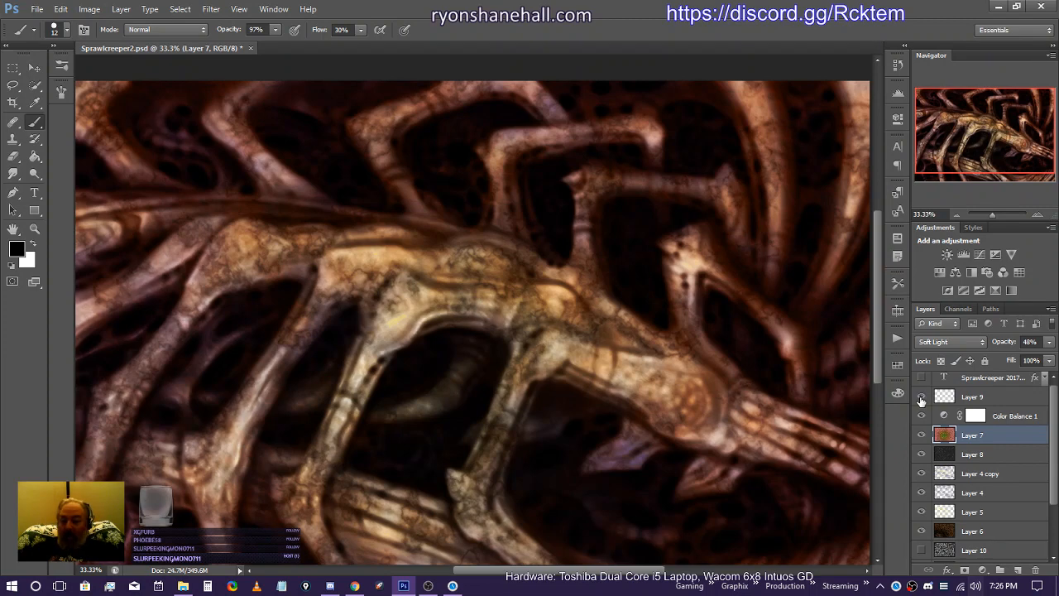
{"action": "double_click", "coordinate": [973, 396]}
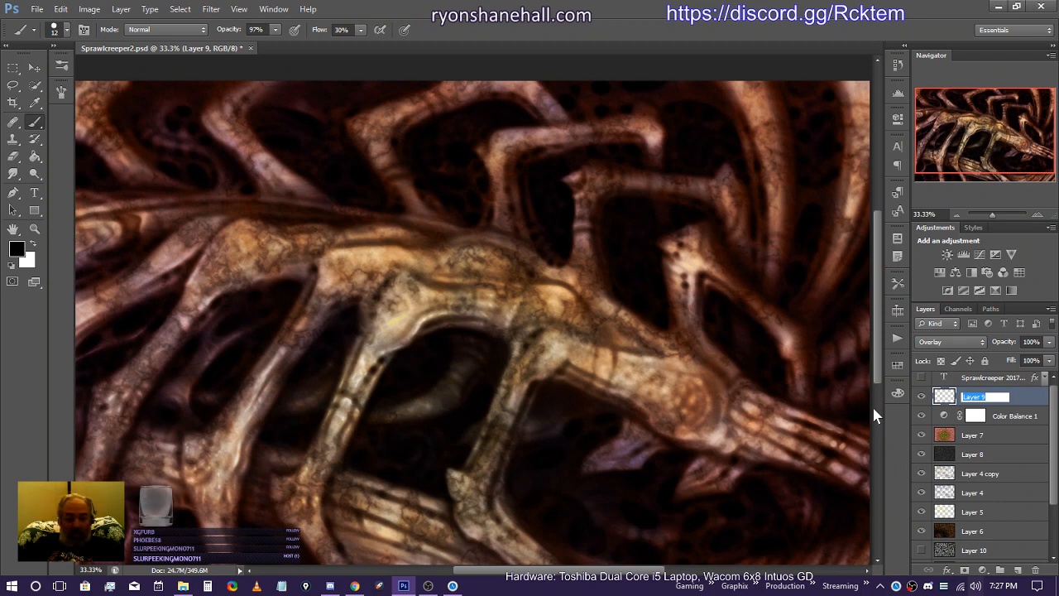
{"action": "type", "text": "Spec"}
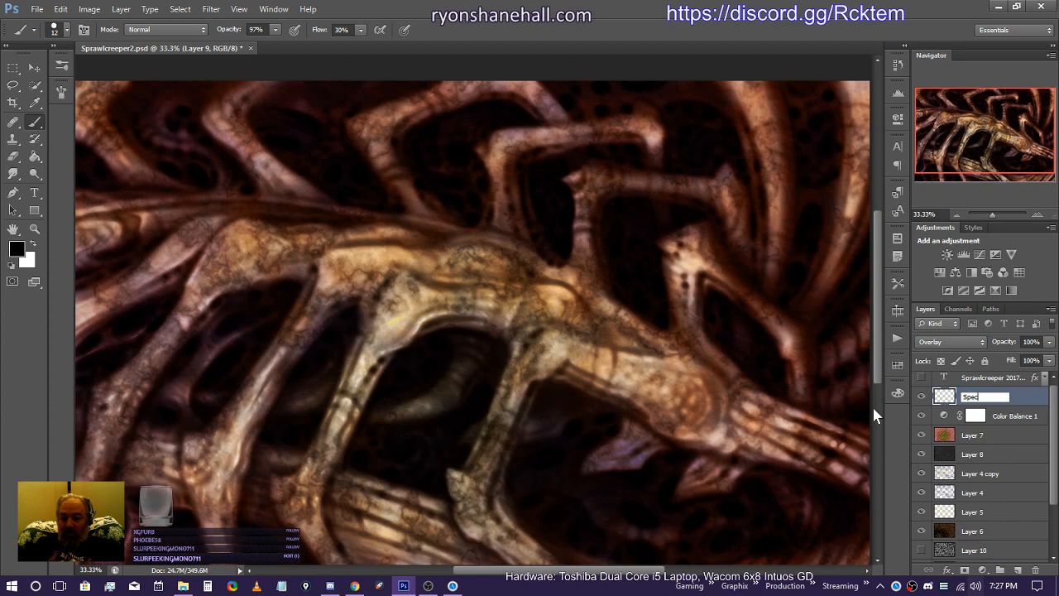
{"action": "key", "text": "Return"}
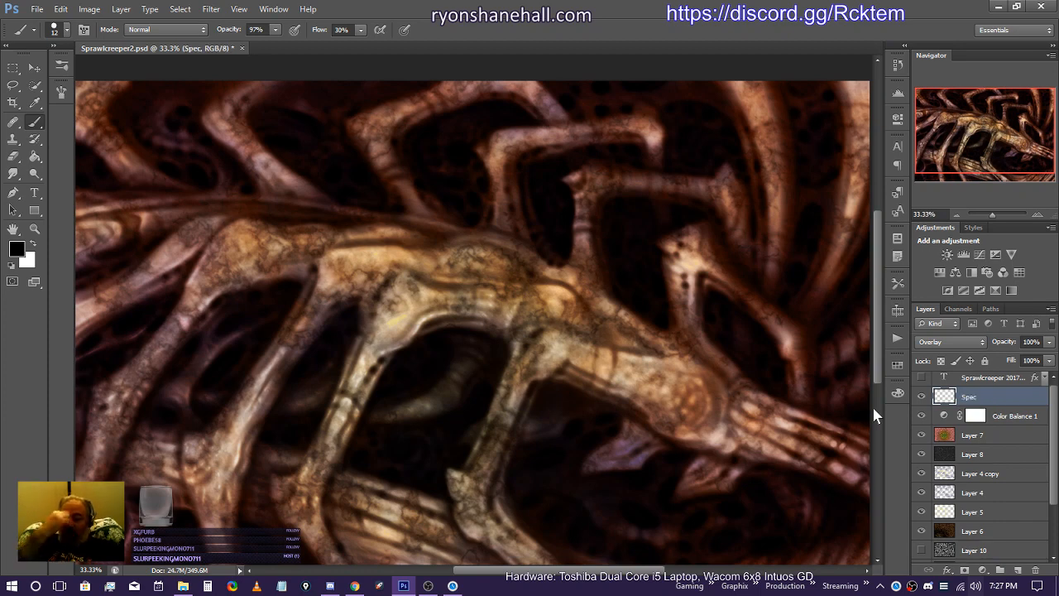
Step: Compare the artwork with and without the Spec layer and the Color Balance 1 adjustment, leaving both shown
{"action": "left_click", "coordinate": [922, 398]}
{"action": "left_click", "coordinate": [922, 398]}
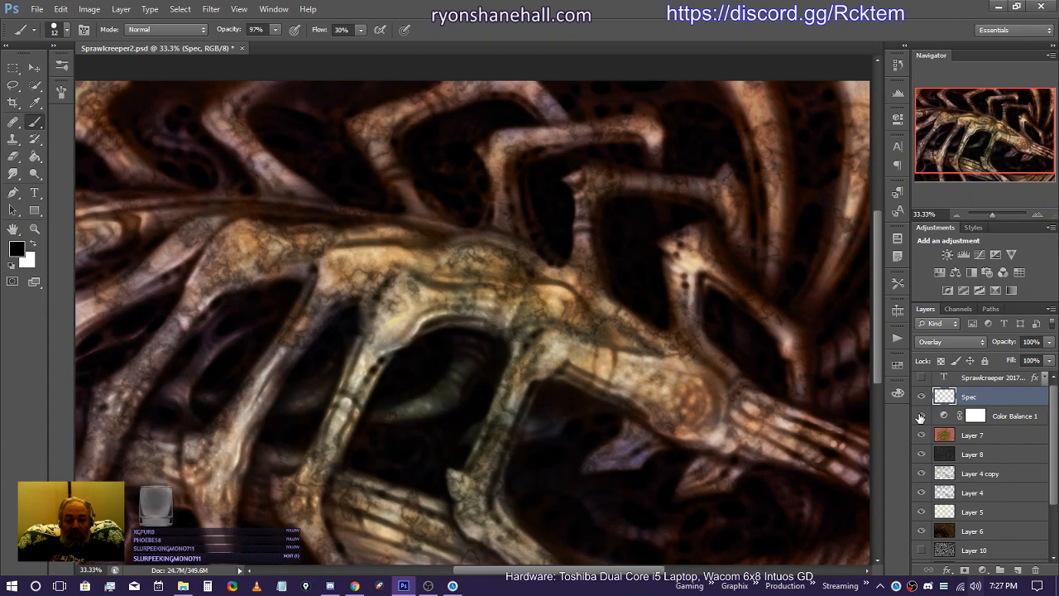
{"action": "left_click", "coordinate": [920, 416]}
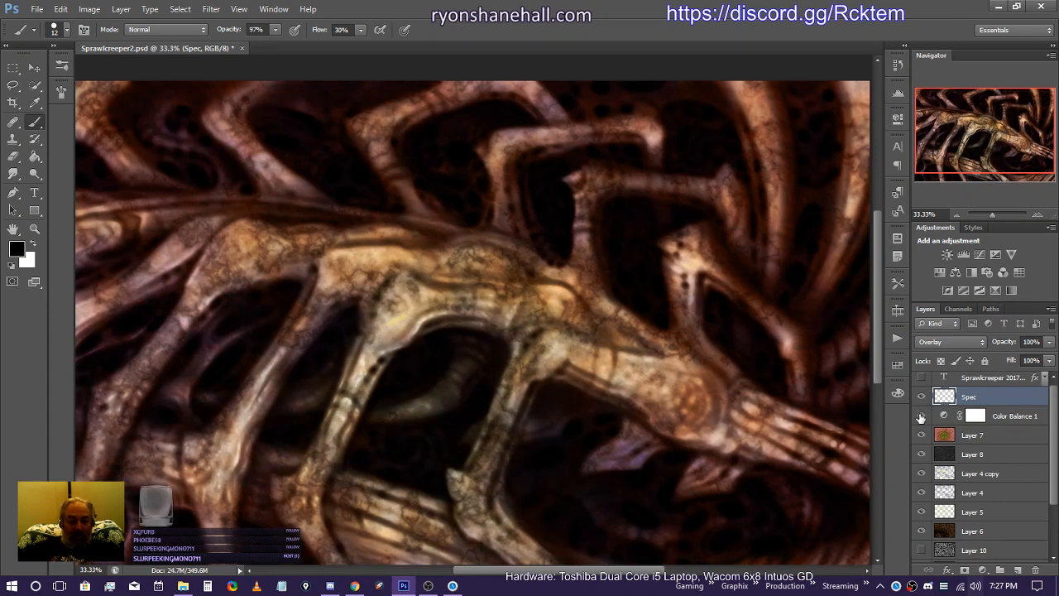
{"action": "left_click", "coordinate": [920, 416]}
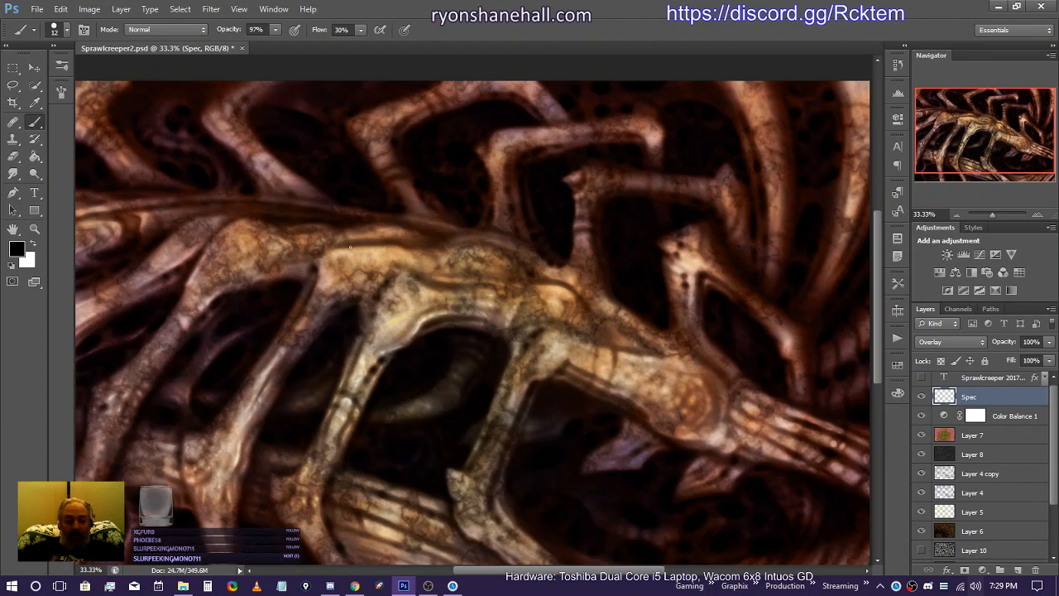
Step: Preview Layer 10 over a close-up of the creature's lower-left ribs, hide it again, and move it into the bak group
{"action": "mouse_move", "coordinate": [954, 139]}
{"action": "left_mouse_down"}
{"action": "mouse_move", "coordinate": [956, 154]}
{"action": "mouse_move", "coordinate": [969, 142]}
{"action": "left_mouse_up"}
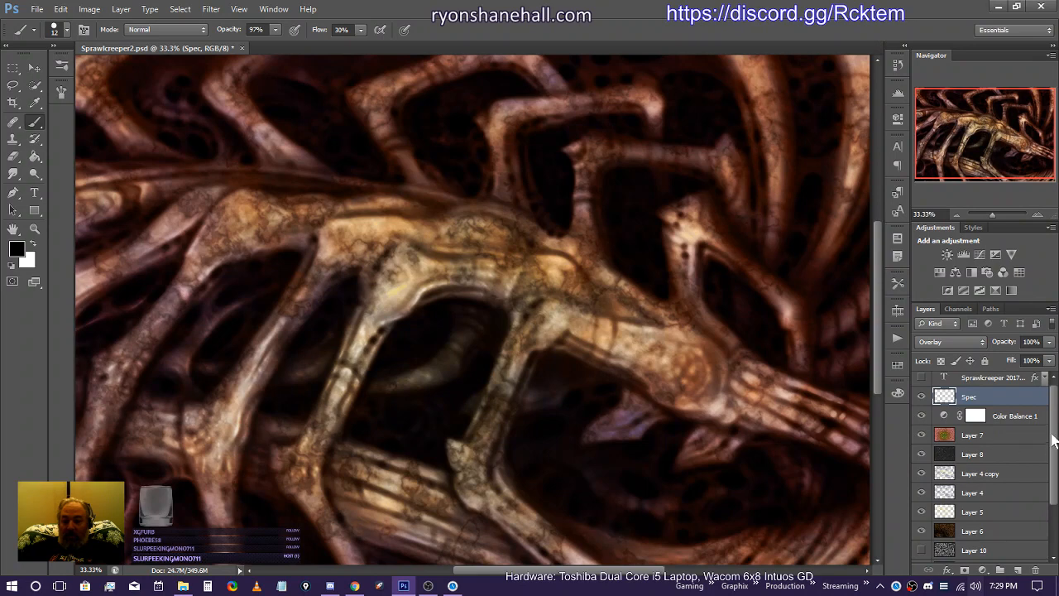
{"action": "left_click_drag", "start_coordinate": [1054, 435], "coordinate": [1055, 414]}
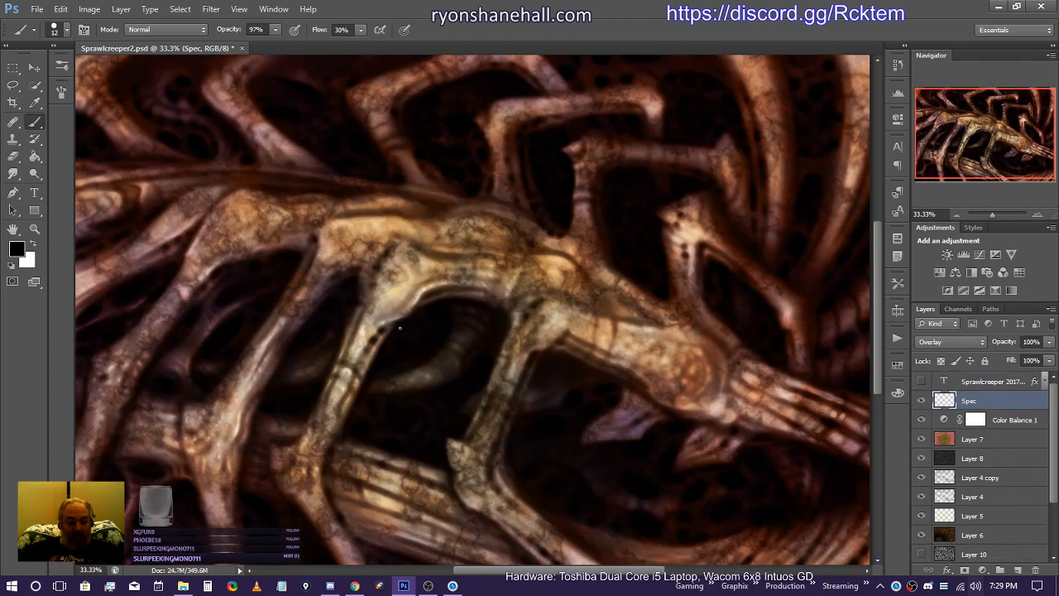
{"action": "left_click", "coordinate": [35, 228]}
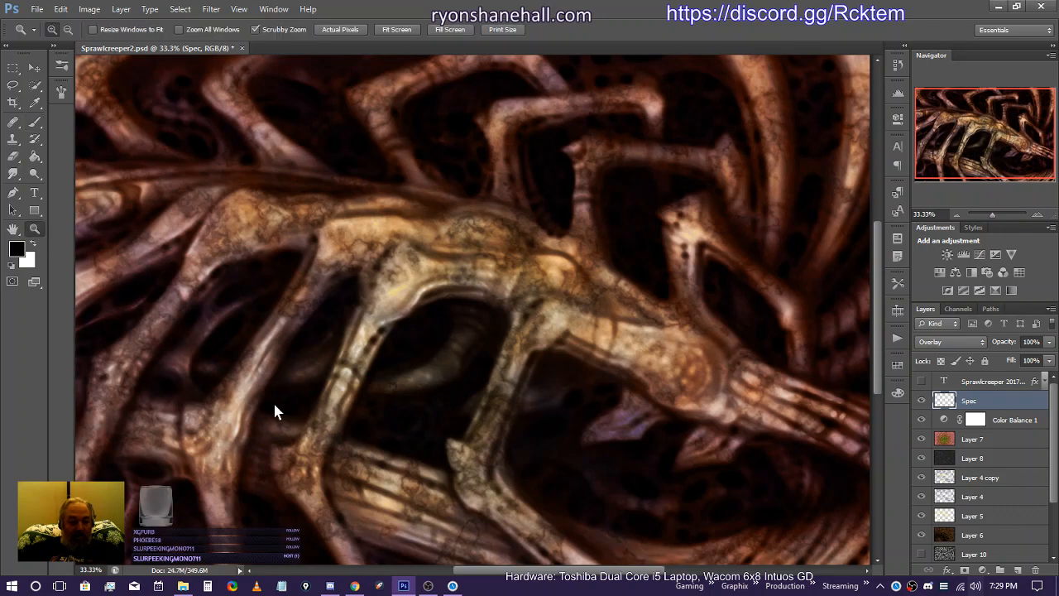
{"action": "mouse_move", "coordinate": [232, 296]}
{"action": "left_mouse_down"}
{"action": "mouse_move", "coordinate": [317, 382]}
{"action": "mouse_move", "coordinate": [295, 338]}
{"action": "left_mouse_up"}
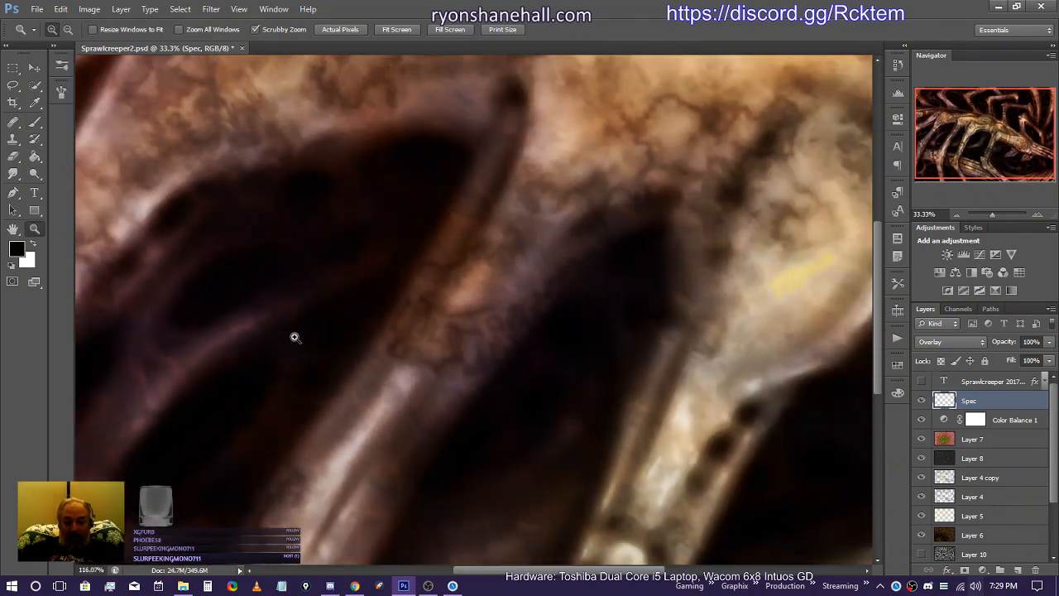
{"action": "mouse_move", "coordinate": [938, 146]}
{"action": "left_mouse_down"}
{"action": "mouse_move", "coordinate": [960, 147]}
{"action": "mouse_move", "coordinate": [910, 160]}
{"action": "left_mouse_up"}
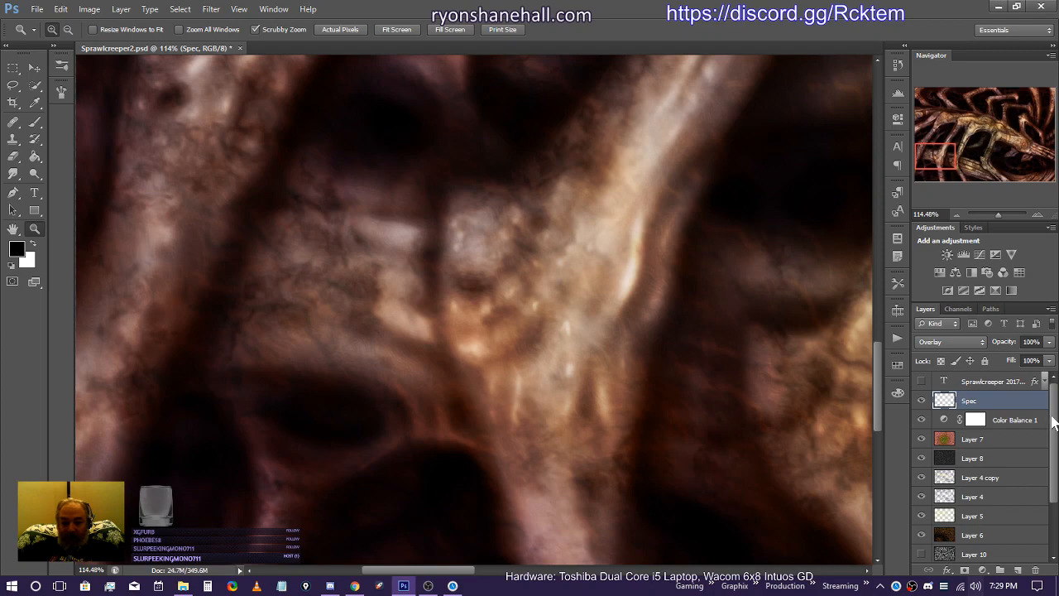
{"action": "scroll", "coordinate": [1055, 428], "scroll_direction": "down", "scroll_amount": 4}
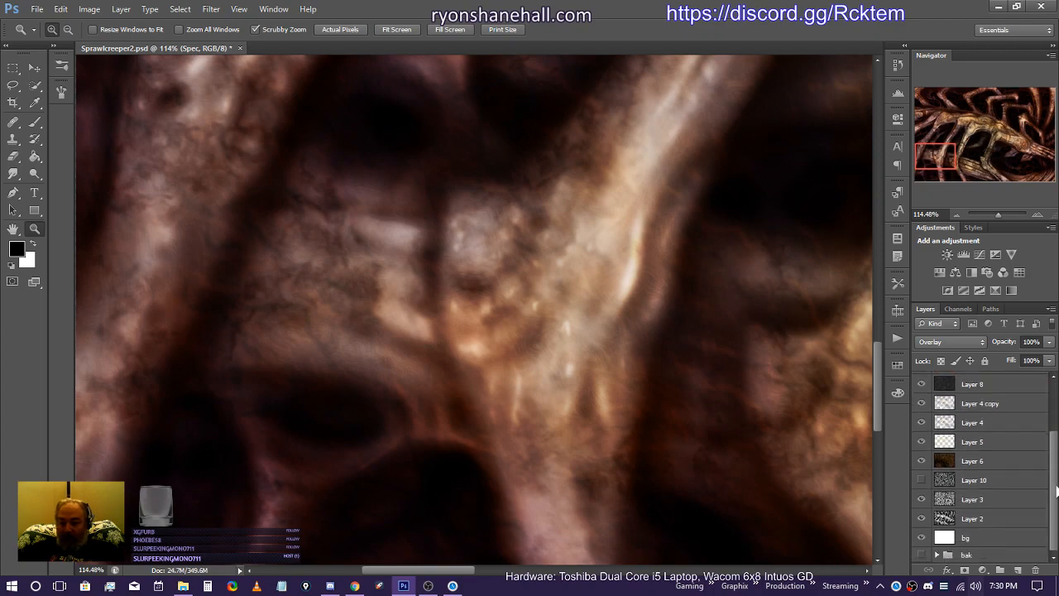
{"action": "left_click", "coordinate": [921, 481]}
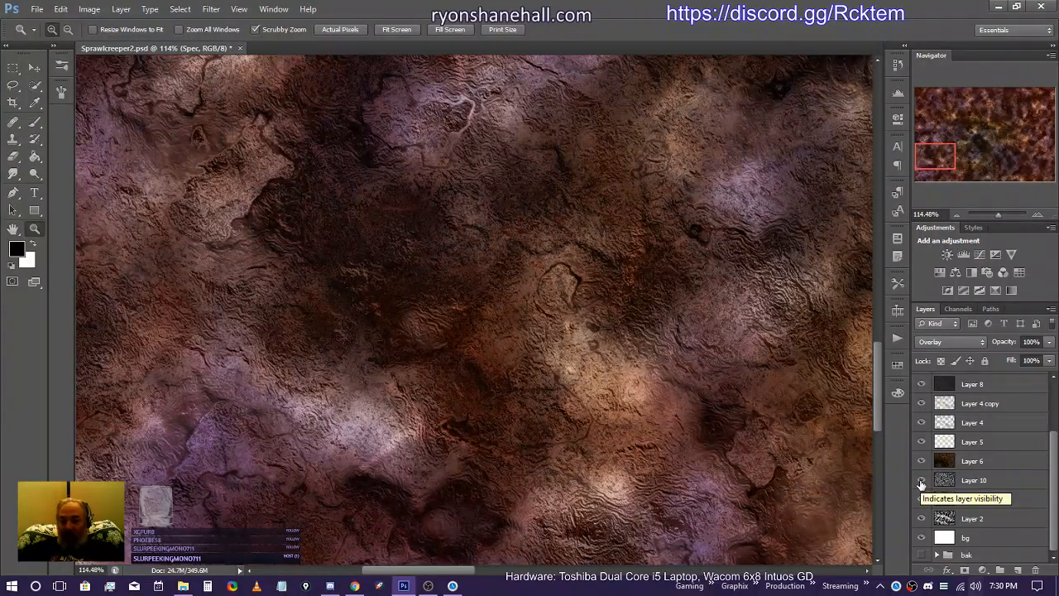
{"action": "left_click", "coordinate": [921, 482]}
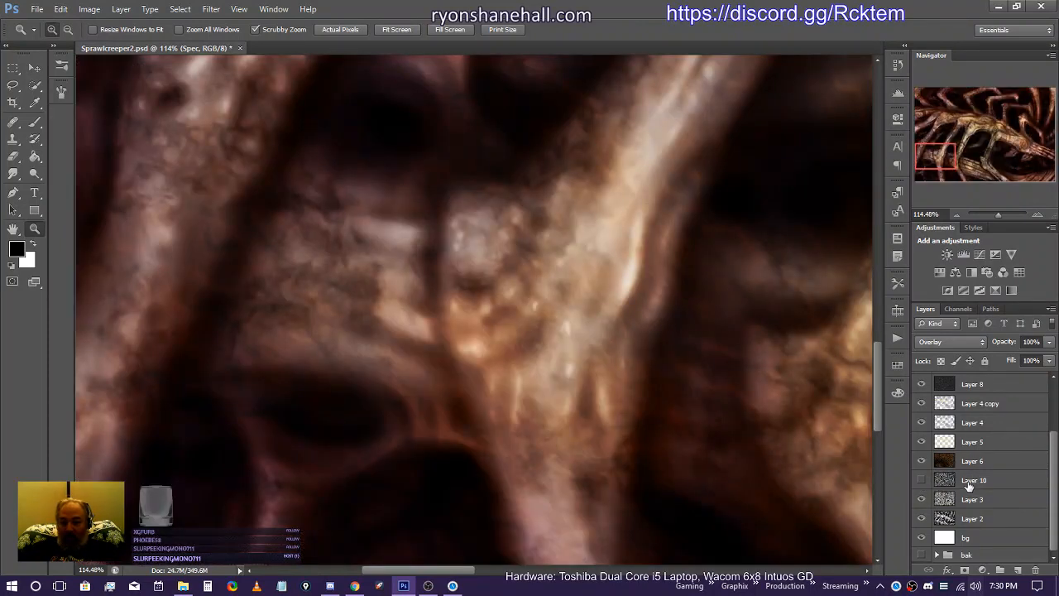
{"action": "left_click_drag", "start_coordinate": [968, 484], "coordinate": [971, 559]}
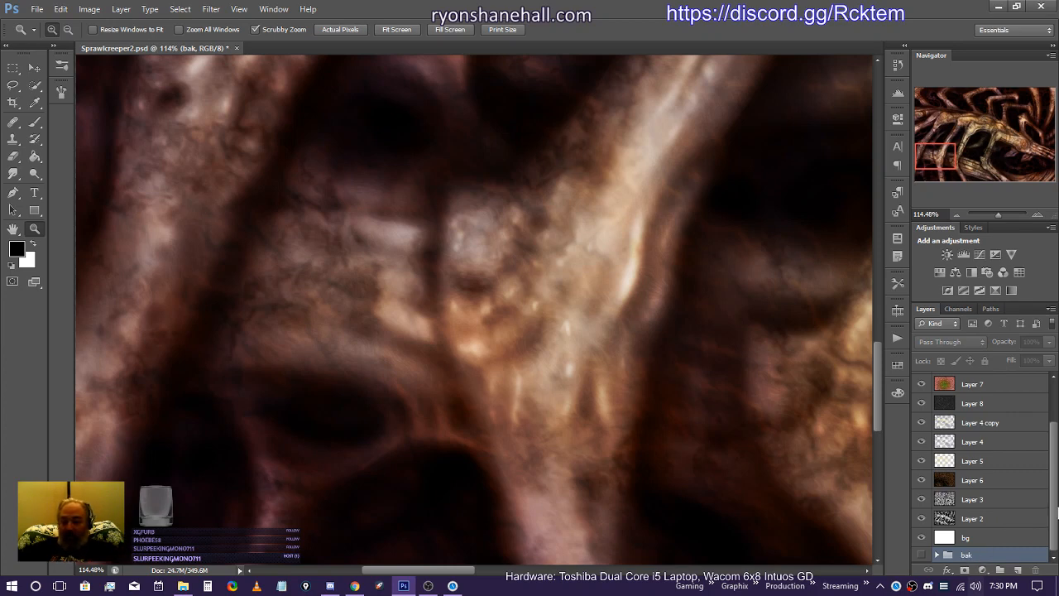
Step: Review the layer stack from the title text layer down to the bak group, and select the Spec layer
{"action": "left_click_drag", "start_coordinate": [1053, 499], "coordinate": [1055, 444]}
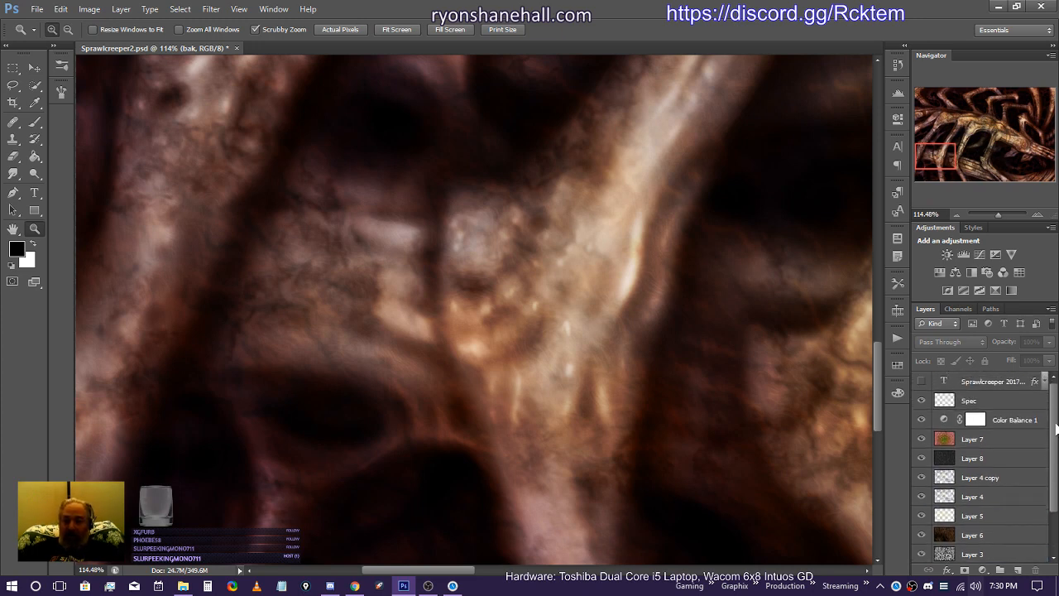
{"action": "left_click_drag", "start_coordinate": [1056, 454], "coordinate": [1056, 512]}
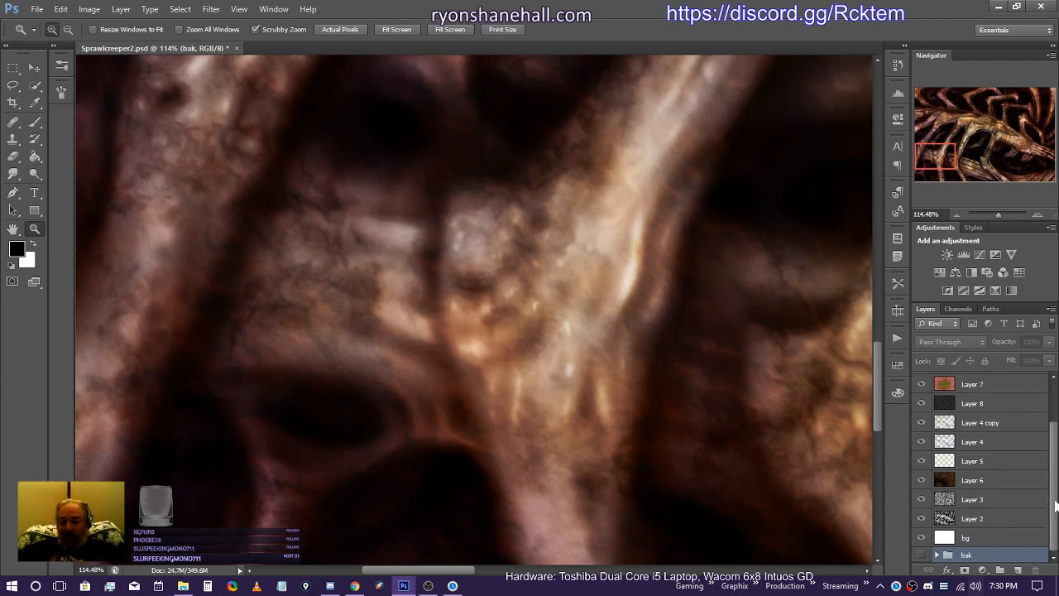
{"action": "left_click_drag", "start_coordinate": [1056, 507], "coordinate": [1055, 453]}
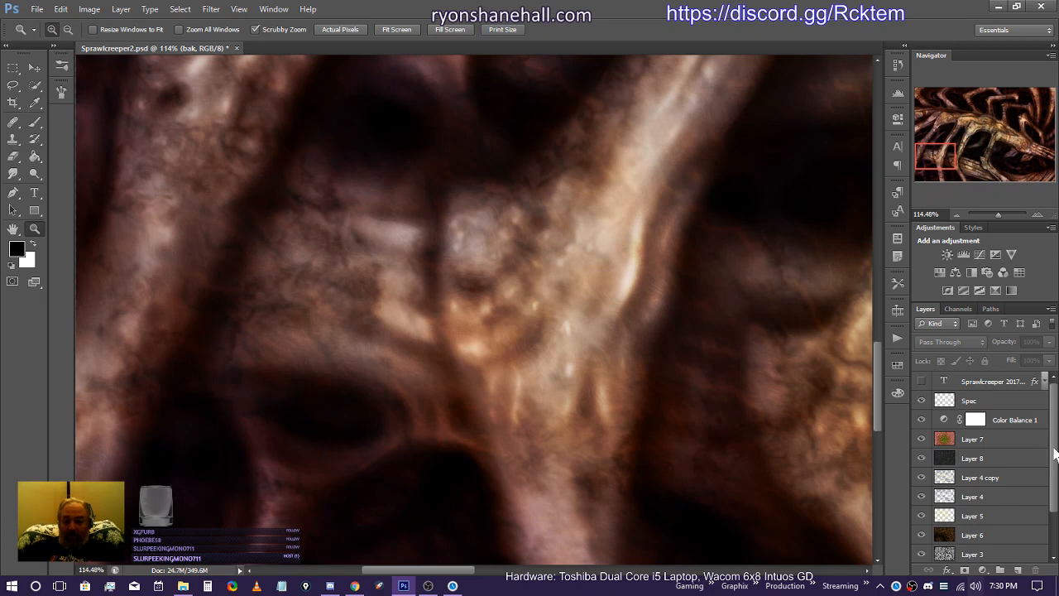
{"action": "mouse_move", "coordinate": [1055, 460]}
{"action": "left_mouse_down"}
{"action": "mouse_move", "coordinate": [1055, 518]}
{"action": "mouse_move", "coordinate": [1056, 456]}
{"action": "left_mouse_up"}
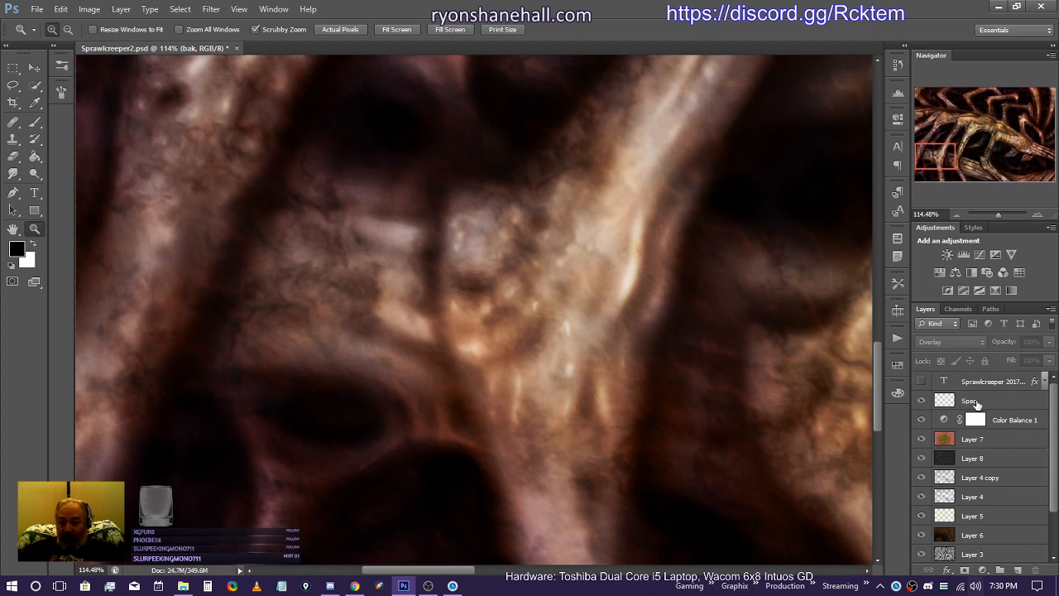
{"action": "left_click", "coordinate": [976, 402]}
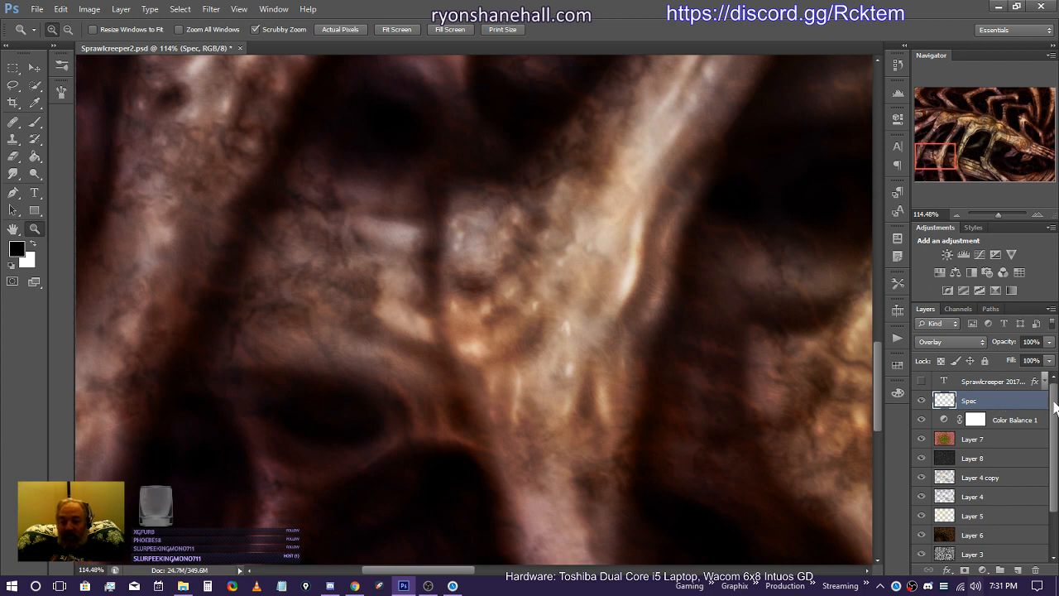
{"action": "scroll", "coordinate": [1055, 403], "scroll_direction": "down", "scroll_amount": 1}
{"action": "scroll", "coordinate": [1056, 403], "scroll_direction": "up", "scroll_amount": 1}
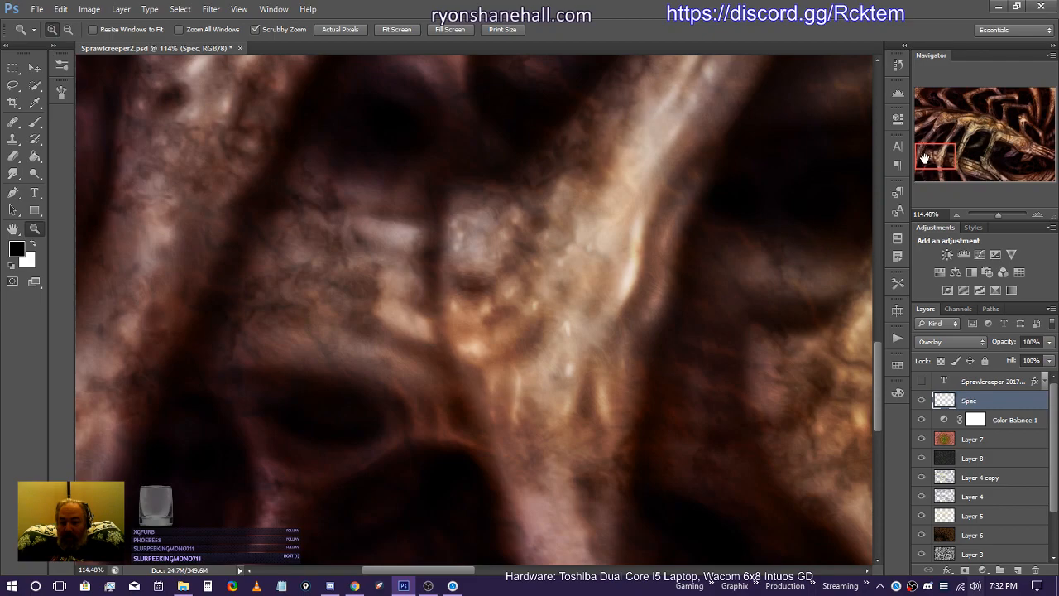
Step: Move to the creature's upper-left ribs and take up the Brush tool on the Spec layer
{"action": "mouse_move", "coordinate": [925, 157]}
{"action": "left_mouse_down"}
{"action": "mouse_move", "coordinate": [958, 170]}
{"action": "mouse_move", "coordinate": [929, 170]}
{"action": "left_mouse_up"}
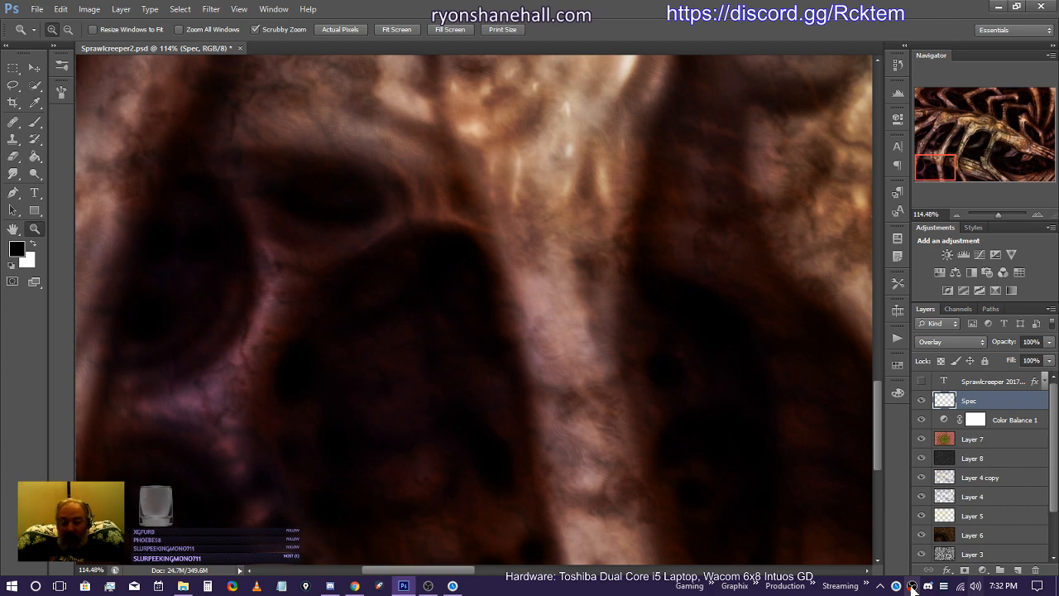
{"action": "left_click_drag", "start_coordinate": [919, 156], "coordinate": [925, 120]}
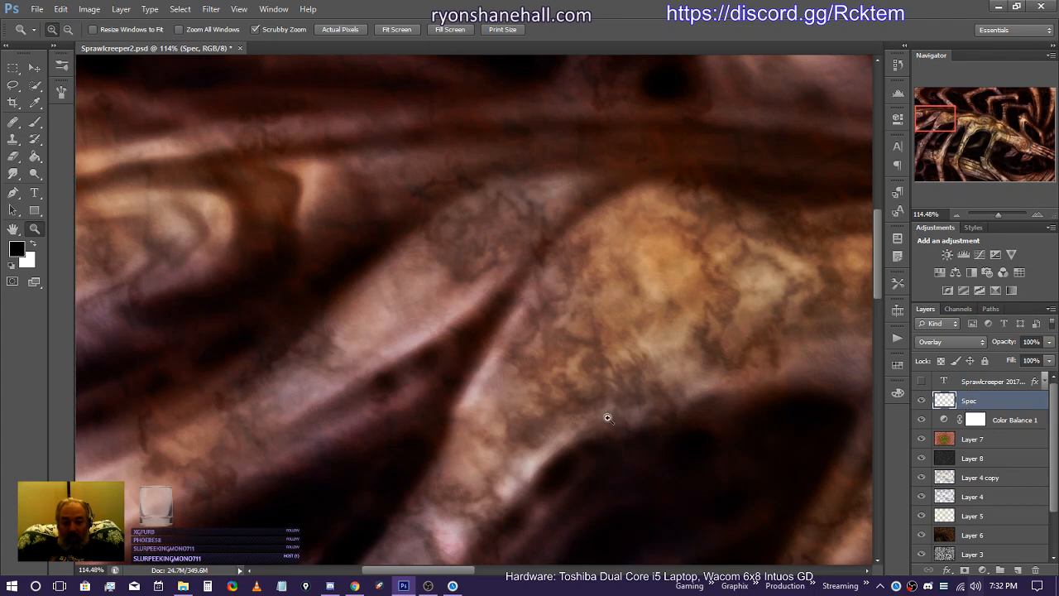
{"action": "mouse_move", "coordinate": [931, 122]}
{"action": "left_mouse_down"}
{"action": "mouse_move", "coordinate": [951, 127]}
{"action": "mouse_move", "coordinate": [941, 125]}
{"action": "left_mouse_up"}
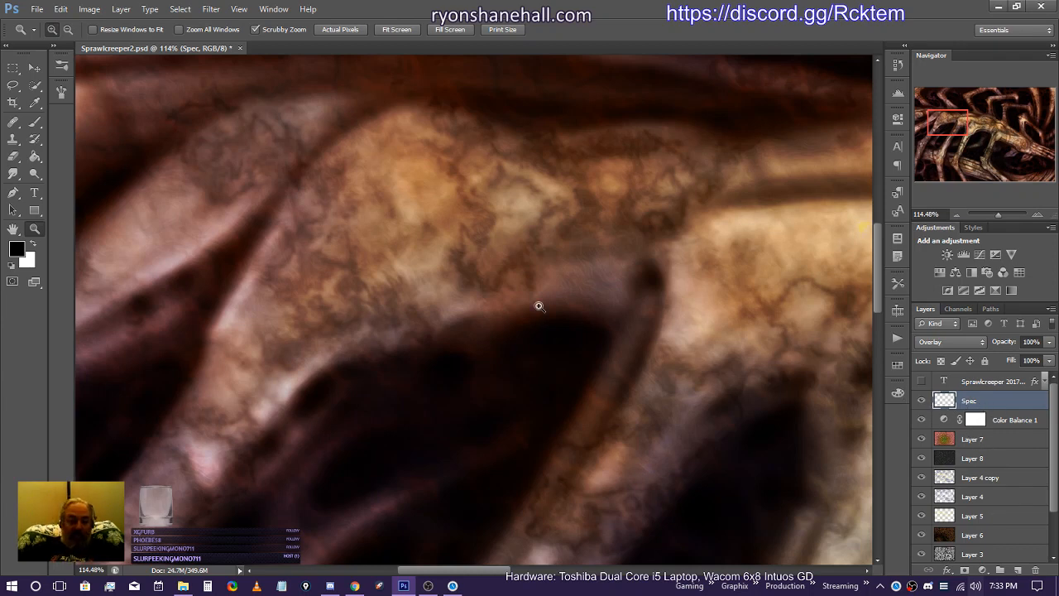
{"action": "left_click", "coordinate": [35, 121]}
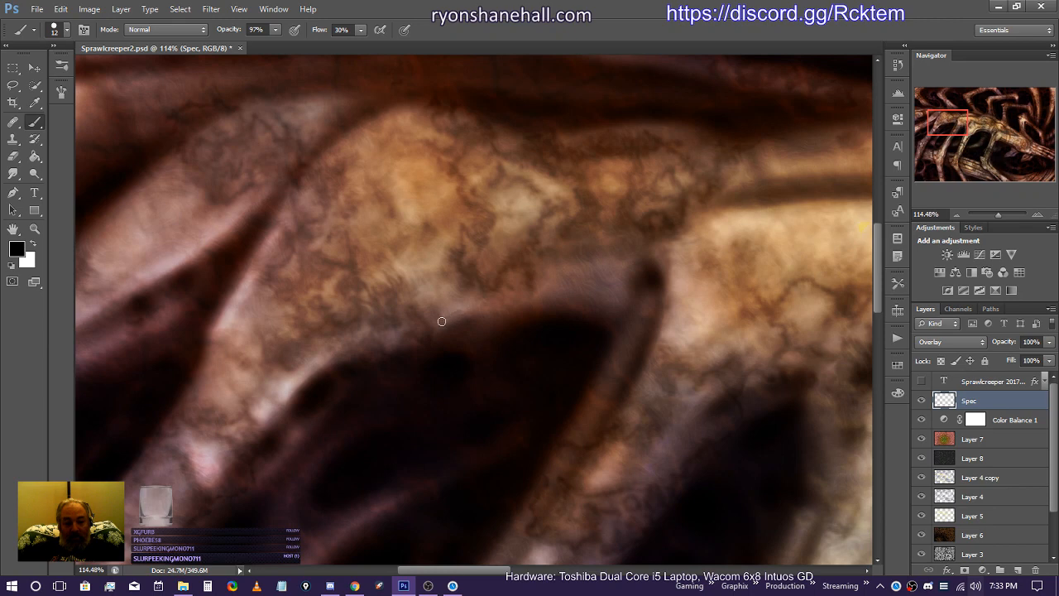
{"action": "left_click_drag", "start_coordinate": [447, 312], "coordinate": [466, 305]}
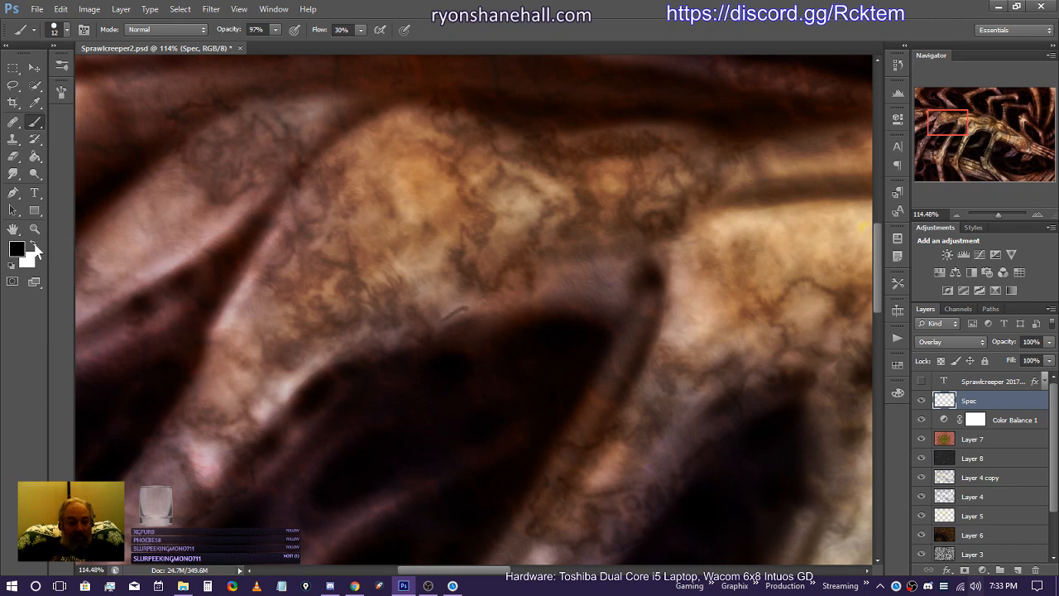
{"action": "key", "text": "ctrl+z"}
{"action": "key", "text": "alt+comma"}
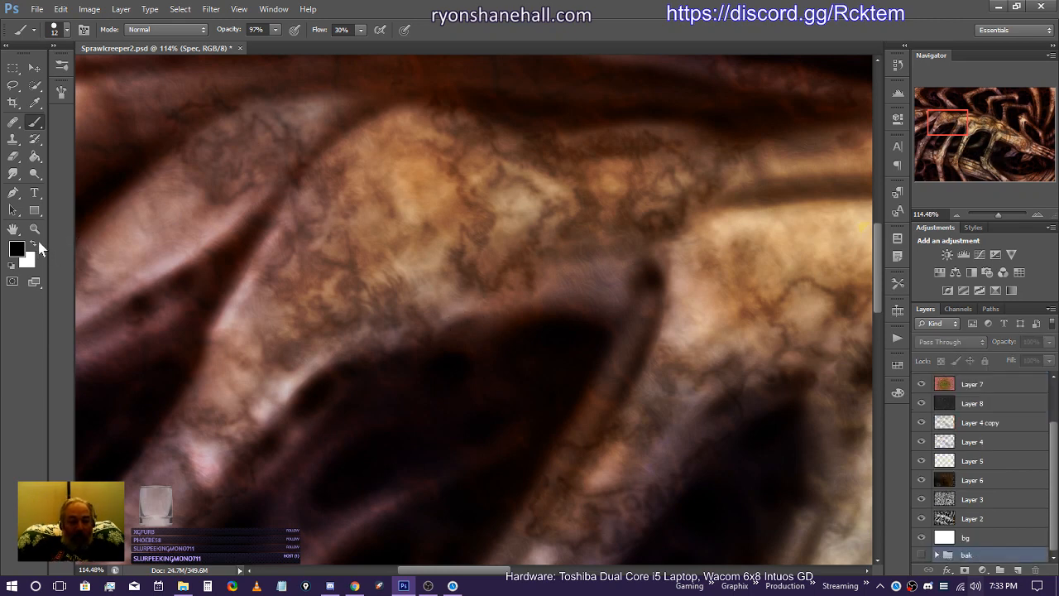
Step: Switch the foreground color to white and brush small highlights on the Spec layer along the rib edge above the large dark hollow
{"action": "left_click", "coordinate": [34, 245]}
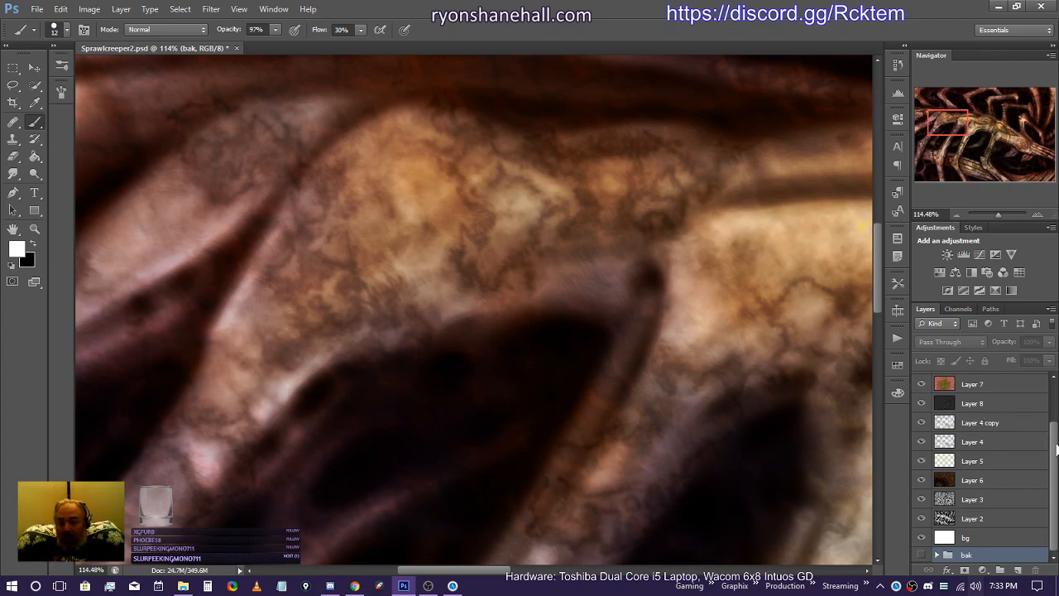
{"action": "scroll", "coordinate": [1056, 448], "scroll_direction": "up", "scroll_amount": 3}
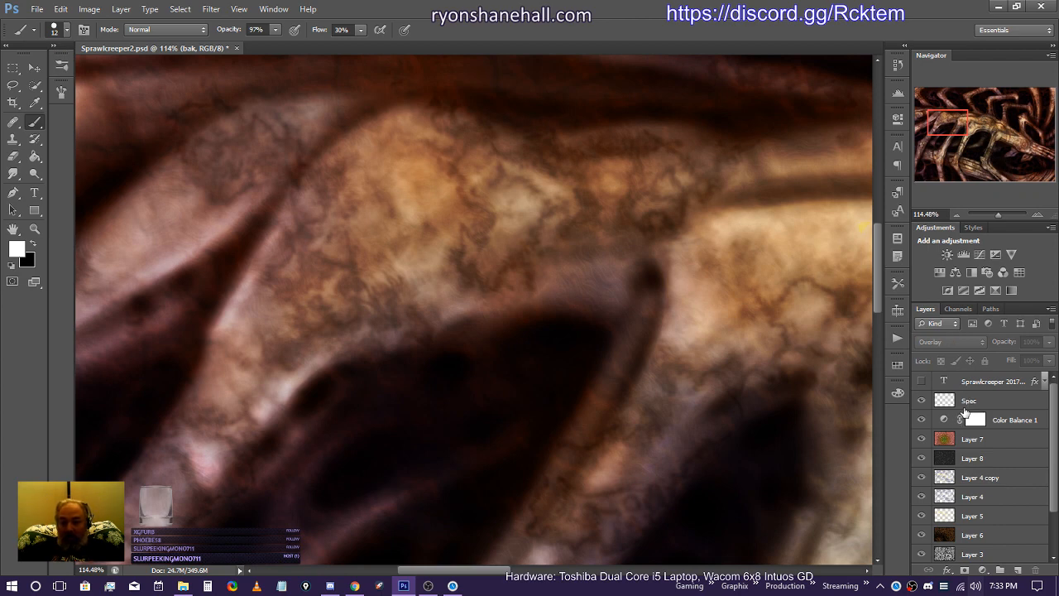
{"action": "left_click", "coordinate": [964, 406]}
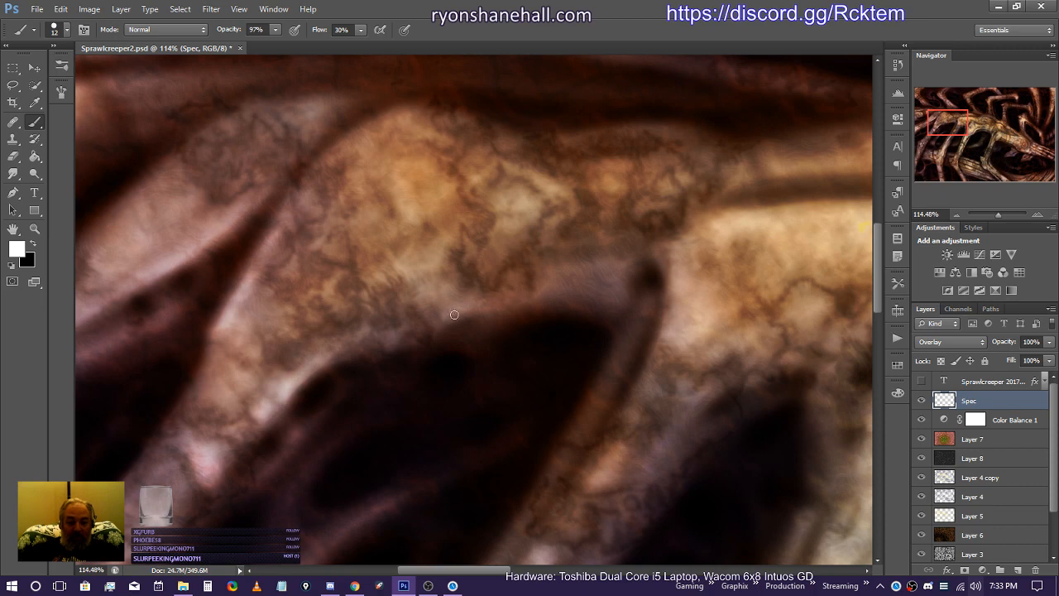
{"action": "left_click_drag", "start_coordinate": [455, 314], "coordinate": [453, 308]}
{"action": "left_click_drag", "start_coordinate": [397, 337], "coordinate": [385, 339]}
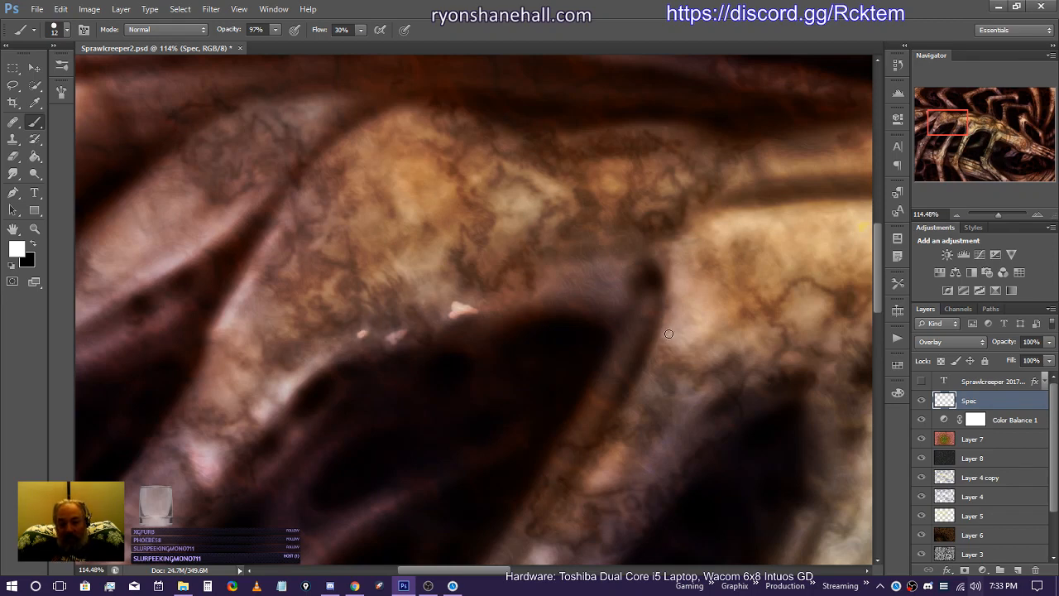
Step: Paint white specular highlights on the bright bone around the upper edge, inner corner and mottled surface, and on the ridge above it
{"action": "left_click_drag", "start_coordinate": [677, 340], "coordinate": [700, 328]}
{"action": "mouse_move", "coordinate": [806, 311]}
{"action": "left_mouse_down"}
{"action": "mouse_move", "coordinate": [799, 321]}
{"action": "mouse_move", "coordinate": [824, 302]}
{"action": "left_mouse_up"}
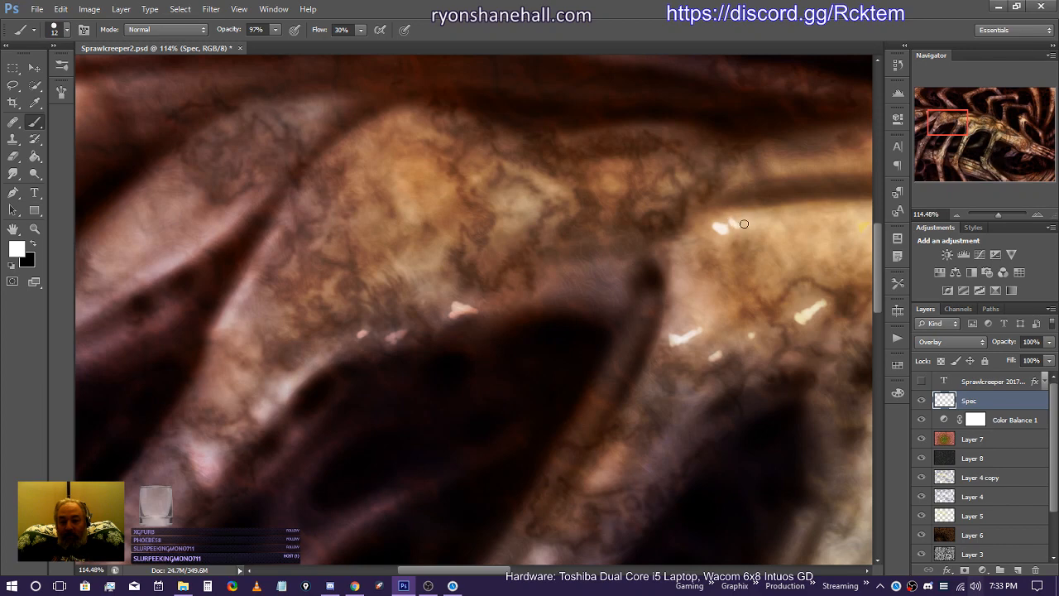
{"action": "left_click_drag", "start_coordinate": [744, 223], "coordinate": [796, 218]}
{"action": "left_click_drag", "start_coordinate": [846, 214], "coordinate": [803, 217]}
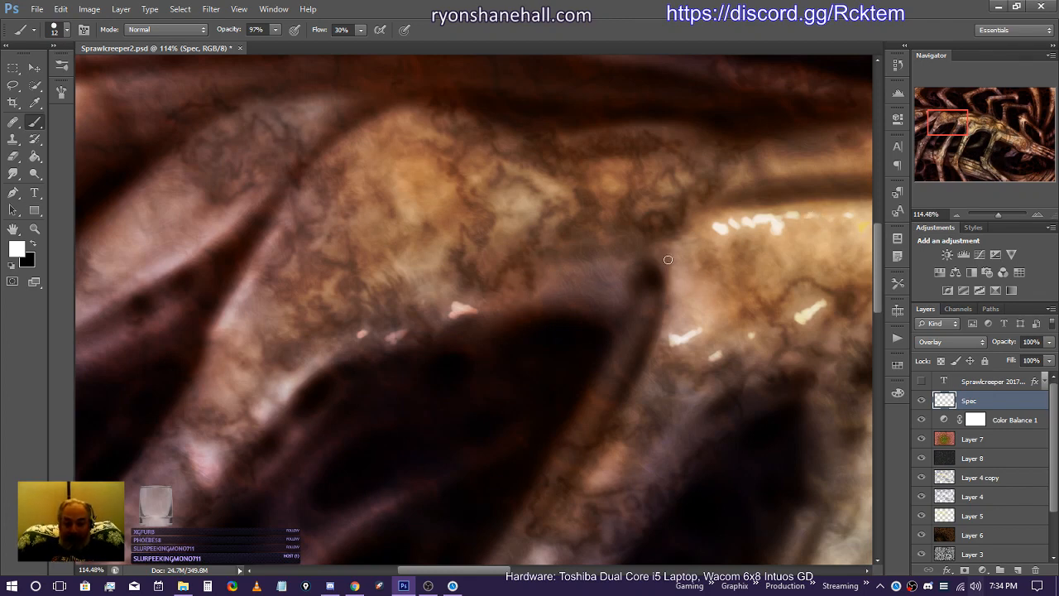
{"action": "left_click_drag", "start_coordinate": [665, 254], "coordinate": [676, 295]}
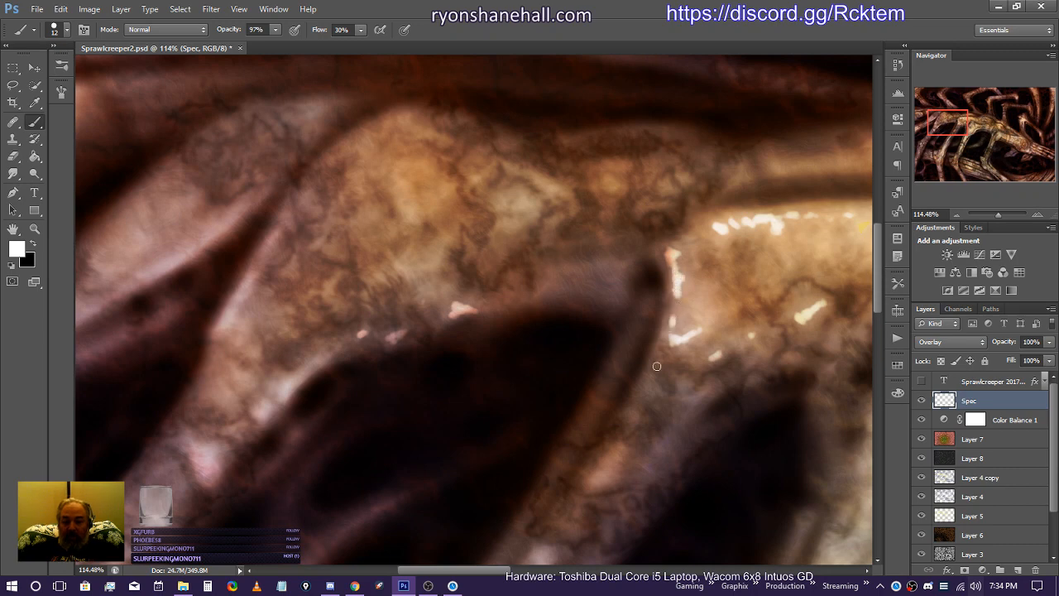
{"action": "left_click_drag", "start_coordinate": [657, 364], "coordinate": [606, 436]}
{"action": "left_click_drag", "start_coordinate": [664, 352], "coordinate": [626, 419]}
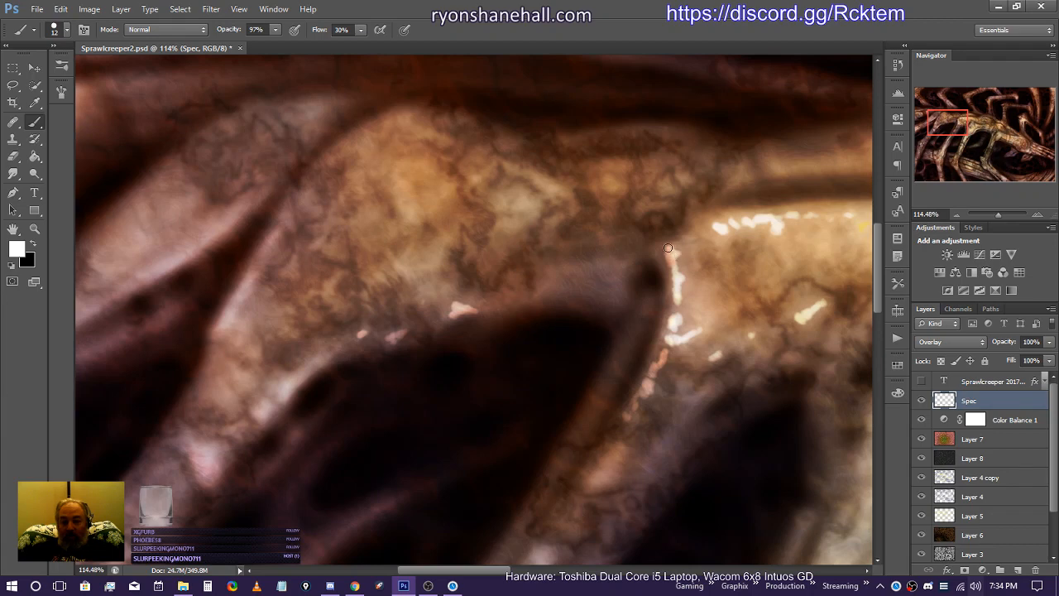
{"action": "left_click_drag", "start_coordinate": [707, 233], "coordinate": [703, 238]}
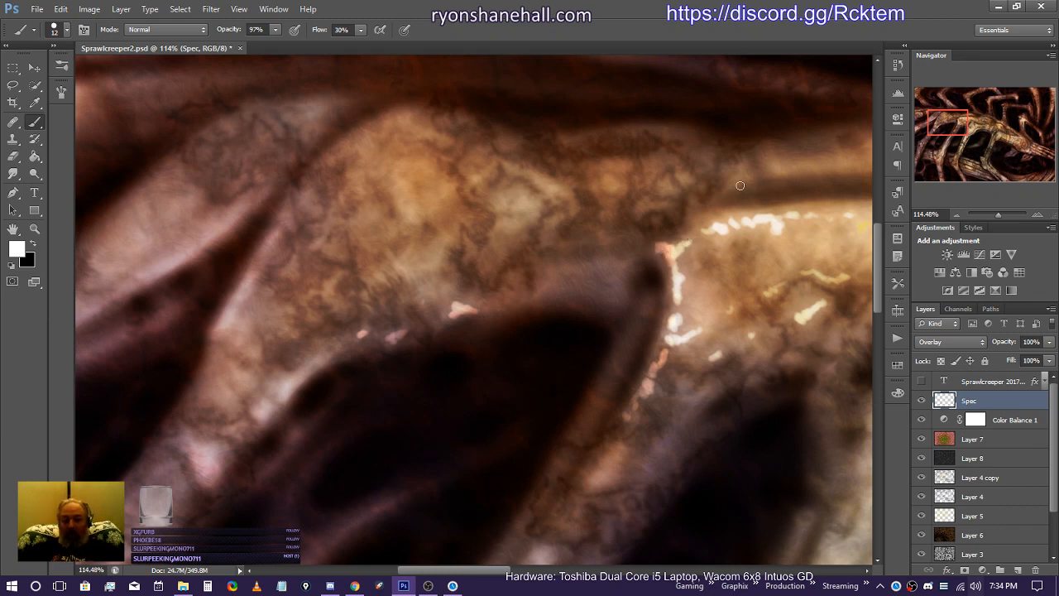
{"action": "left_click_drag", "start_coordinate": [796, 172], "coordinate": [850, 169]}
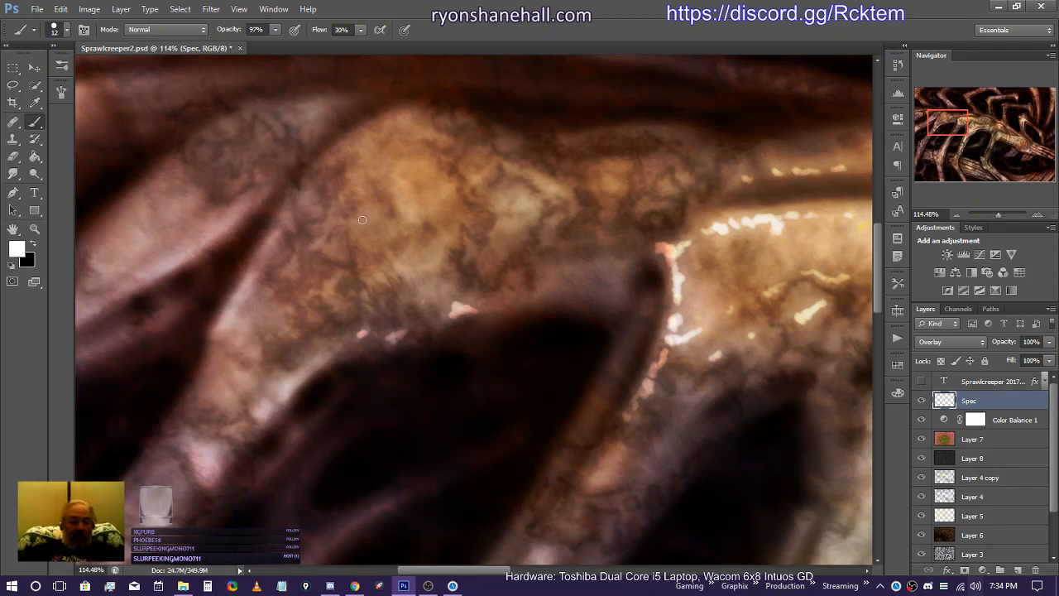
Step: Add white highlight strokes along the dark hollow's upper rim and thin strut, and small dabs across the mottled bone beside it
{"action": "mouse_move", "coordinate": [500, 306]}
{"action": "left_mouse_down"}
{"action": "mouse_move", "coordinate": [558, 289]}
{"action": "mouse_move", "coordinate": [623, 295]}
{"action": "mouse_move", "coordinate": [595, 292]}
{"action": "left_mouse_up"}
{"action": "left_click_drag", "start_coordinate": [624, 271], "coordinate": [596, 267]}
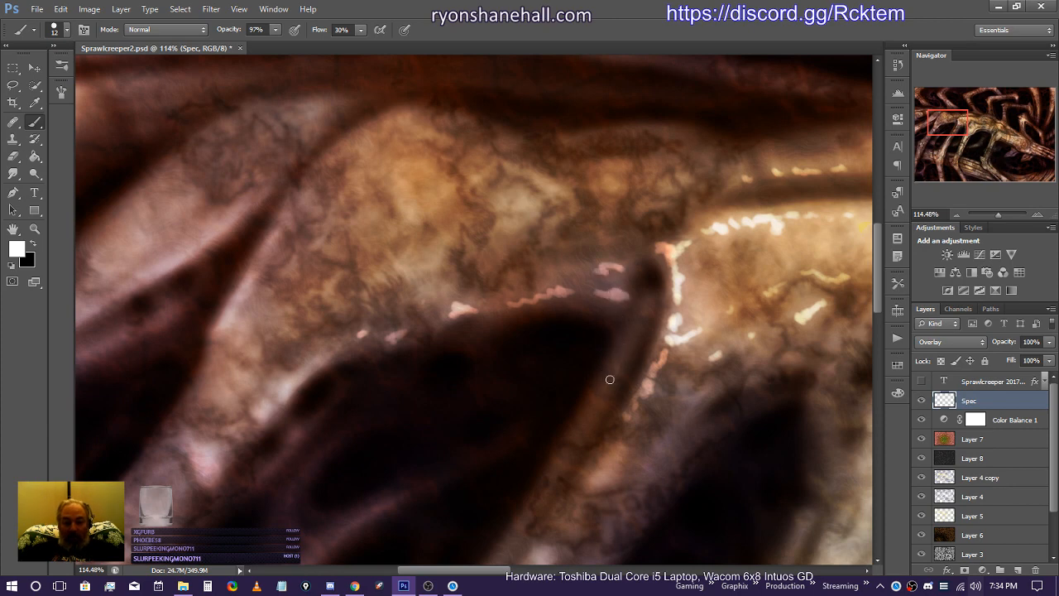
{"action": "left_click_drag", "start_coordinate": [581, 430], "coordinate": [608, 381]}
{"action": "left_click_drag", "start_coordinate": [608, 465], "coordinate": [592, 484]}
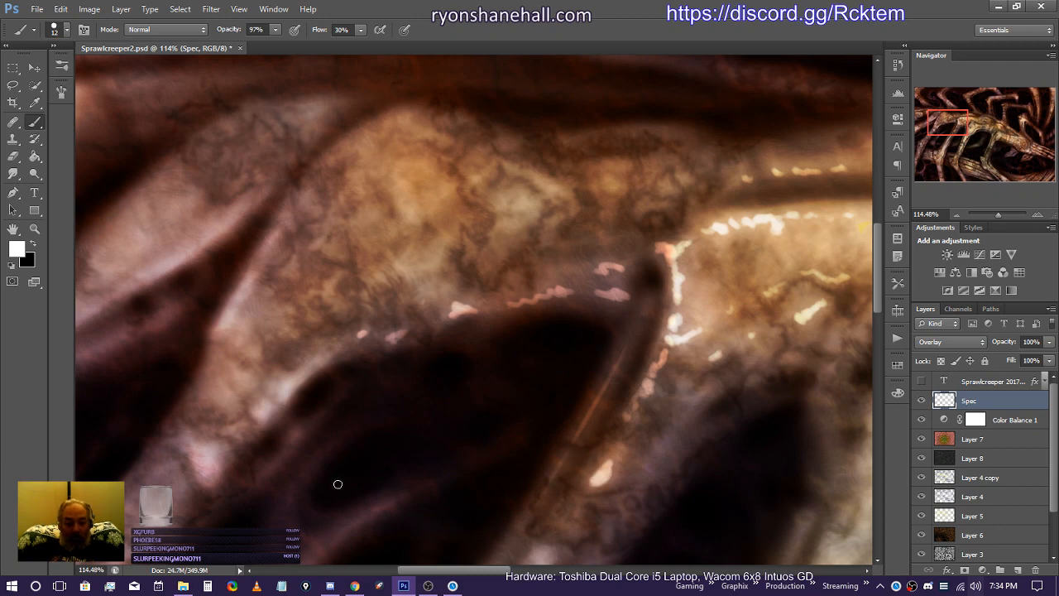
{"action": "left_click_drag", "start_coordinate": [238, 381], "coordinate": [243, 390]}
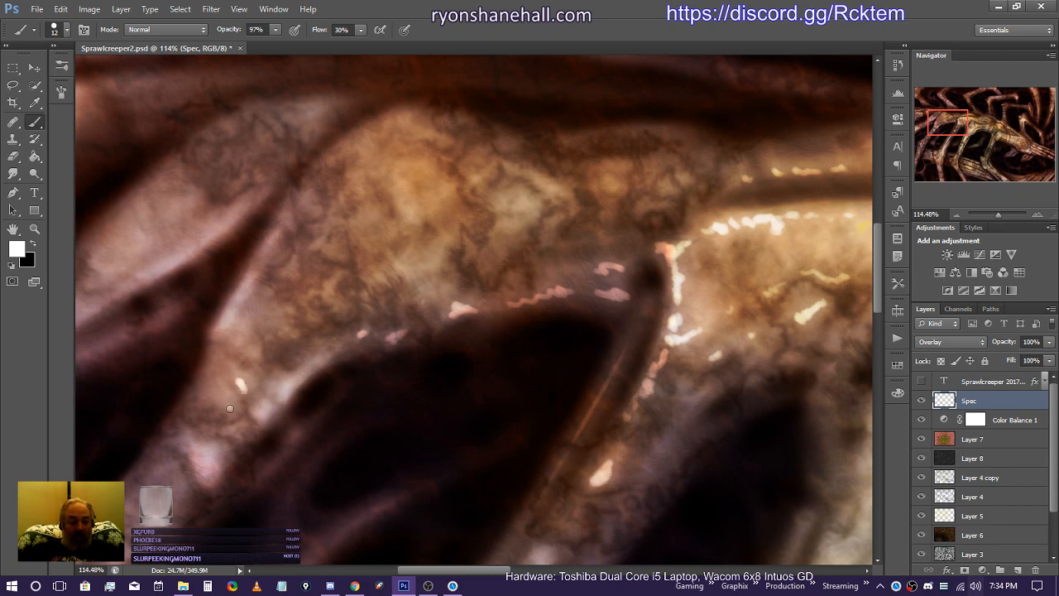
{"action": "left_click", "coordinate": [291, 335]}
{"action": "left_click", "coordinate": [312, 317]}
{"action": "left_click", "coordinate": [339, 307]}
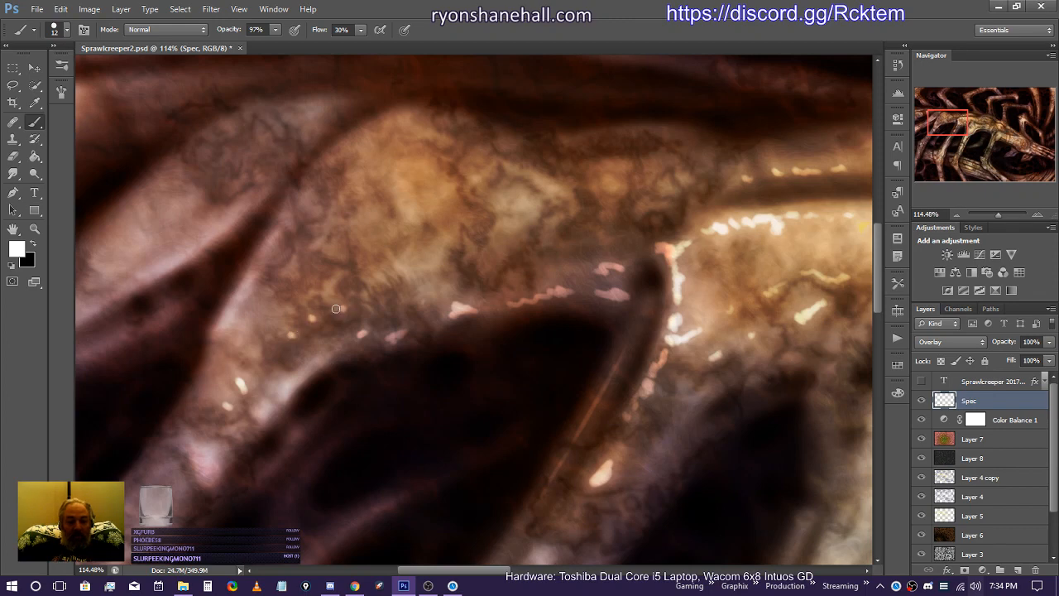
{"action": "left_click", "coordinate": [331, 287]}
{"action": "left_click", "coordinate": [340, 255]}
{"action": "left_click_drag", "start_coordinate": [409, 217], "coordinate": [406, 193]}
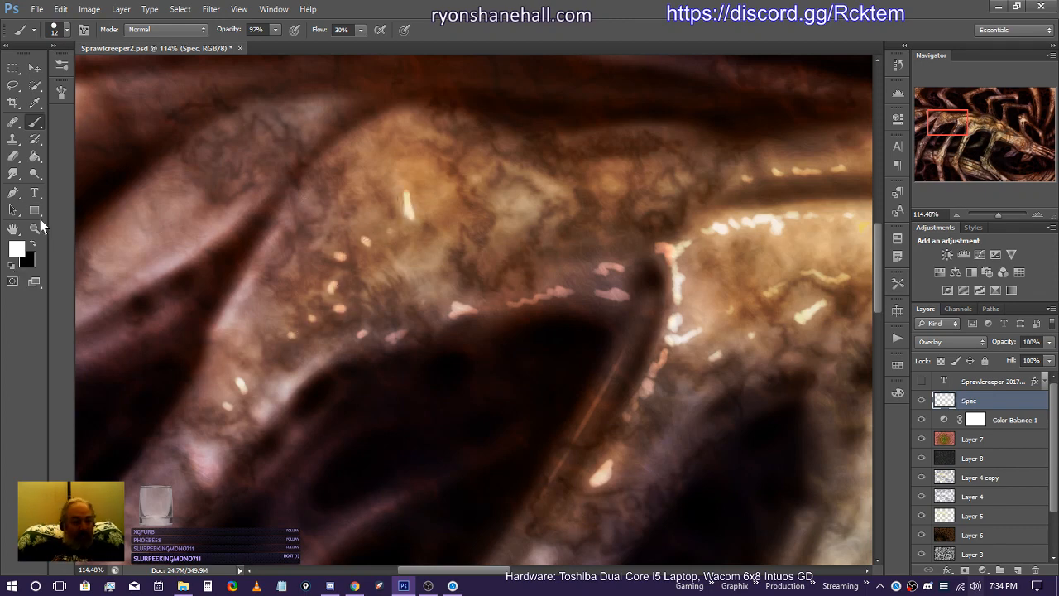
Step: Smudge the white highlights on the mottled and bright bones at 50% strength so they blend into the surface
{"action": "left_click", "coordinate": [13, 173]}
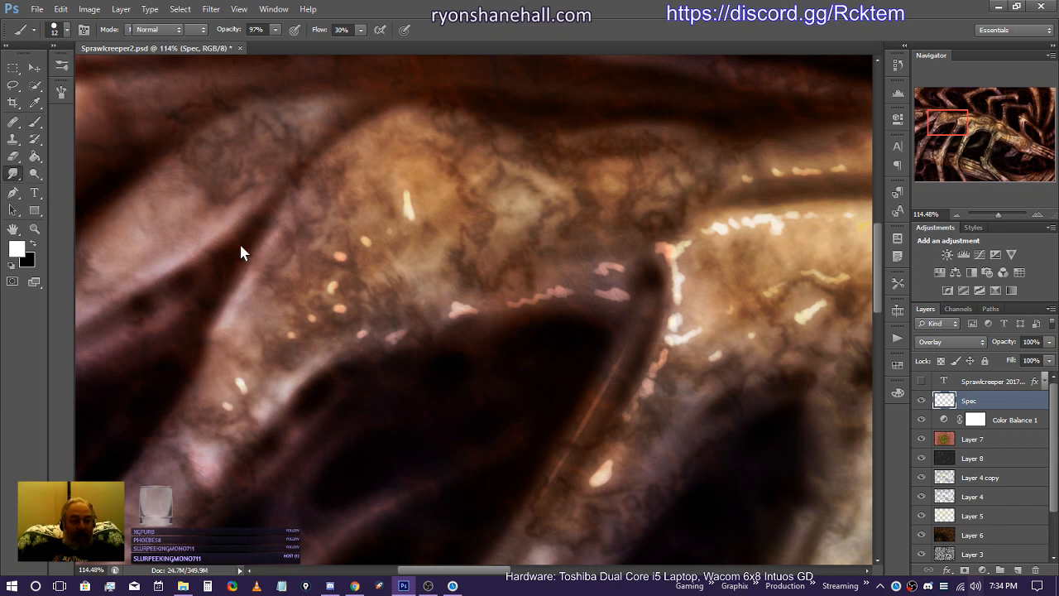
{"action": "mouse_move", "coordinate": [336, 264]}
{"action": "left_mouse_down"}
{"action": "mouse_move", "coordinate": [355, 229]}
{"action": "mouse_move", "coordinate": [387, 226]}
{"action": "mouse_move", "coordinate": [378, 228]}
{"action": "mouse_move", "coordinate": [402, 207]}
{"action": "mouse_move", "coordinate": [396, 198]}
{"action": "mouse_move", "coordinate": [406, 203]}
{"action": "mouse_move", "coordinate": [387, 191]}
{"action": "mouse_move", "coordinate": [397, 236]}
{"action": "mouse_move", "coordinate": [383, 243]}
{"action": "mouse_move", "coordinate": [406, 212]}
{"action": "mouse_move", "coordinate": [402, 199]}
{"action": "mouse_move", "coordinate": [394, 214]}
{"action": "mouse_move", "coordinate": [371, 189]}
{"action": "left_mouse_up"}
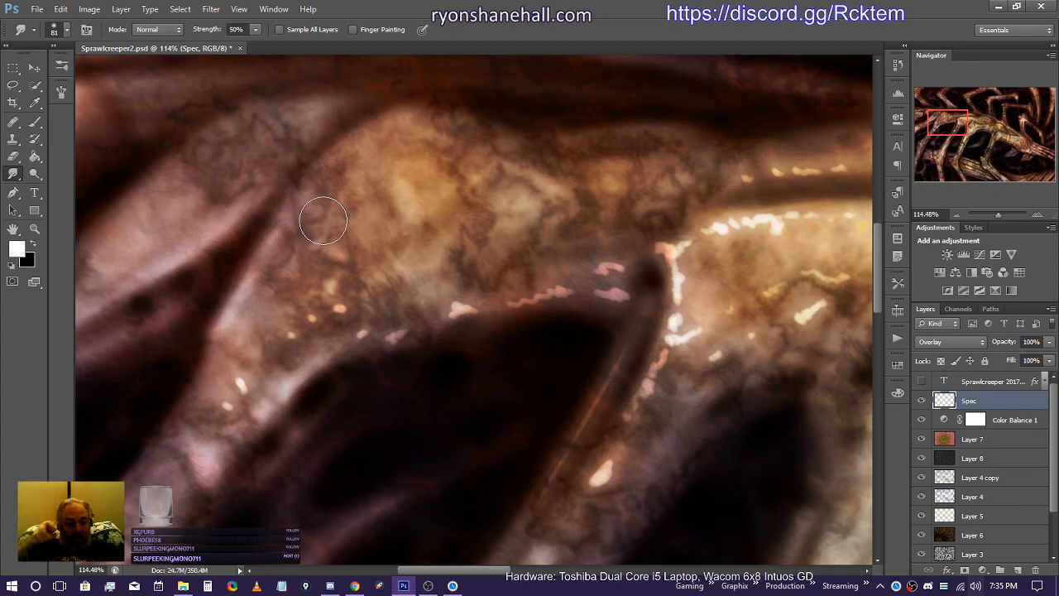
{"action": "mouse_move", "coordinate": [334, 312]}
{"action": "left_mouse_down"}
{"action": "mouse_move", "coordinate": [289, 343]}
{"action": "mouse_move", "coordinate": [280, 335]}
{"action": "mouse_move", "coordinate": [239, 384]}
{"action": "mouse_move", "coordinate": [251, 375]}
{"action": "mouse_move", "coordinate": [236, 373]}
{"action": "mouse_move", "coordinate": [241, 365]}
{"action": "mouse_move", "coordinate": [218, 405]}
{"action": "mouse_move", "coordinate": [219, 393]}
{"action": "mouse_move", "coordinate": [284, 384]}
{"action": "mouse_move", "coordinate": [277, 398]}
{"action": "mouse_move", "coordinate": [356, 336]}
{"action": "mouse_move", "coordinate": [400, 332]}
{"action": "mouse_move", "coordinate": [394, 344]}
{"action": "mouse_move", "coordinate": [408, 344]}
{"action": "mouse_move", "coordinate": [448, 313]}
{"action": "mouse_move", "coordinate": [439, 326]}
{"action": "mouse_move", "coordinate": [450, 295]}
{"action": "mouse_move", "coordinate": [467, 309]}
{"action": "mouse_move", "coordinate": [546, 268]}
{"action": "mouse_move", "coordinate": [534, 292]}
{"action": "mouse_move", "coordinate": [503, 299]}
{"action": "mouse_move", "coordinate": [554, 281]}
{"action": "mouse_move", "coordinate": [588, 308]}
{"action": "mouse_move", "coordinate": [554, 282]}
{"action": "mouse_move", "coordinate": [616, 274]}
{"action": "mouse_move", "coordinate": [638, 250]}
{"action": "mouse_move", "coordinate": [605, 303]}
{"action": "mouse_move", "coordinate": [590, 293]}
{"action": "mouse_move", "coordinate": [613, 305]}
{"action": "mouse_move", "coordinate": [580, 299]}
{"action": "mouse_move", "coordinate": [532, 234]}
{"action": "left_mouse_up"}
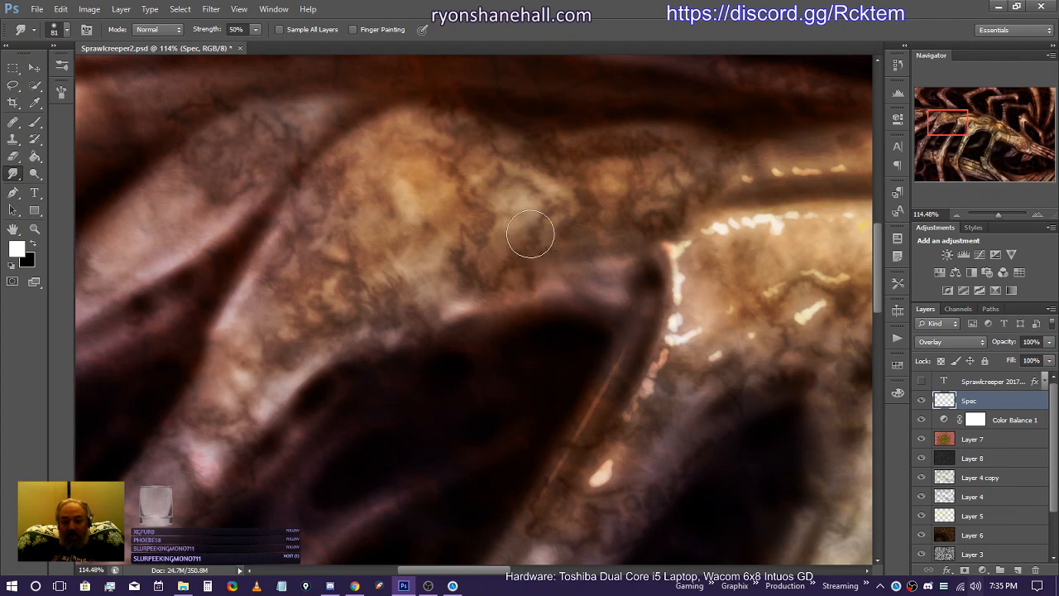
{"action": "mouse_move", "coordinate": [672, 248]}
{"action": "left_mouse_down"}
{"action": "mouse_move", "coordinate": [683, 249]}
{"action": "mouse_move", "coordinate": [662, 265]}
{"action": "mouse_move", "coordinate": [685, 290]}
{"action": "mouse_move", "coordinate": [676, 272]}
{"action": "left_mouse_up"}
{"action": "mouse_move", "coordinate": [676, 306]}
{"action": "left_mouse_down"}
{"action": "mouse_move", "coordinate": [652, 329]}
{"action": "mouse_move", "coordinate": [665, 322]}
{"action": "mouse_move", "coordinate": [667, 335]}
{"action": "mouse_move", "coordinate": [696, 338]}
{"action": "mouse_move", "coordinate": [656, 359]}
{"action": "mouse_move", "coordinate": [639, 388]}
{"action": "mouse_move", "coordinate": [648, 397]}
{"action": "mouse_move", "coordinate": [612, 428]}
{"action": "mouse_move", "coordinate": [632, 420]}
{"action": "mouse_move", "coordinate": [600, 467]}
{"action": "mouse_move", "coordinate": [625, 479]}
{"action": "left_mouse_up"}
{"action": "mouse_move", "coordinate": [708, 359]}
{"action": "left_mouse_down"}
{"action": "mouse_move", "coordinate": [773, 294]}
{"action": "mouse_move", "coordinate": [822, 278]}
{"action": "mouse_move", "coordinate": [806, 264]}
{"action": "mouse_move", "coordinate": [826, 282]}
{"action": "mouse_move", "coordinate": [834, 246]}
{"action": "mouse_move", "coordinate": [800, 299]}
{"action": "mouse_move", "coordinate": [813, 318]}
{"action": "mouse_move", "coordinate": [793, 314]}
{"action": "mouse_move", "coordinate": [813, 316]}
{"action": "mouse_move", "coordinate": [809, 330]}
{"action": "mouse_move", "coordinate": [806, 296]}
{"action": "mouse_move", "coordinate": [809, 310]}
{"action": "mouse_move", "coordinate": [785, 294]}
{"action": "mouse_move", "coordinate": [758, 236]}
{"action": "mouse_move", "coordinate": [718, 222]}
{"action": "mouse_move", "coordinate": [778, 222]}
{"action": "mouse_move", "coordinate": [774, 254]}
{"action": "mouse_move", "coordinate": [788, 260]}
{"action": "mouse_move", "coordinate": [792, 219]}
{"action": "mouse_move", "coordinate": [849, 215]}
{"action": "mouse_move", "coordinate": [722, 222]}
{"action": "mouse_move", "coordinate": [729, 232]}
{"action": "mouse_move", "coordinate": [703, 234]}
{"action": "mouse_move", "coordinate": [720, 248]}
{"action": "mouse_move", "coordinate": [724, 330]}
{"action": "mouse_move", "coordinate": [842, 227]}
{"action": "mouse_move", "coordinate": [826, 237]}
{"action": "mouse_move", "coordinate": [743, 217]}
{"action": "mouse_move", "coordinate": [737, 171]}
{"action": "mouse_move", "coordinate": [729, 178]}
{"action": "mouse_move", "coordinate": [769, 170]}
{"action": "mouse_move", "coordinate": [767, 134]}
{"action": "mouse_move", "coordinate": [792, 174]}
{"action": "mouse_move", "coordinate": [802, 157]}
{"action": "mouse_move", "coordinate": [806, 170]}
{"action": "mouse_move", "coordinate": [786, 147]}
{"action": "mouse_move", "coordinate": [765, 154]}
{"action": "mouse_move", "coordinate": [831, 156]}
{"action": "left_mouse_up"}
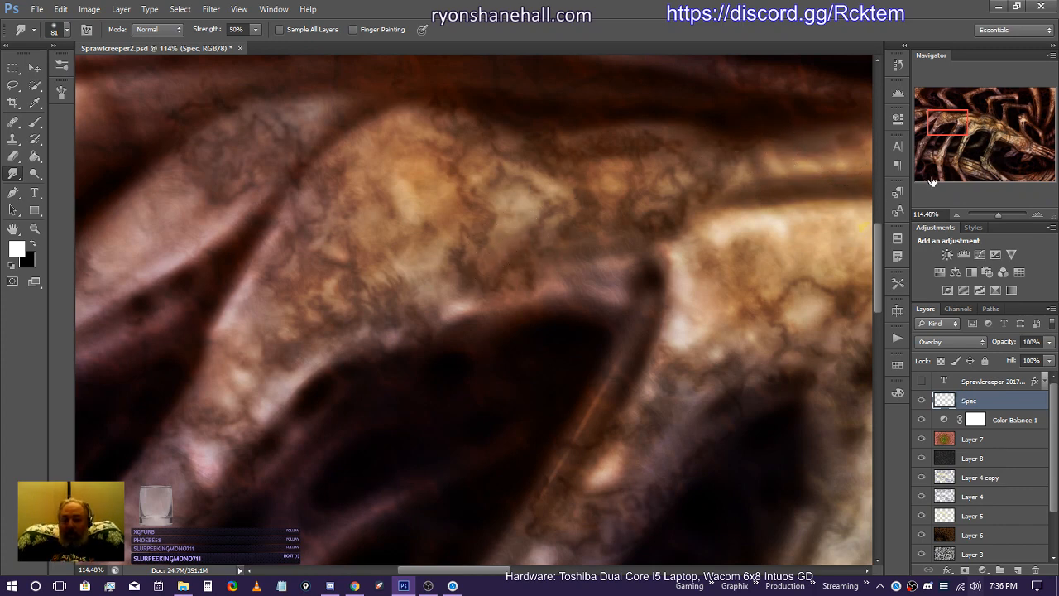
Step: Paint white highlights with the Brush on the curled bone, the forked ridge and the long ridge at the creature's far left
{"action": "mouse_move", "coordinate": [945, 124]}
{"action": "left_mouse_down"}
{"action": "mouse_move", "coordinate": [962, 128]}
{"action": "mouse_move", "coordinate": [900, 132]}
{"action": "mouse_move", "coordinate": [934, 112]}
{"action": "left_mouse_up"}
{"action": "left_click", "coordinate": [34, 125]}
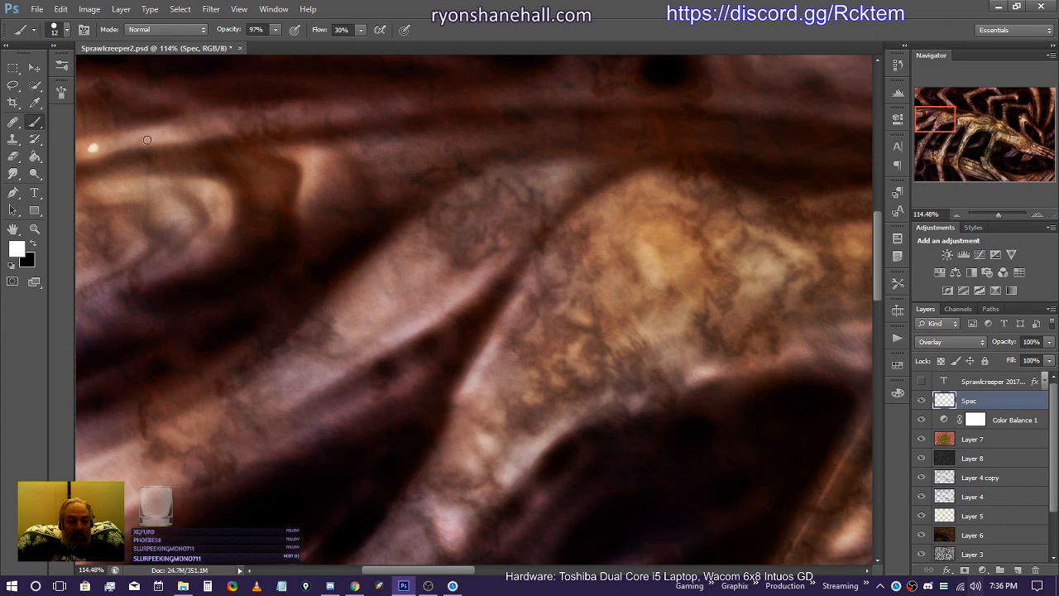
{"action": "left_click_drag", "start_coordinate": [148, 140], "coordinate": [182, 136]}
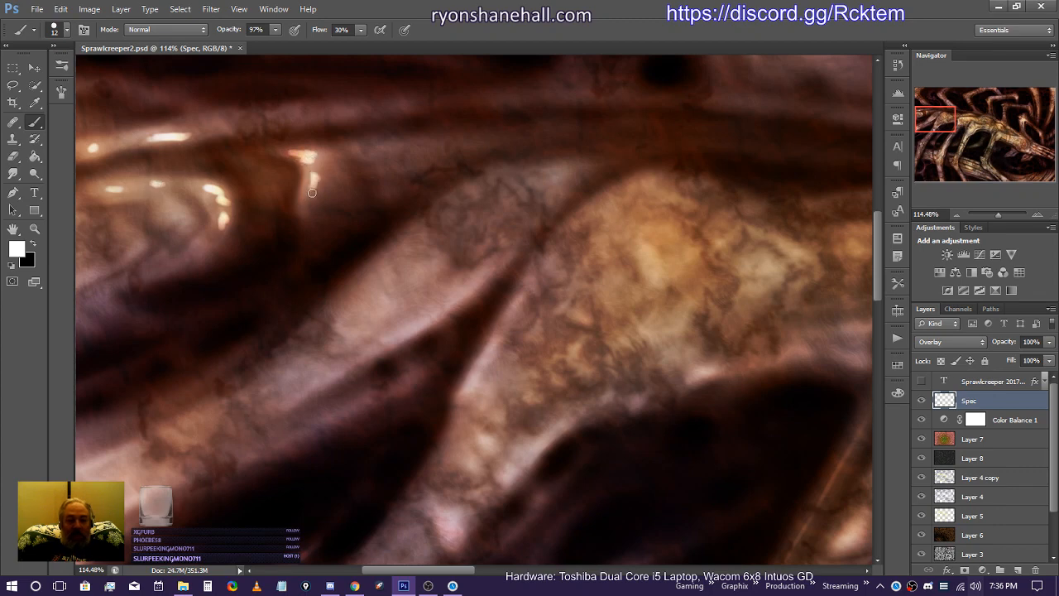
{"action": "left_click_drag", "start_coordinate": [312, 193], "coordinate": [309, 206]}
{"action": "left_click_drag", "start_coordinate": [291, 154], "coordinate": [262, 153]}
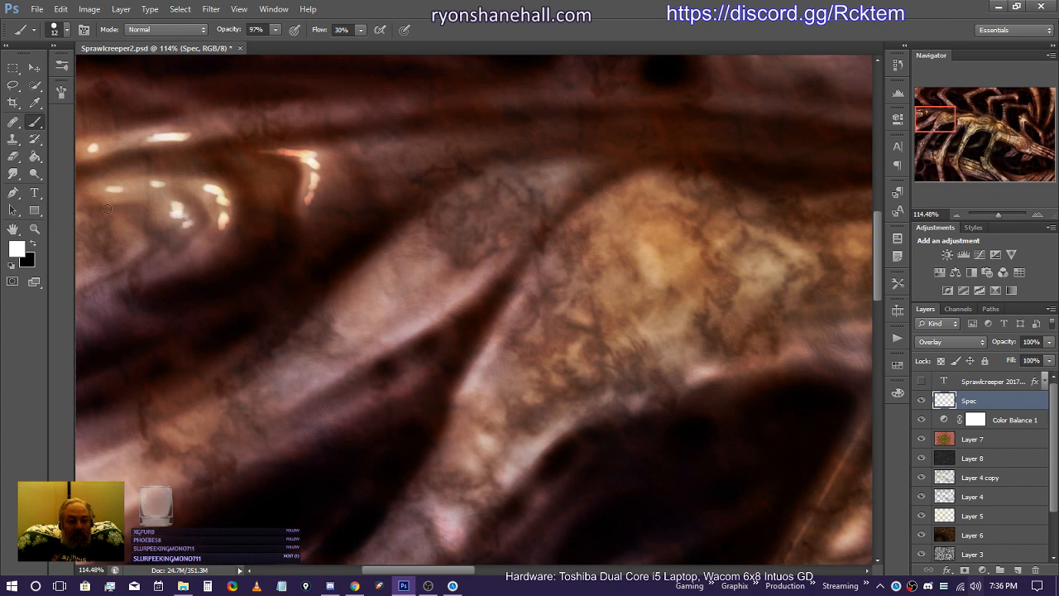
Step: Smudge the new highlights on the far-left curled bone and neighbouring ridges at 50% strength
{"action": "left_click", "coordinate": [12, 173]}
{"action": "mouse_move", "coordinate": [213, 203]}
{"action": "left_mouse_down"}
{"action": "mouse_move", "coordinate": [220, 229]}
{"action": "mouse_move", "coordinate": [212, 187]}
{"action": "mouse_move", "coordinate": [196, 179]}
{"action": "mouse_move", "coordinate": [179, 195]}
{"action": "left_mouse_up"}
{"action": "mouse_move", "coordinate": [323, 195]}
{"action": "left_mouse_down"}
{"action": "mouse_move", "coordinate": [304, 155]}
{"action": "mouse_move", "coordinate": [314, 161]}
{"action": "mouse_move", "coordinate": [295, 150]}
{"action": "mouse_move", "coordinate": [246, 150]}
{"action": "mouse_move", "coordinate": [321, 159]}
{"action": "mouse_move", "coordinate": [320, 199]}
{"action": "mouse_move", "coordinate": [326, 167]}
{"action": "mouse_move", "coordinate": [337, 166]}
{"action": "mouse_move", "coordinate": [256, 181]}
{"action": "left_mouse_up"}
{"action": "mouse_move", "coordinate": [140, 215]}
{"action": "left_mouse_down"}
{"action": "mouse_move", "coordinate": [175, 226]}
{"action": "mouse_move", "coordinate": [160, 219]}
{"action": "mouse_move", "coordinate": [168, 252]}
{"action": "mouse_move", "coordinate": [166, 221]}
{"action": "mouse_move", "coordinate": [144, 192]}
{"action": "mouse_move", "coordinate": [154, 189]}
{"action": "mouse_move", "coordinate": [106, 199]}
{"action": "mouse_move", "coordinate": [129, 191]}
{"action": "mouse_move", "coordinate": [93, 149]}
{"action": "mouse_move", "coordinate": [125, 130]}
{"action": "mouse_move", "coordinate": [155, 141]}
{"action": "mouse_move", "coordinate": [208, 128]}
{"action": "mouse_move", "coordinate": [169, 130]}
{"action": "mouse_move", "coordinate": [175, 123]}
{"action": "mouse_move", "coordinate": [201, 133]}
{"action": "left_mouse_up"}
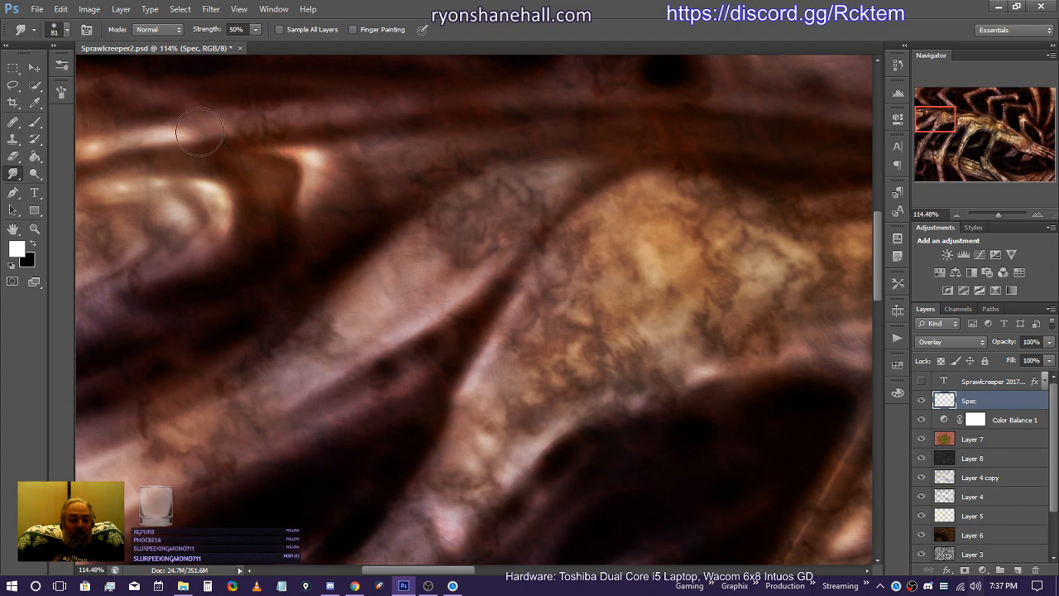
Step: Smudge the white highlight on the short hooked spur beside the far-left curled bone at 50% strength
{"action": "mouse_move", "coordinate": [312, 198]}
{"action": "left_mouse_down"}
{"action": "mouse_move", "coordinate": [332, 200]}
{"action": "mouse_move", "coordinate": [321, 136]}
{"action": "left_mouse_up"}
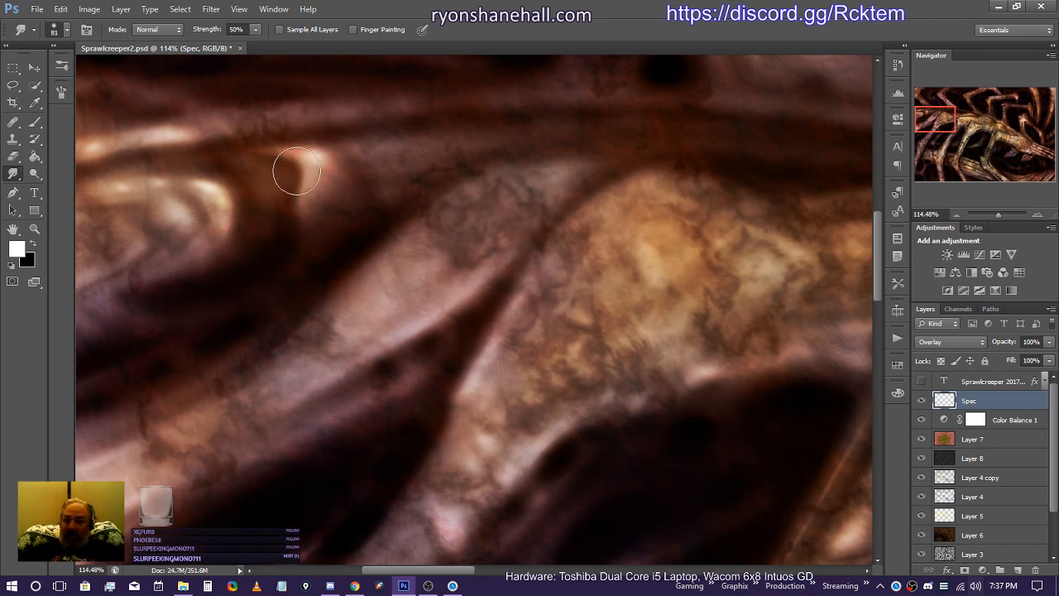
{"action": "left_click", "coordinate": [957, 214]}
{"action": "left_click", "coordinate": [956, 214]}
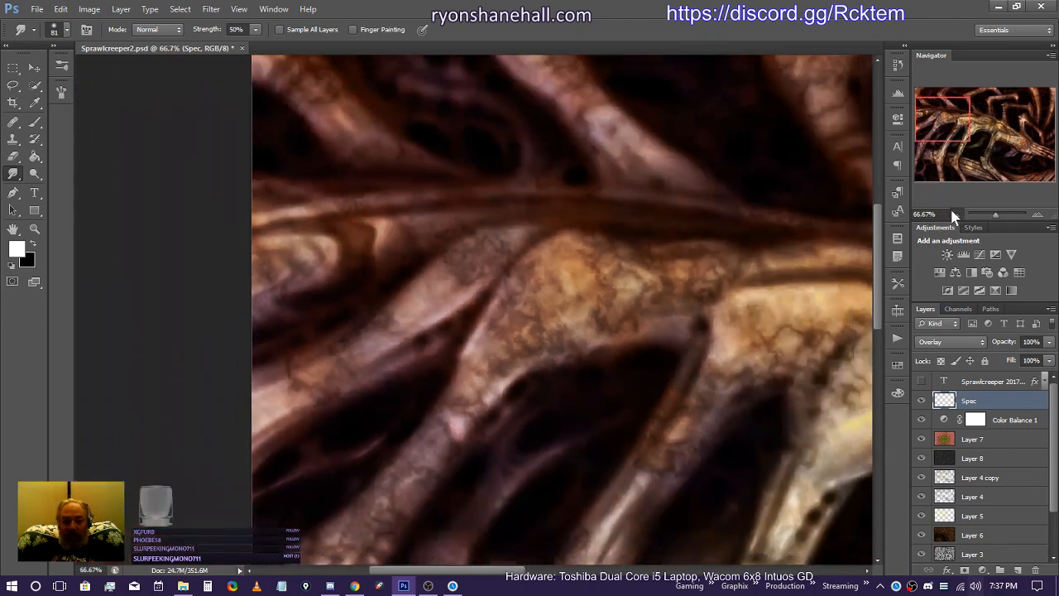
{"action": "left_click", "coordinate": [957, 215]}
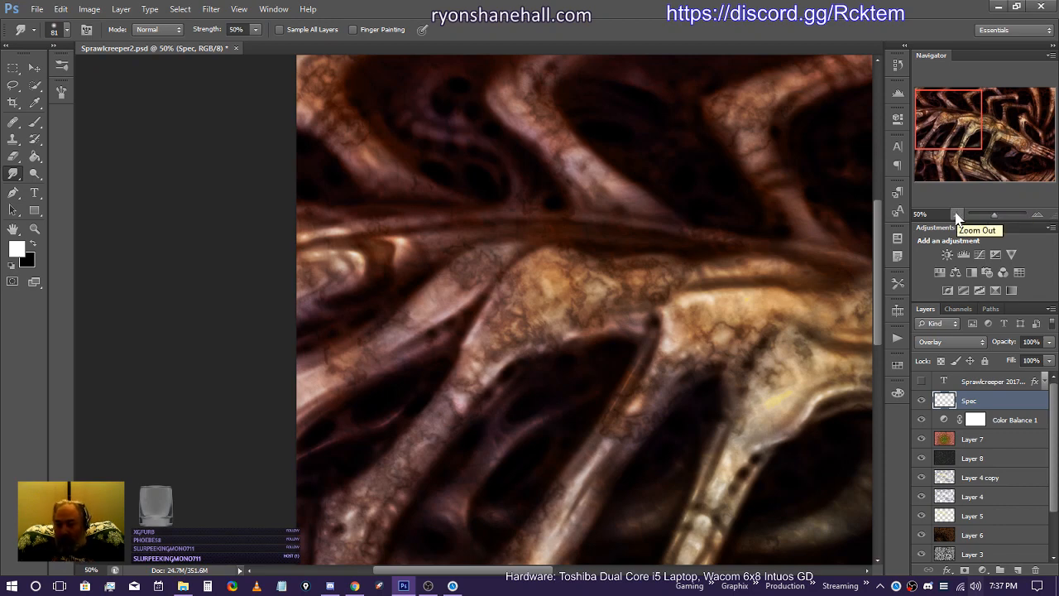
{"action": "left_click", "coordinate": [956, 214]}
Step: Examine the specular highlights across the whole creature and close up around the central hollow and upper mottled bones
{"action": "left_click_drag", "start_coordinate": [943, 126], "coordinate": [944, 132]}
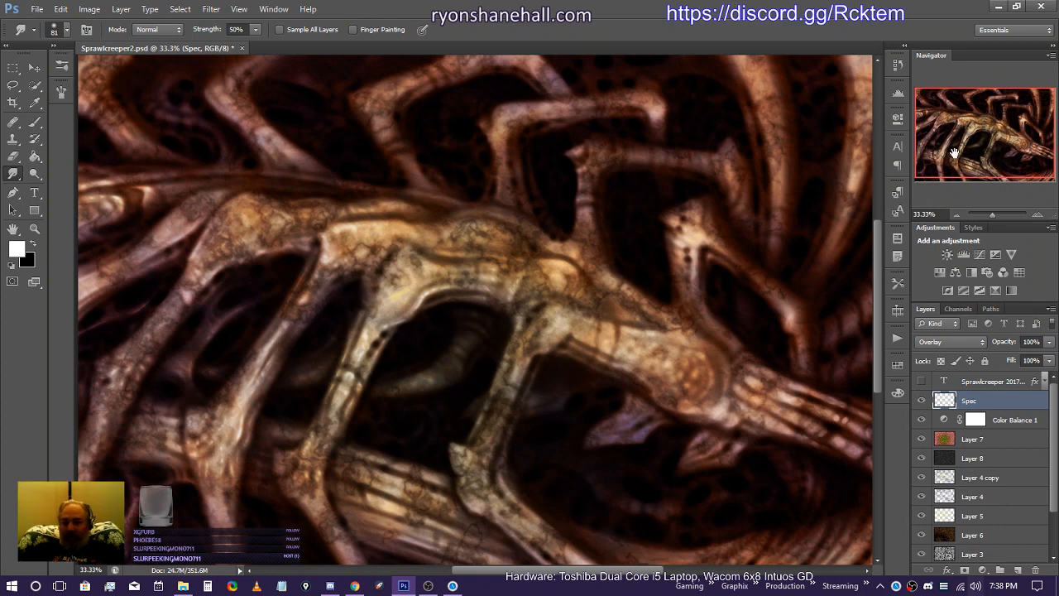
{"action": "left_click_drag", "start_coordinate": [954, 153], "coordinate": [993, 110]}
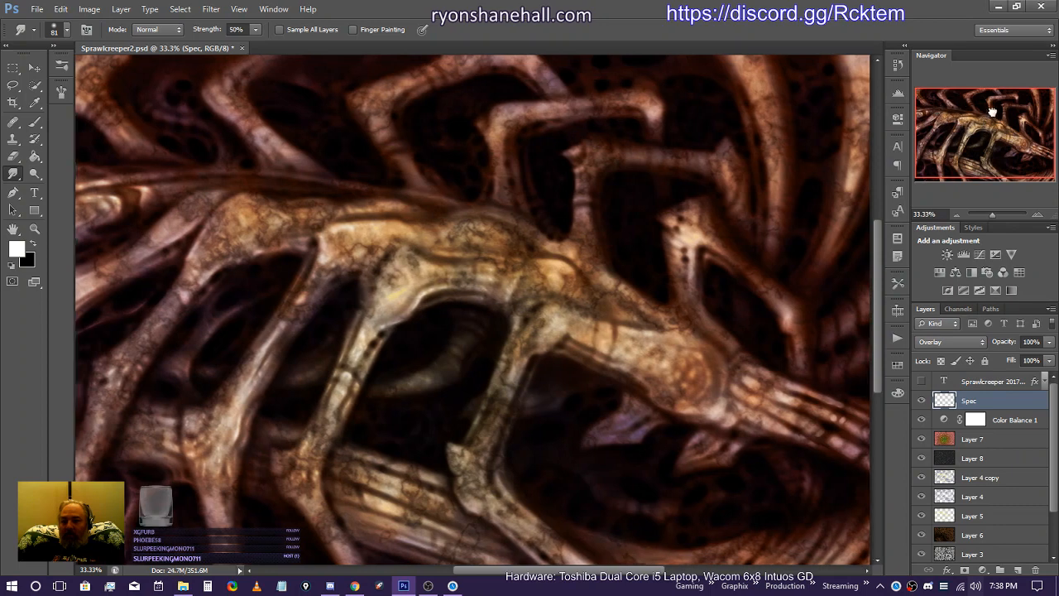
{"action": "left_click_drag", "start_coordinate": [964, 144], "coordinate": [956, 135]}
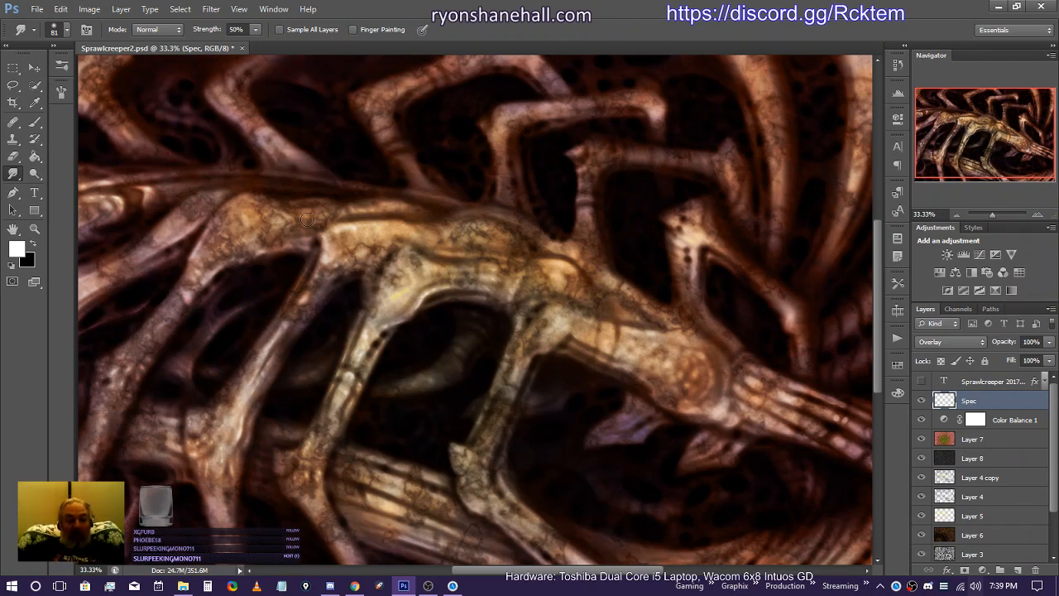
{"action": "mouse_move", "coordinate": [249, 216]}
{"action": "left_mouse_down"}
{"action": "mouse_move", "coordinate": [241, 203]}
{"action": "mouse_move", "coordinate": [277, 223]}
{"action": "left_mouse_up"}
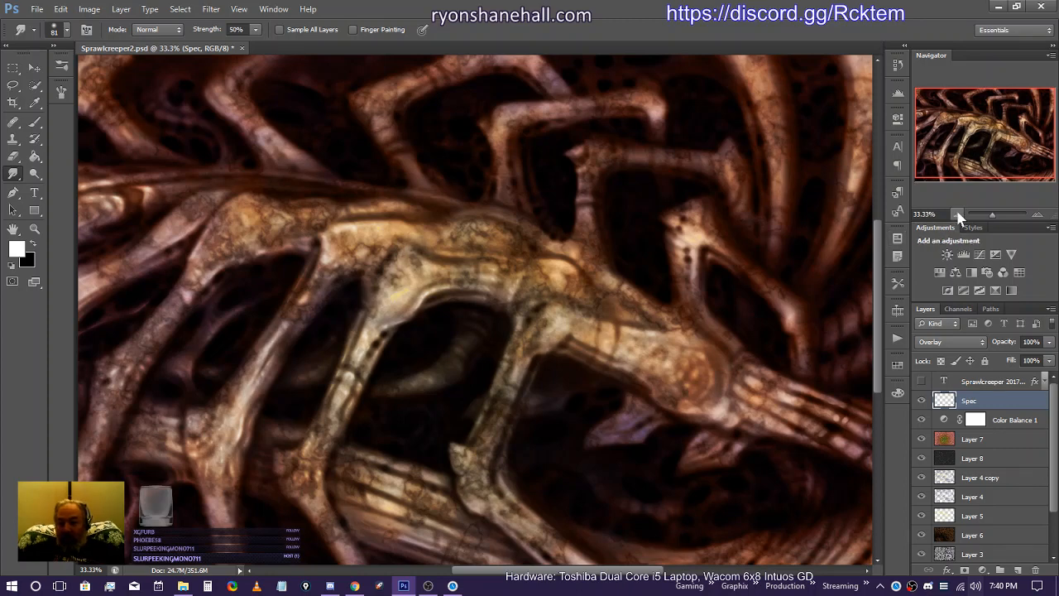
{"action": "left_click_drag", "start_coordinate": [970, 141], "coordinate": [956, 124]}
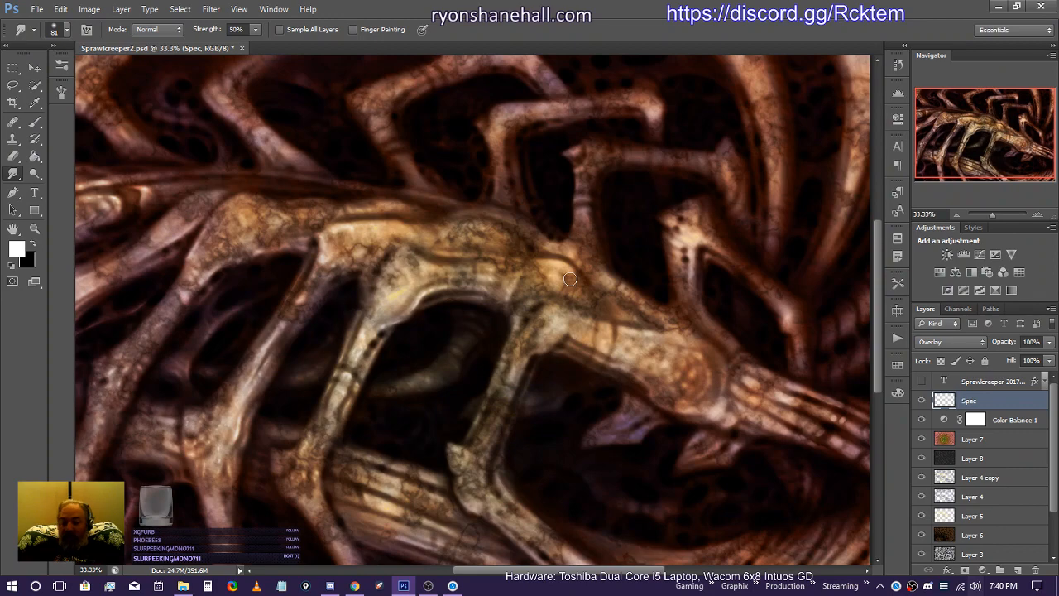
{"action": "left_click", "coordinate": [1036, 216]}
{"action": "left_click", "coordinate": [1036, 216]}
{"action": "left_click", "coordinate": [1034, 215]}
{"action": "left_click", "coordinate": [1034, 215]}
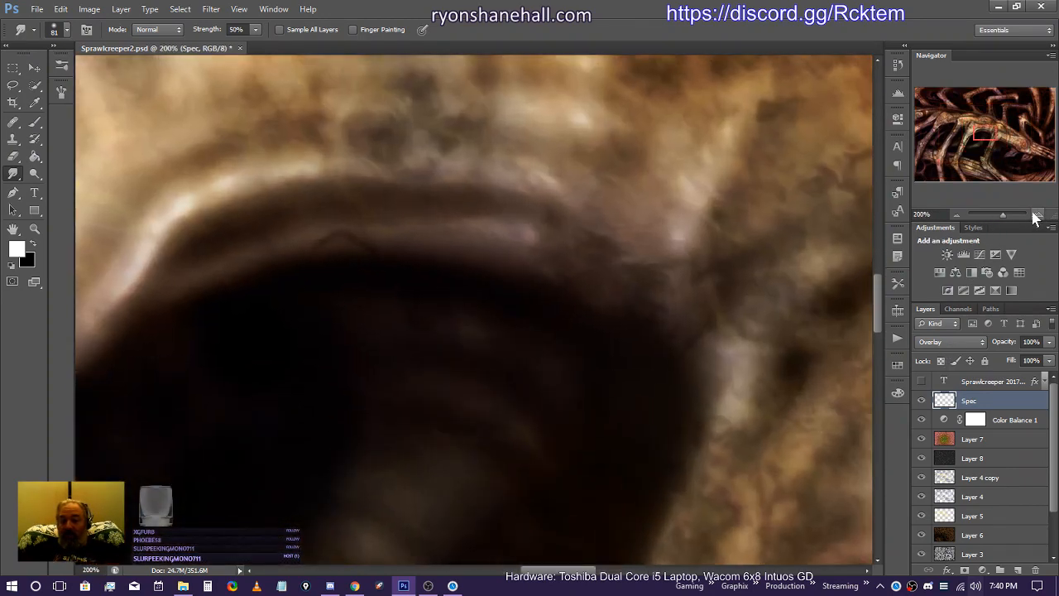
{"action": "left_click", "coordinate": [955, 214]}
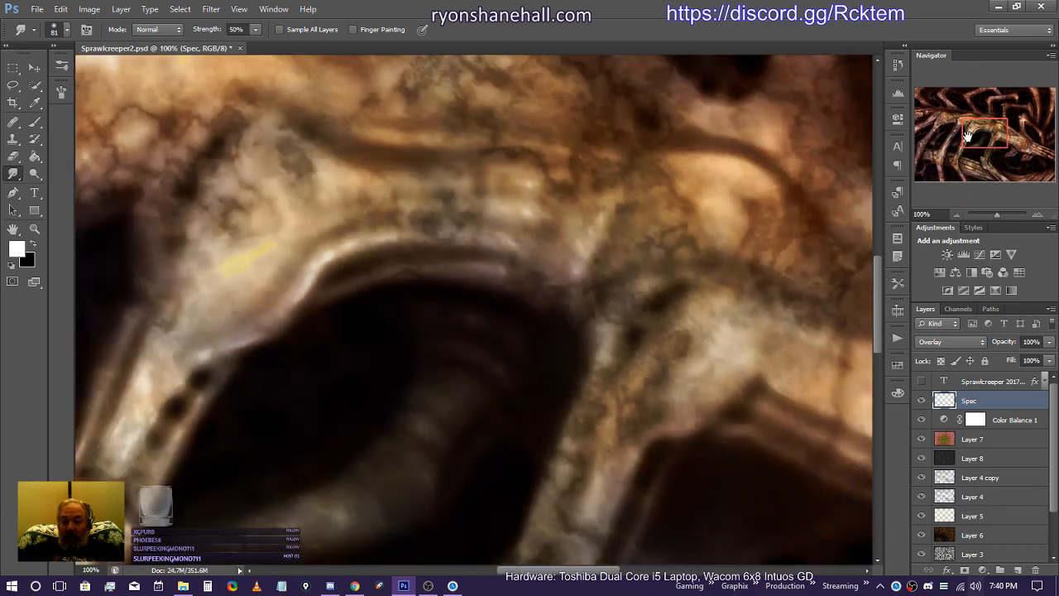
{"action": "left_click_drag", "start_coordinate": [967, 139], "coordinate": [954, 106]}
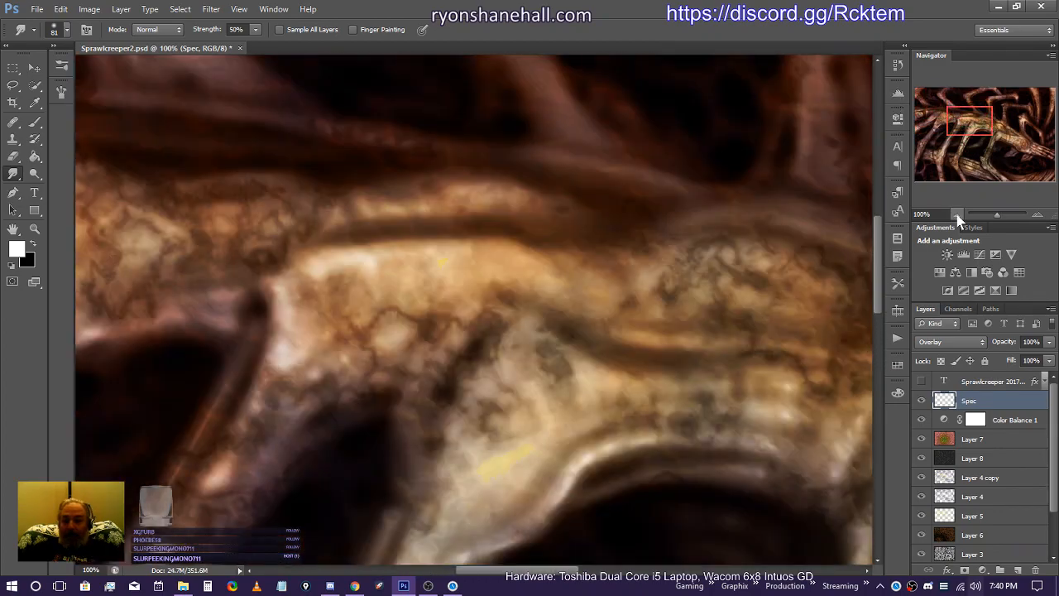
{"action": "left_click", "coordinate": [957, 217]}
{"action": "left_click", "coordinate": [957, 217]}
{"action": "left_click", "coordinate": [957, 217]}
{"action": "mouse_move", "coordinate": [957, 136]}
{"action": "left_mouse_down"}
{"action": "mouse_move", "coordinate": [961, 149]}
{"action": "mouse_move", "coordinate": [972, 142]}
{"action": "mouse_move", "coordinate": [962, 146]}
{"action": "left_mouse_up"}
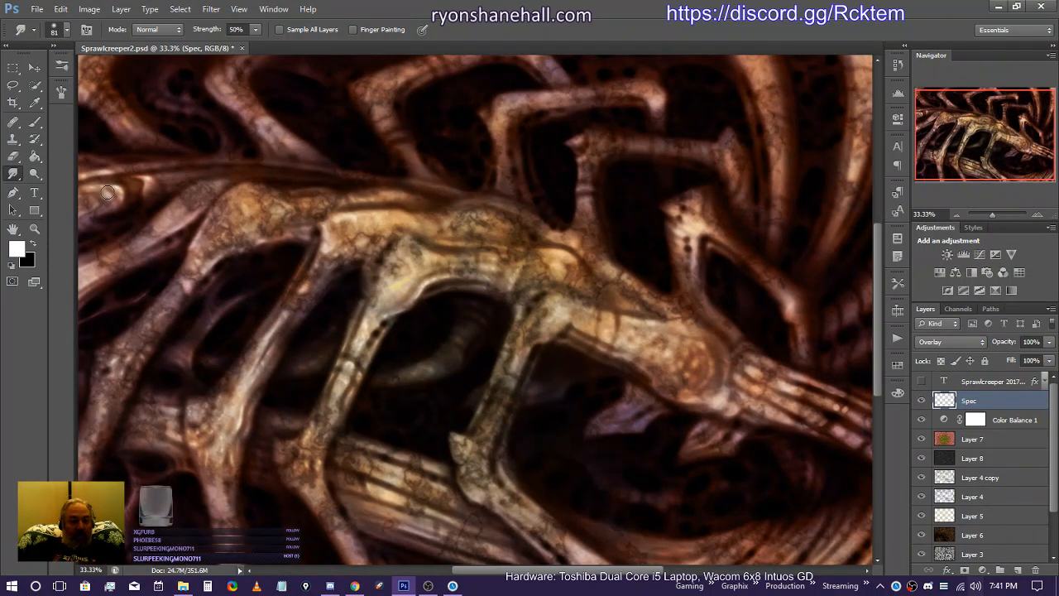
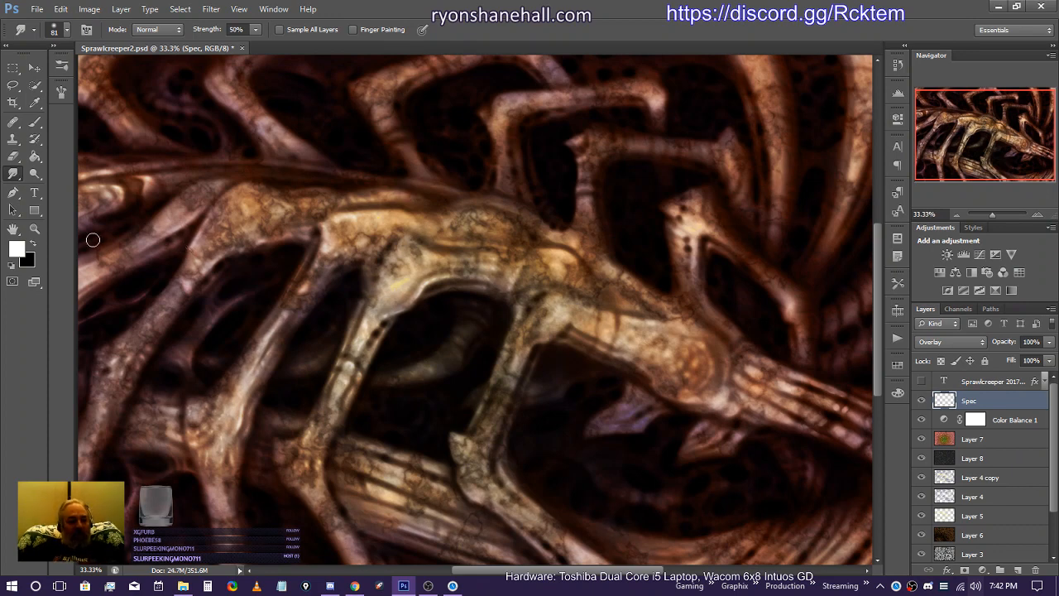
Step: Swap the foreground color to black and show only Layer 2 over the white bg layer
{"action": "left_click", "coordinate": [35, 245]}
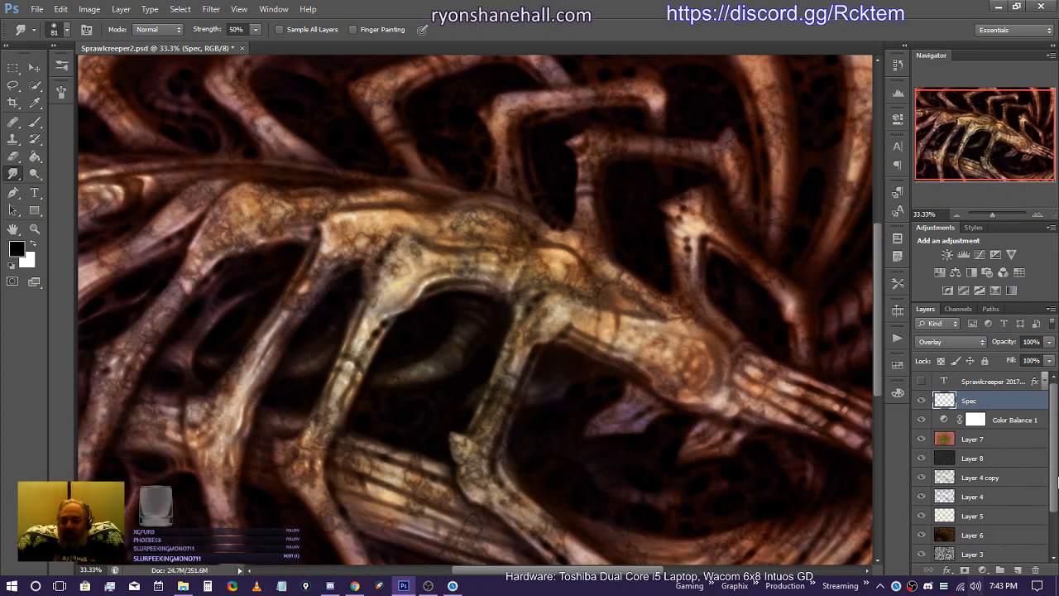
{"action": "left_click_drag", "start_coordinate": [1053, 447], "coordinate": [1057, 505]}
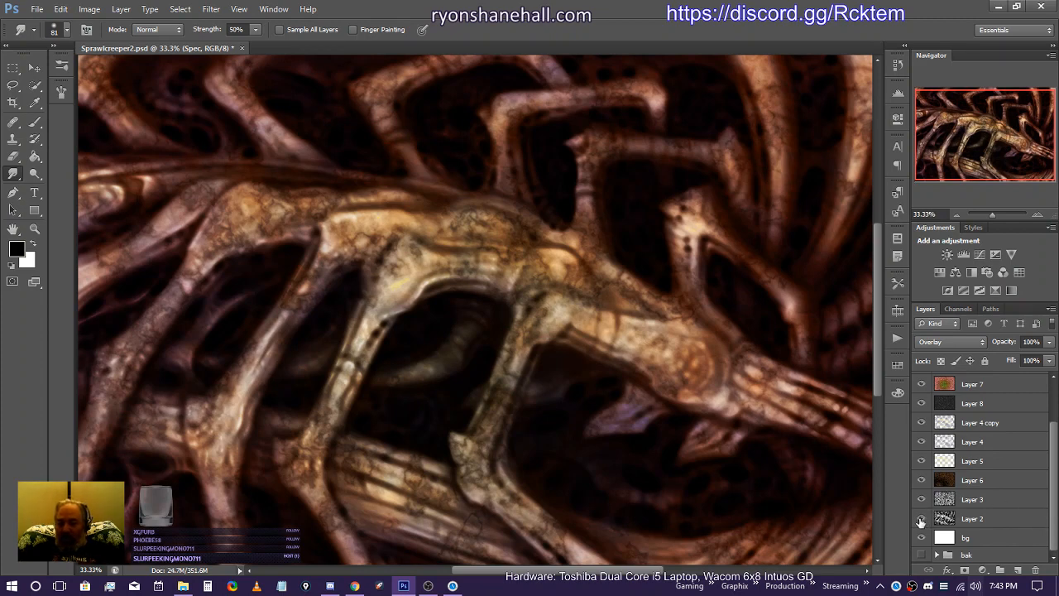
{"action": "right_click", "coordinate": [921, 520]}
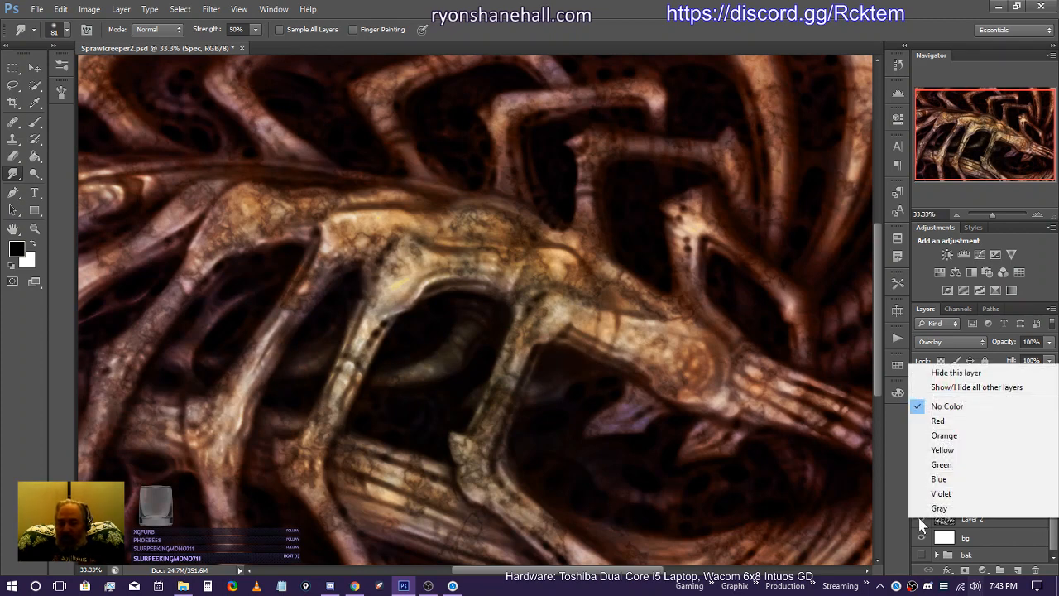
{"action": "left_click", "coordinate": [944, 389]}
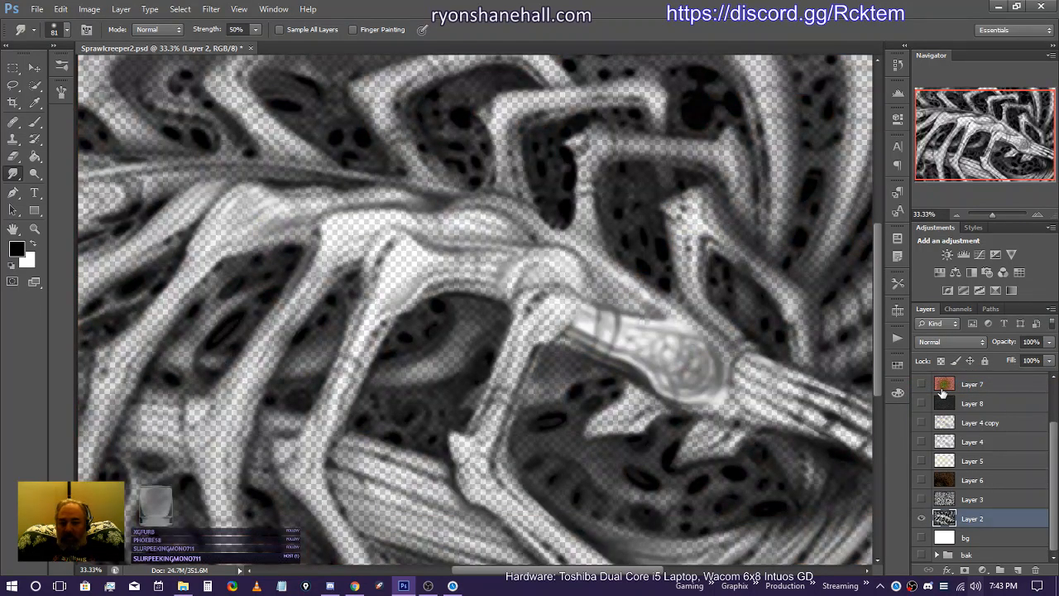
{"action": "left_click", "coordinate": [921, 538]}
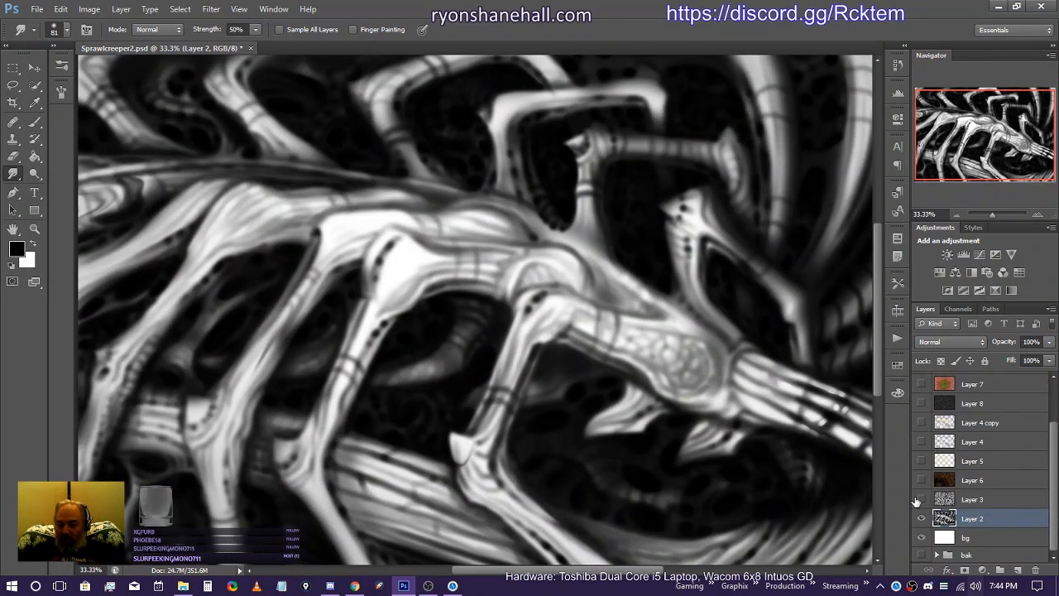
Step: Expand the bak group and hide Layer 2 and the bg layer so the canvas is empty
{"action": "left_click", "coordinate": [921, 424]}
{"action": "left_click", "coordinate": [938, 556]}
{"action": "left_click", "coordinate": [921, 519]}
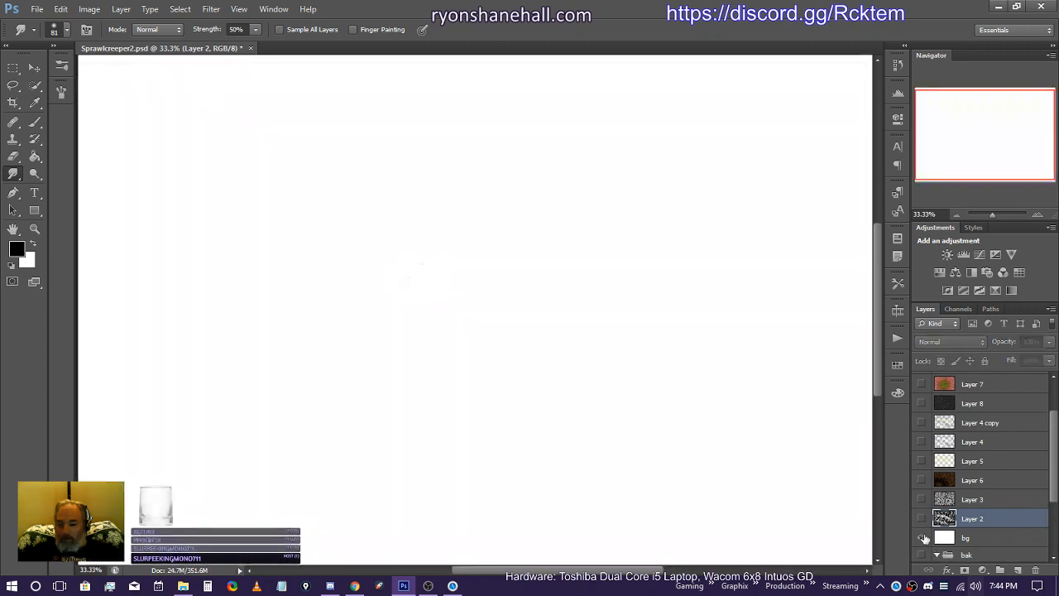
{"action": "left_click", "coordinate": [921, 537]}
{"action": "left_click_drag", "start_coordinate": [1054, 449], "coordinate": [1055, 496]}
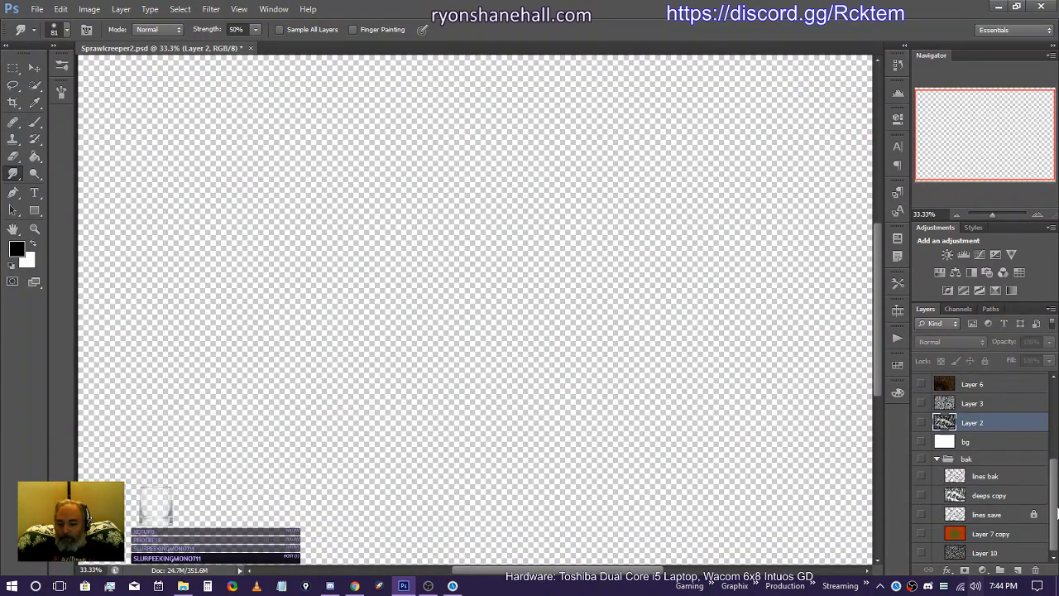
Step: Show the lines bak sketch, preview the Layer 7 copy color over it, and display the Layer 10 texture beneath it
{"action": "left_click", "coordinate": [921, 478]}
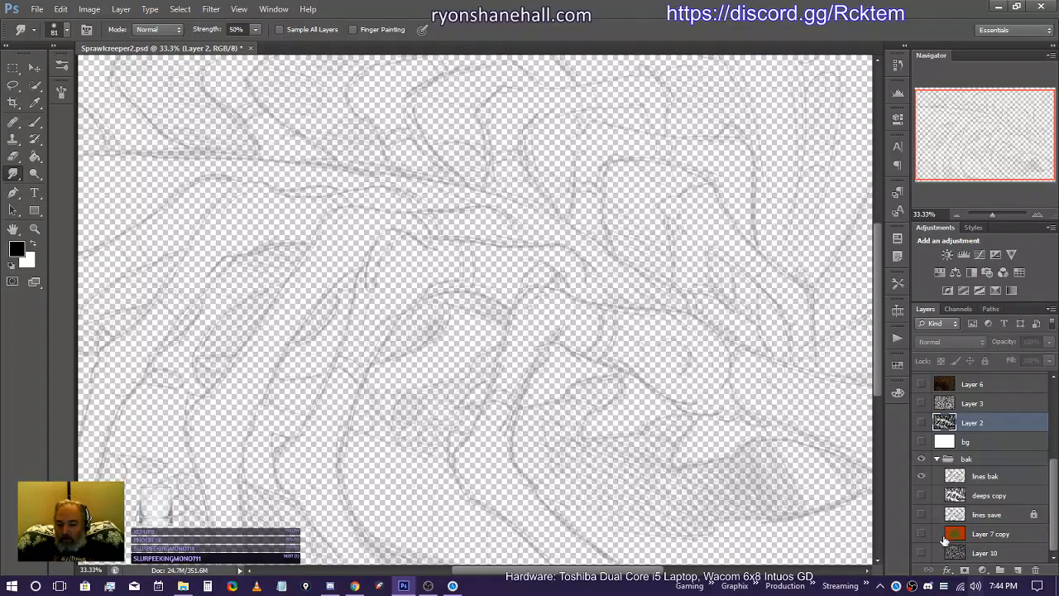
{"action": "left_click", "coordinate": [921, 535]}
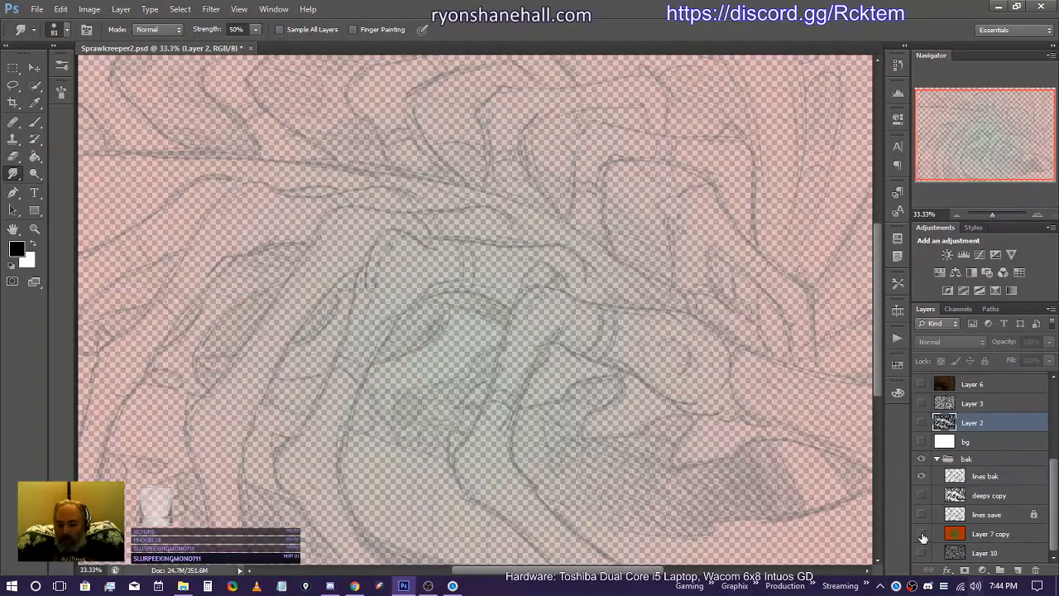
{"action": "left_click", "coordinate": [921, 535]}
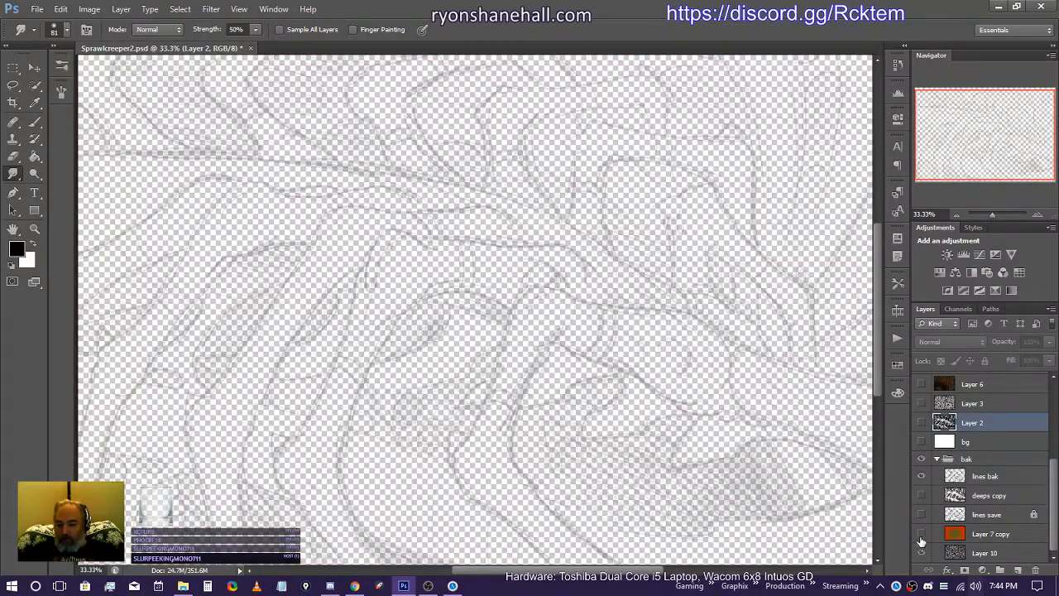
{"action": "left_click", "coordinate": [922, 553]}
{"action": "left_click", "coordinate": [922, 476]}
{"action": "left_click", "coordinate": [921, 475]}
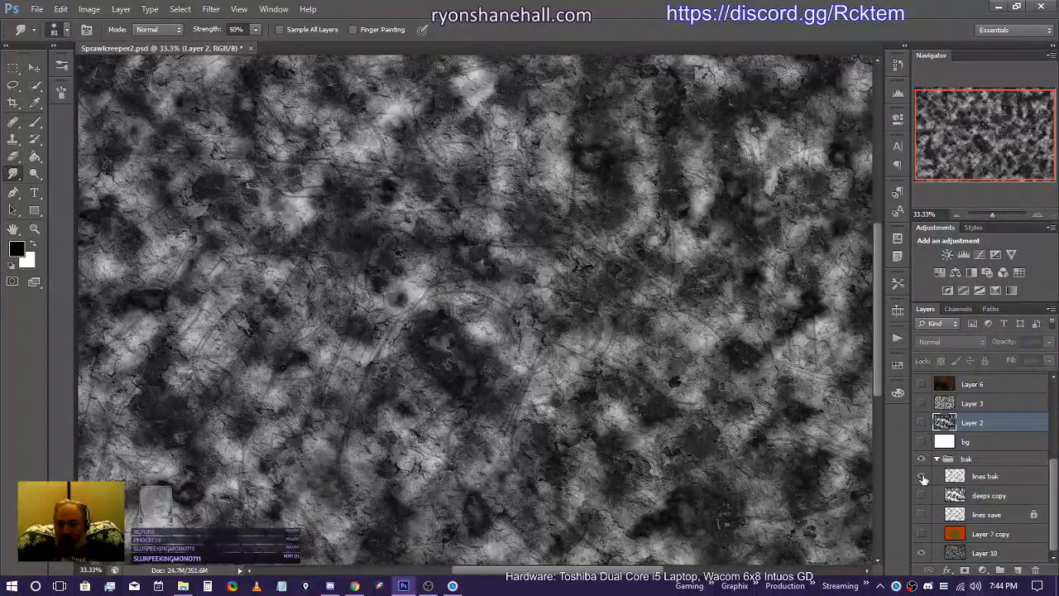
Step: Show the deeps copy, lines save and Layer 7 copy layers to preview the backup version with shading, line art and color
{"action": "left_click", "coordinate": [922, 515]}
{"action": "left_click", "coordinate": [922, 495]}
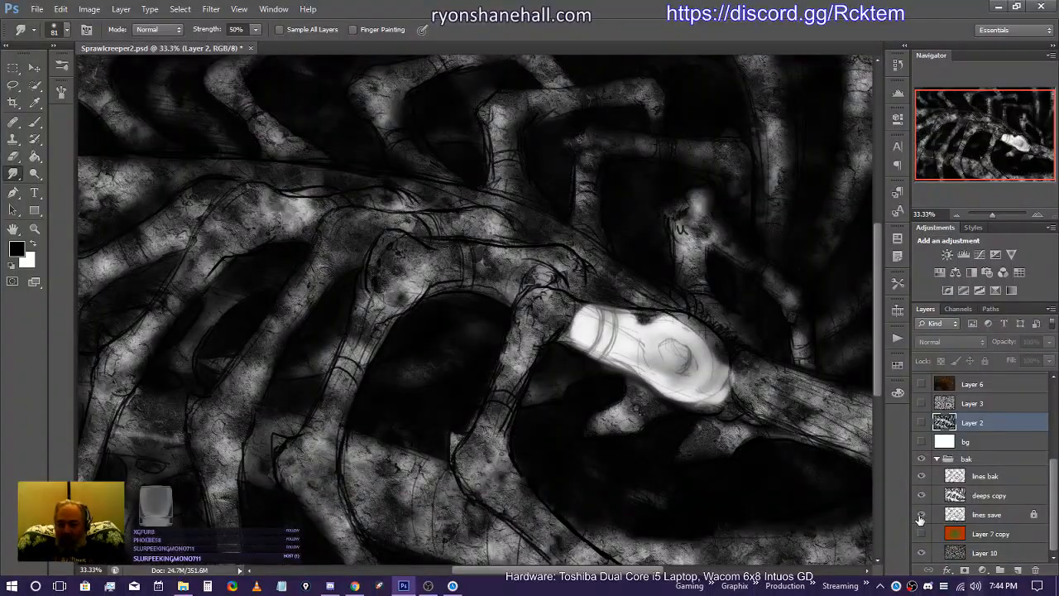
{"action": "left_click", "coordinate": [922, 514]}
{"action": "left_click", "coordinate": [921, 516]}
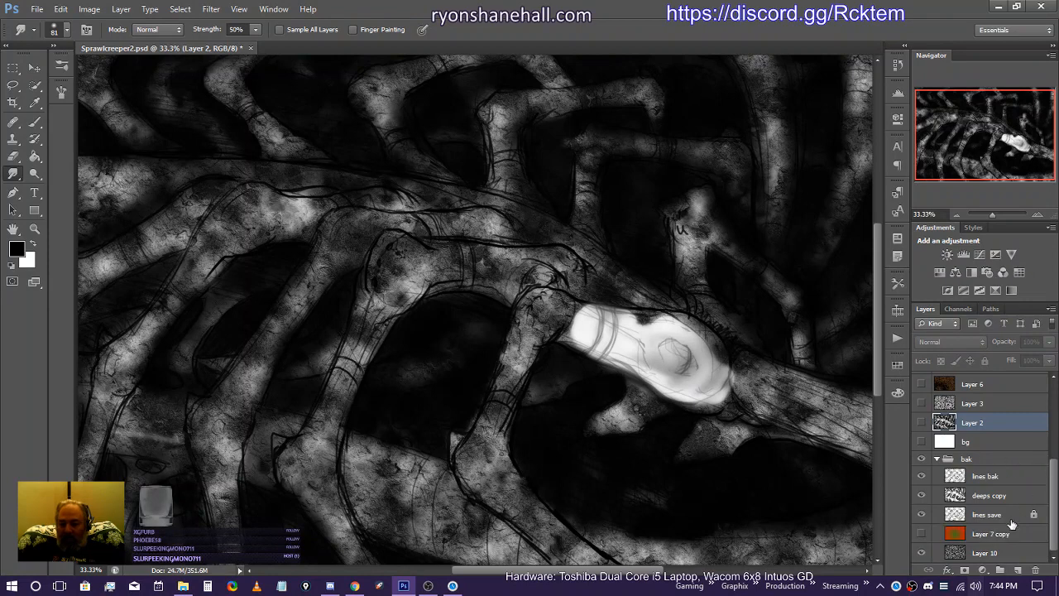
{"action": "left_click", "coordinate": [922, 534]}
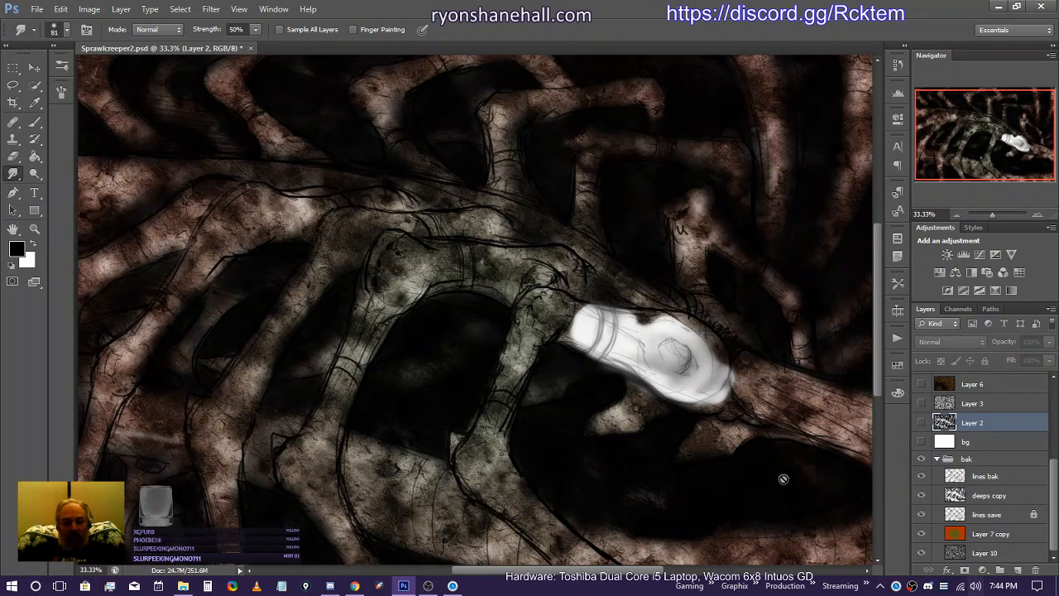
Step: Collapse and hide the bak group, show all layers from bg up to Spec again, and select the Spec layer
{"action": "left_click", "coordinate": [936, 460]}
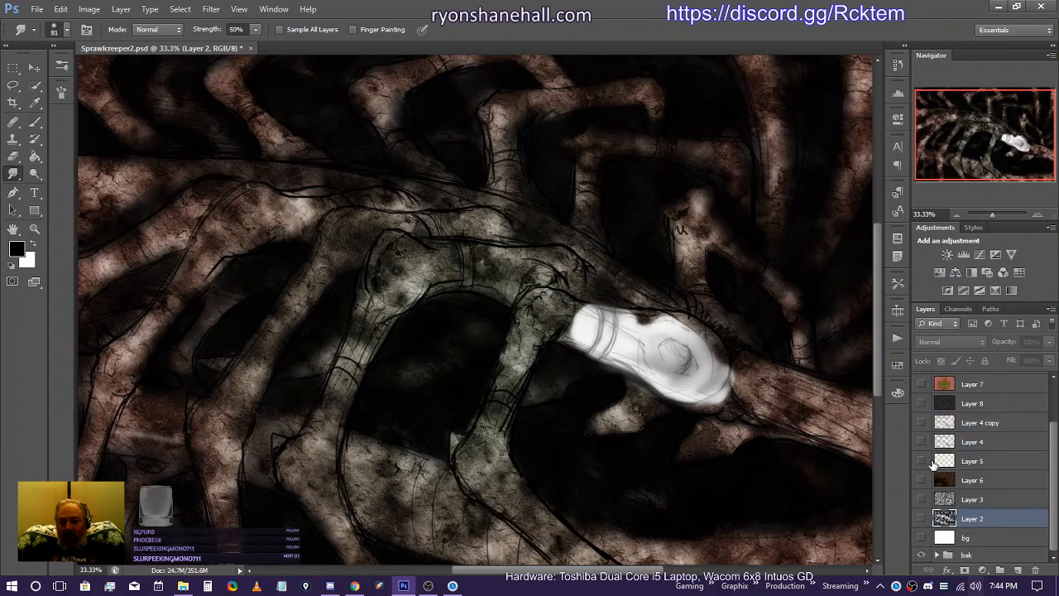
{"action": "left_click", "coordinate": [922, 555]}
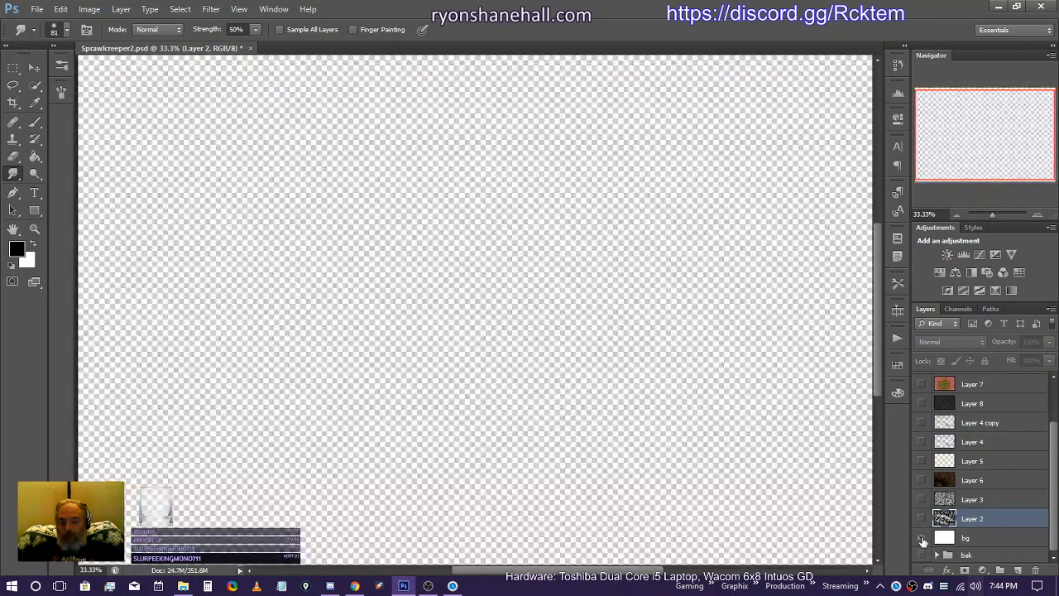
{"action": "left_click_drag", "start_coordinate": [922, 540], "coordinate": [922, 402]}
{"action": "scroll", "coordinate": [942, 460], "scroll_direction": "up", "scroll_amount": 2}
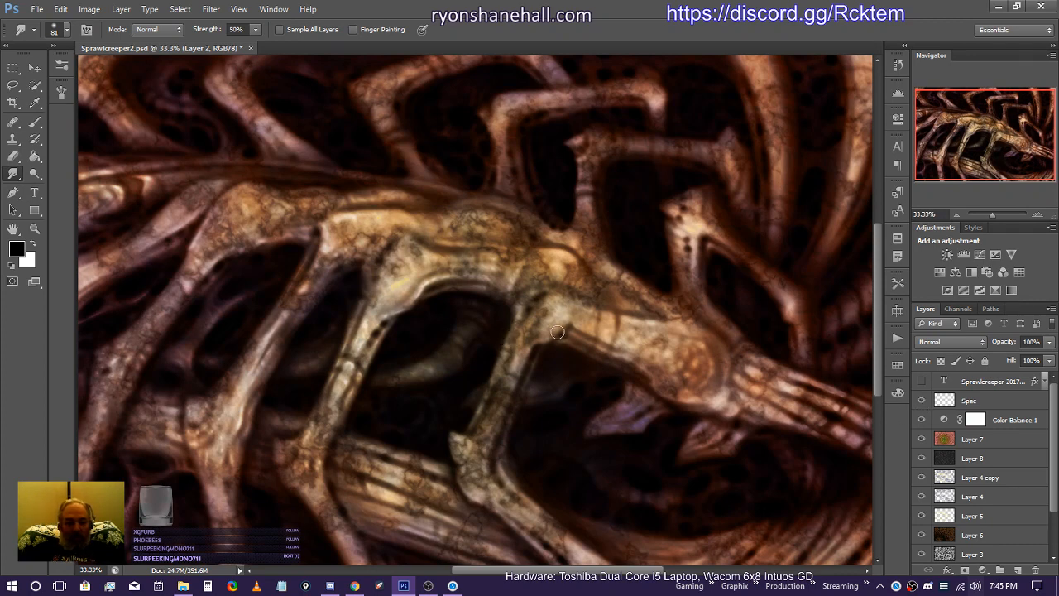
{"action": "left_click", "coordinate": [968, 401]}
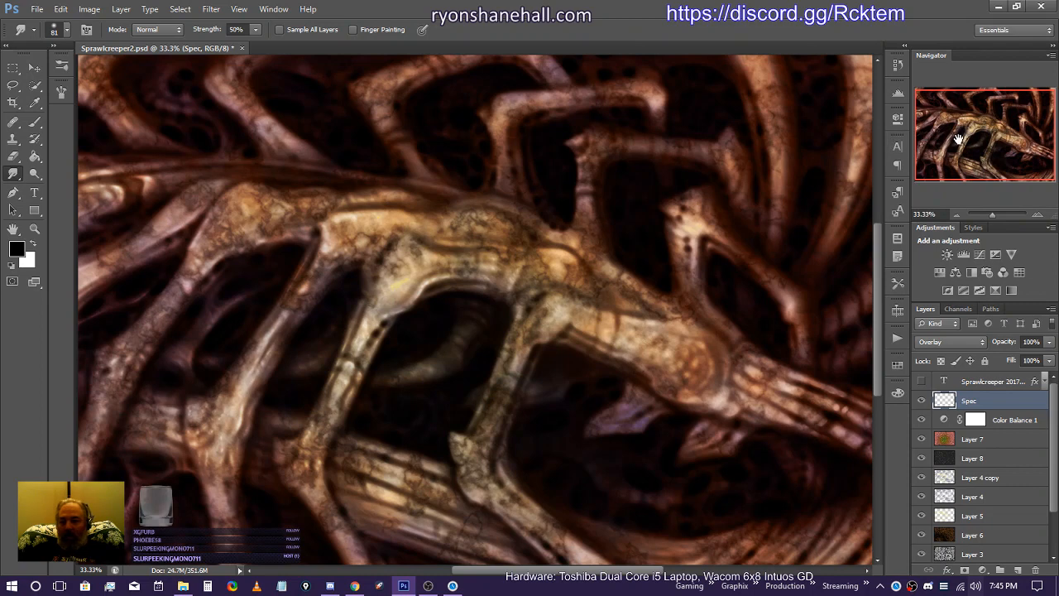
Step: View the whole artwork at 25% and activate the Zoom tool
{"action": "left_click_drag", "start_coordinate": [958, 139], "coordinate": [925, 90]}
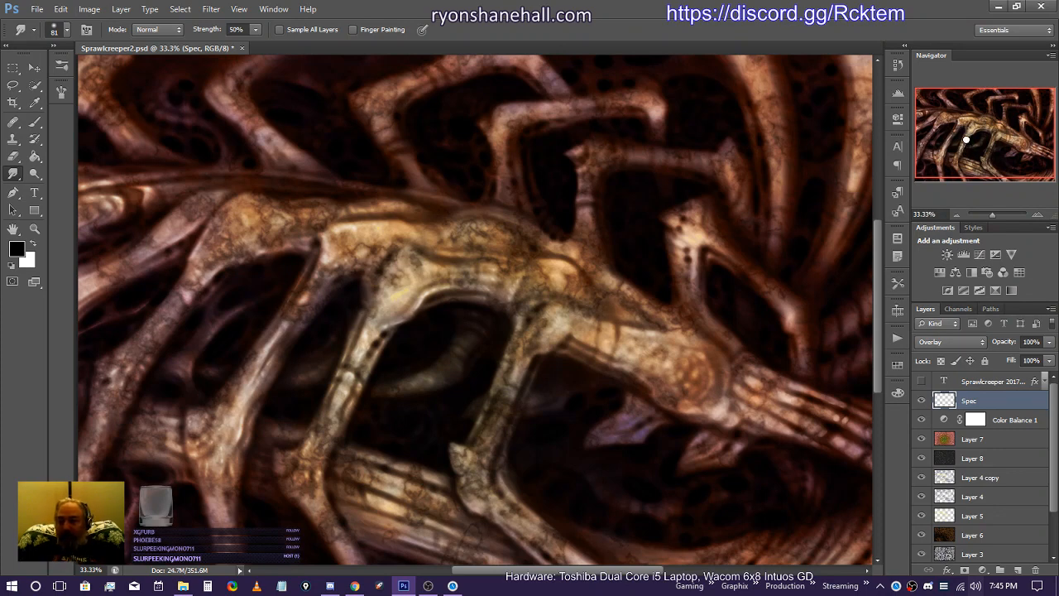
{"action": "left_click_drag", "start_coordinate": [966, 140], "coordinate": [964, 147]}
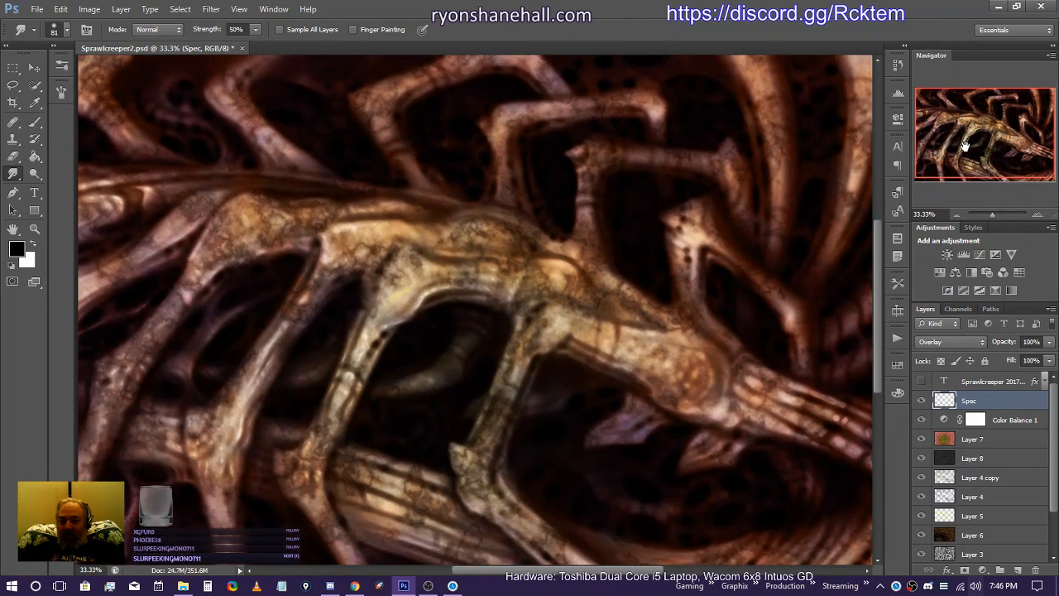
{"action": "left_click", "coordinate": [956, 215]}
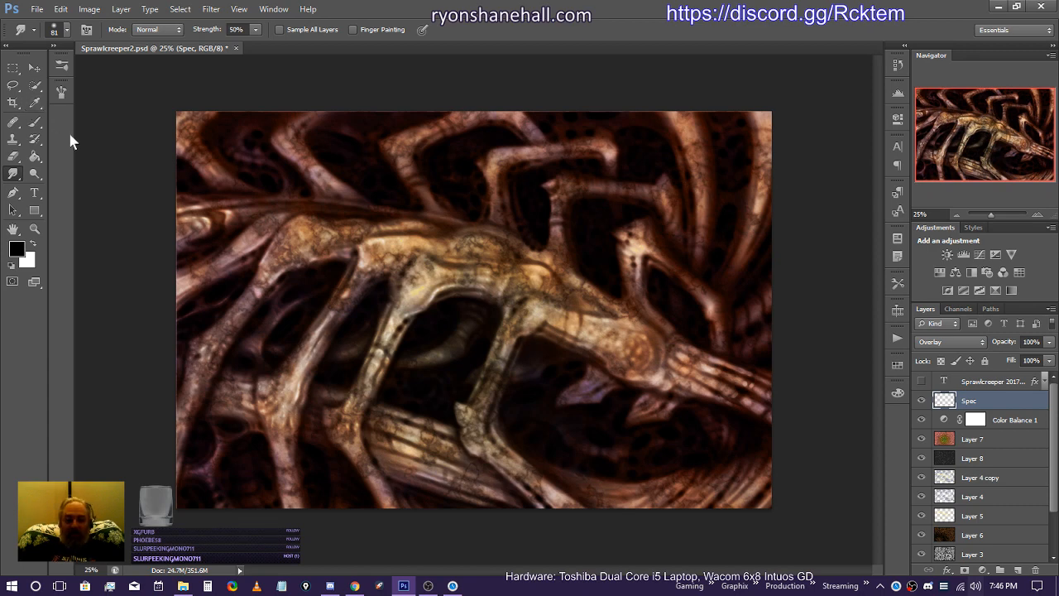
{"action": "left_click", "coordinate": [35, 230]}
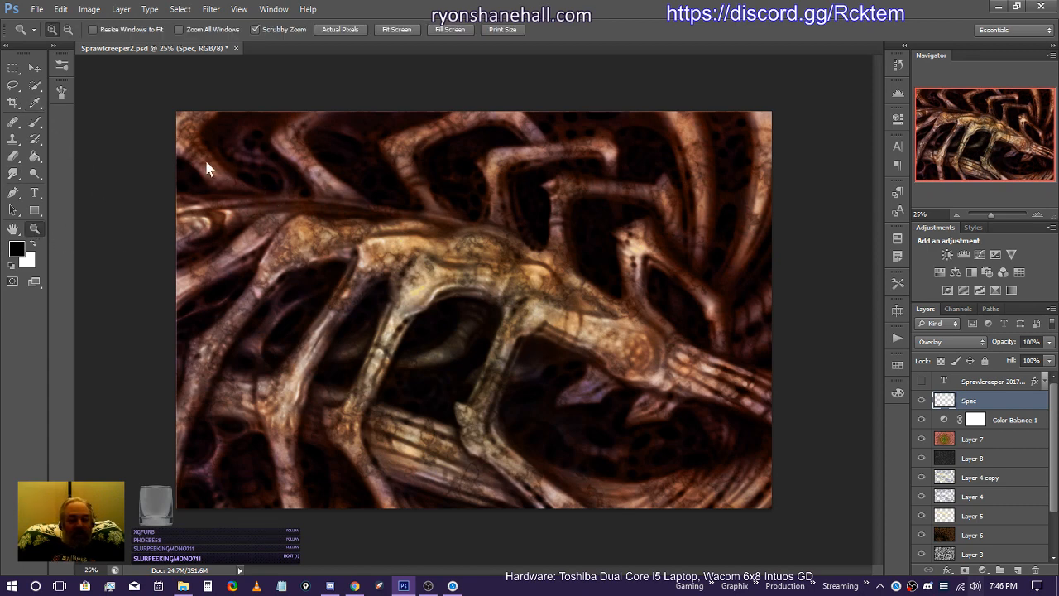
Step: Brush white highlights at 66.67% zoom along the dark spine ridge and onto the tan body segments beneath it on the Spec layer
{"action": "left_click", "coordinate": [244, 192]}
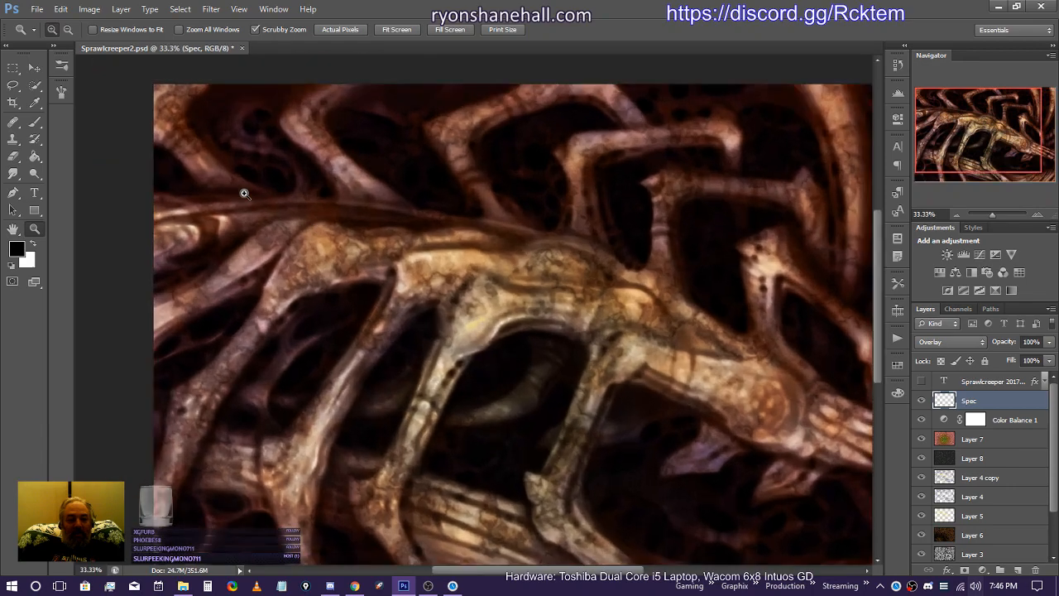
{"action": "left_click", "coordinate": [237, 193]}
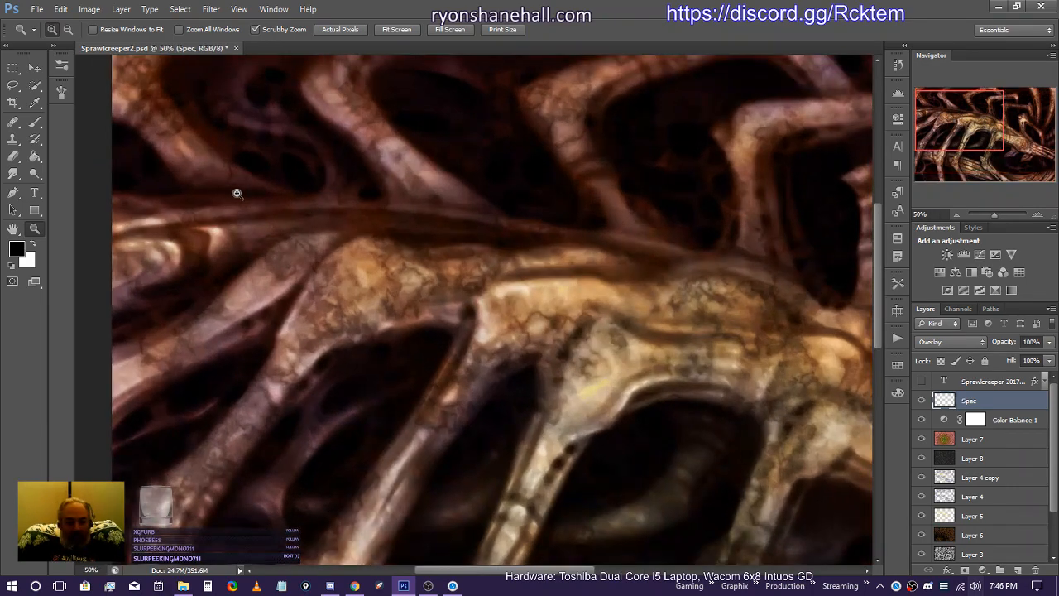
{"action": "left_click", "coordinate": [288, 197]}
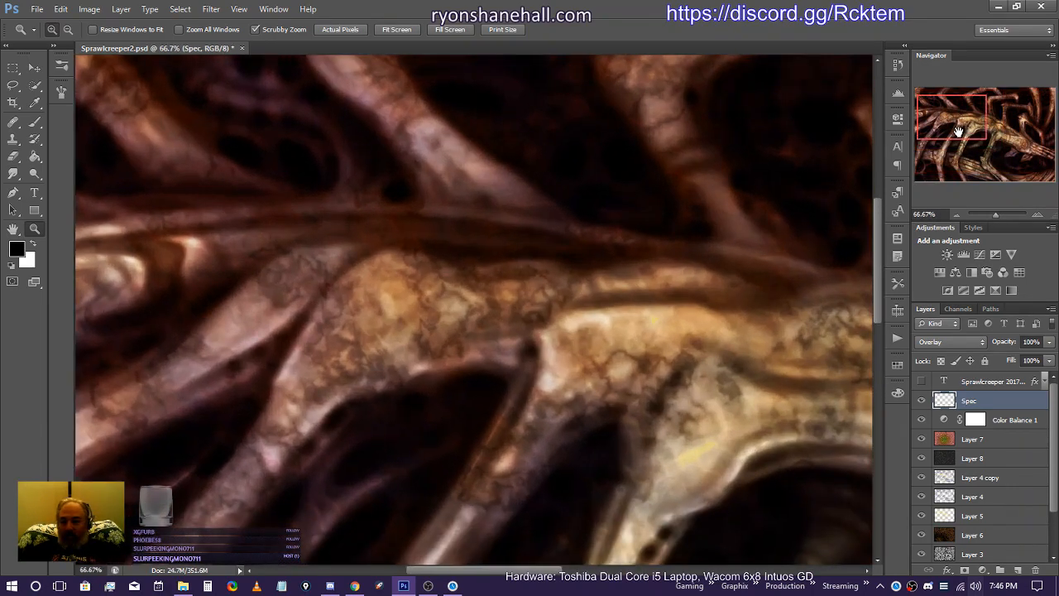
{"action": "left_click_drag", "start_coordinate": [958, 131], "coordinate": [933, 125]}
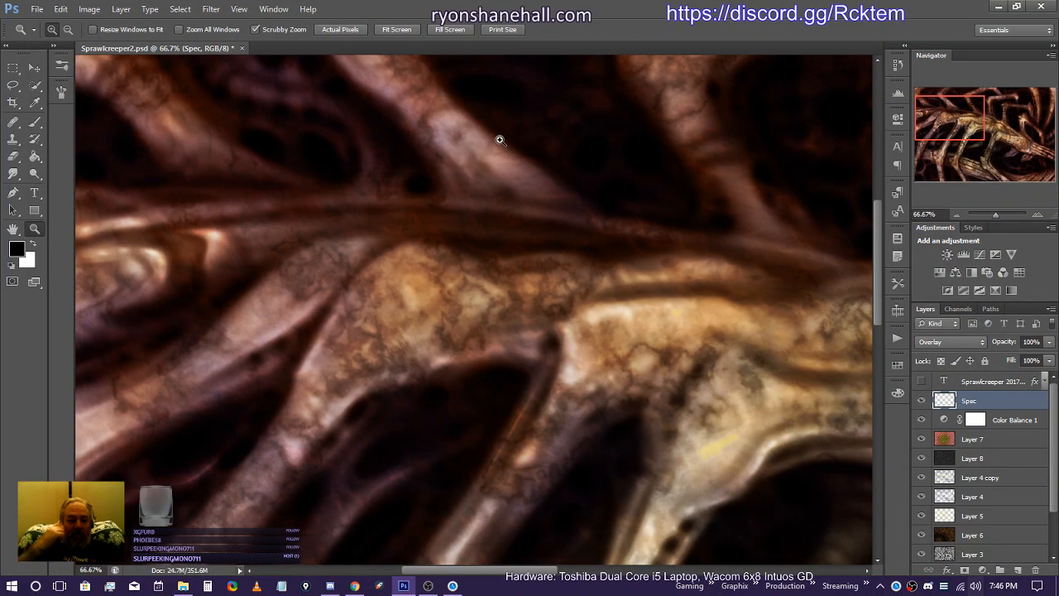
{"action": "left_click", "coordinate": [33, 124]}
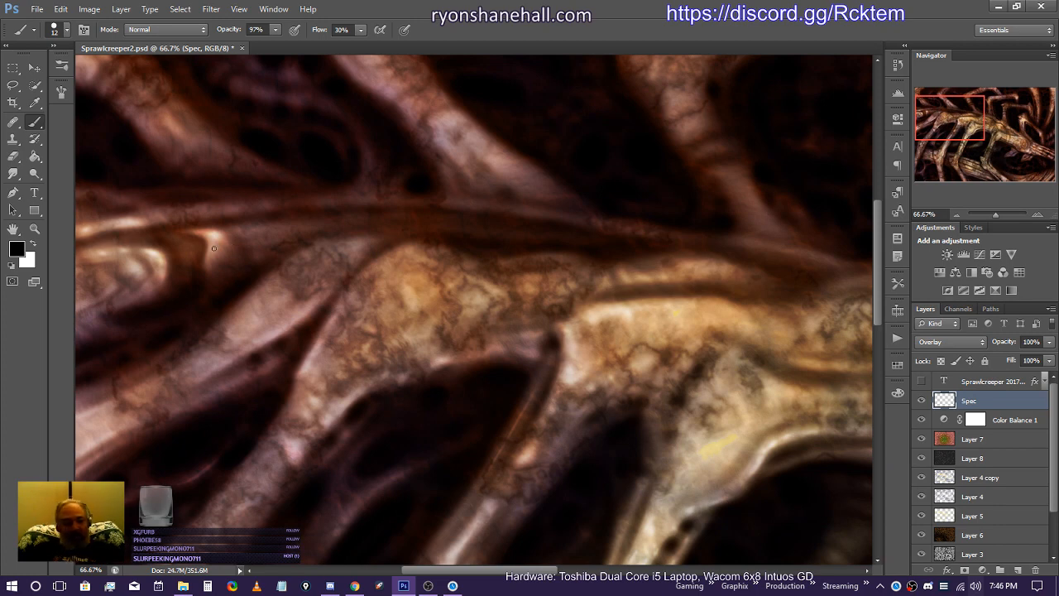
{"action": "left_click", "coordinate": [33, 244]}
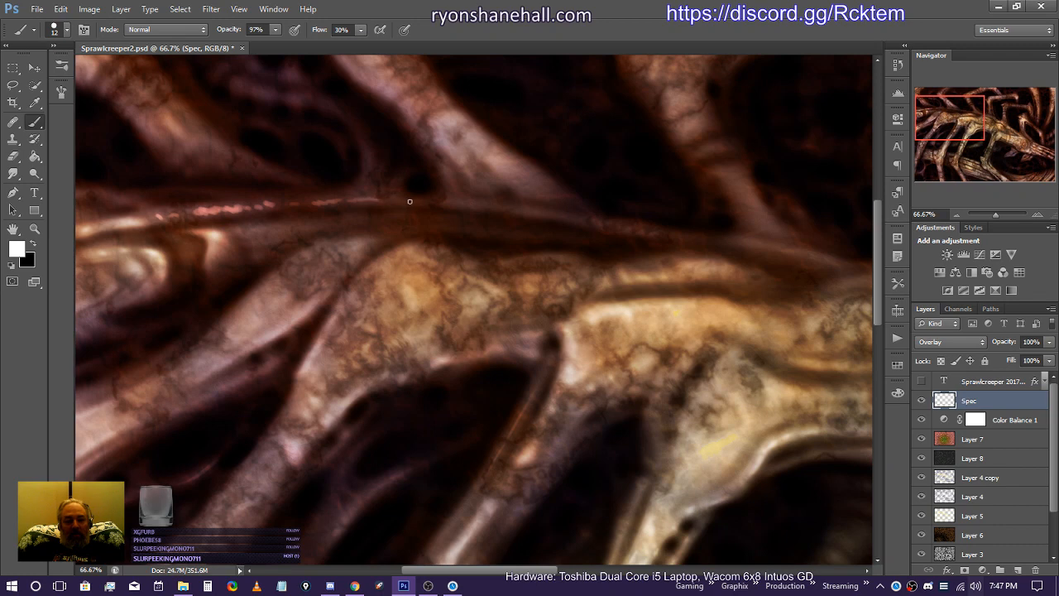
{"action": "left_click_drag", "start_coordinate": [453, 204], "coordinate": [470, 204]}
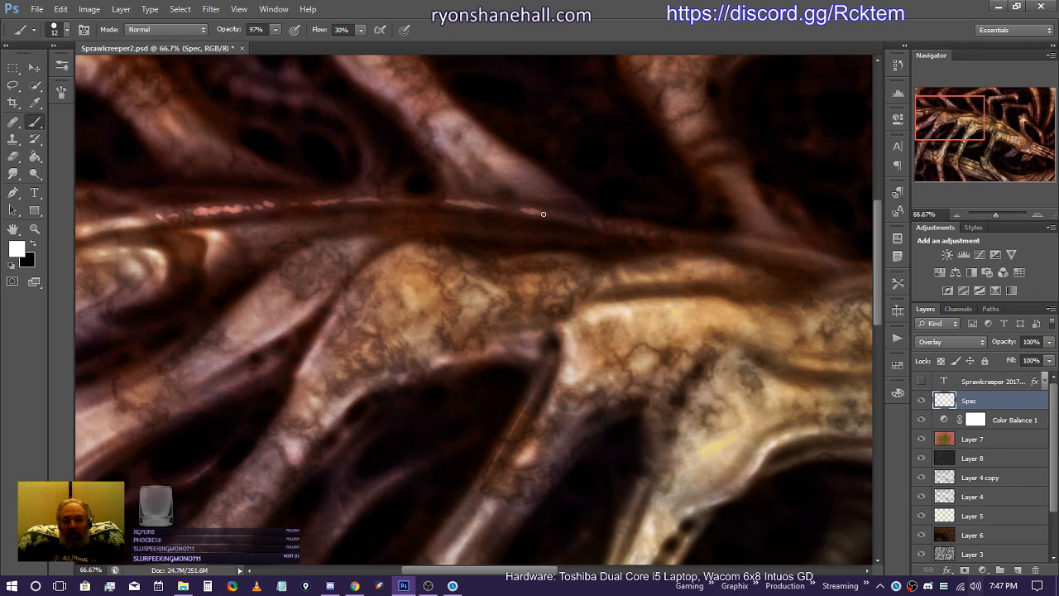
{"action": "mouse_move", "coordinate": [543, 214]}
{"action": "left_mouse_down"}
{"action": "mouse_move", "coordinate": [609, 226]}
{"action": "mouse_move", "coordinate": [586, 219]}
{"action": "mouse_move", "coordinate": [621, 230]}
{"action": "left_mouse_up"}
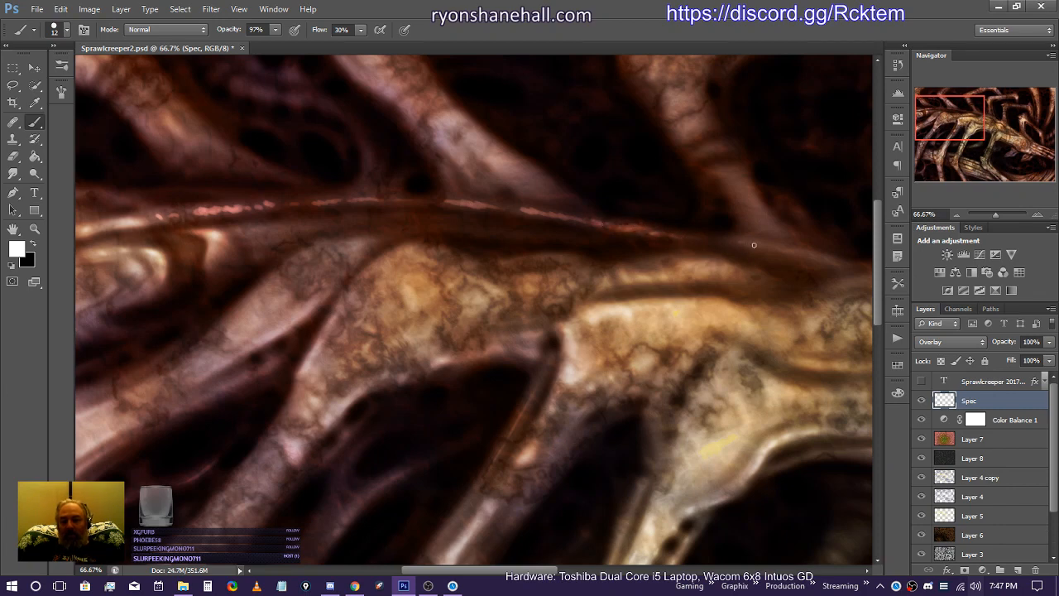
{"action": "left_click_drag", "start_coordinate": [753, 245], "coordinate": [814, 255]}
{"action": "left_click", "coordinate": [725, 270]}
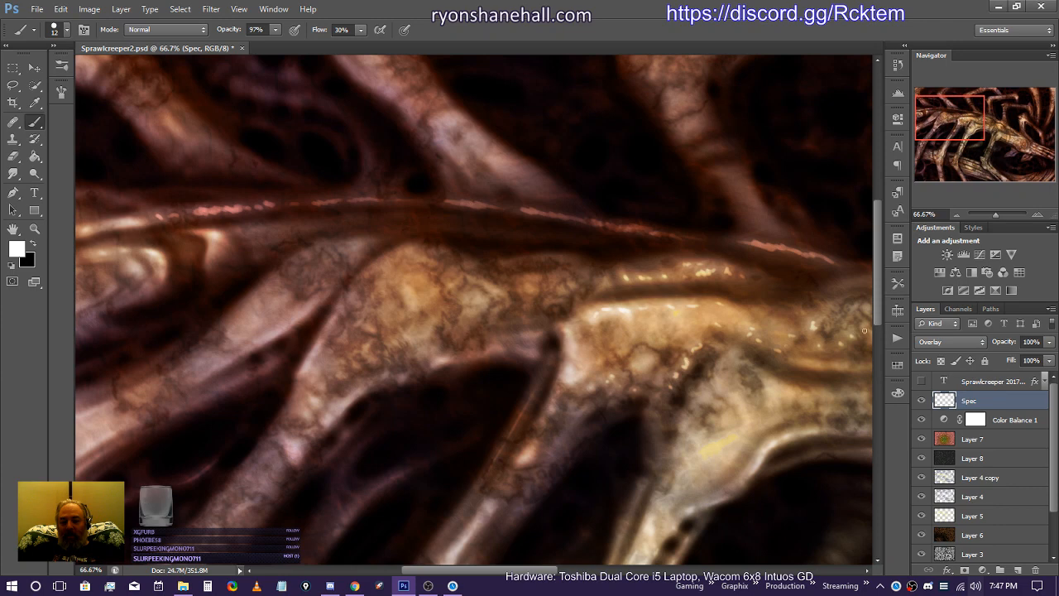
Step: Smudge the white flecks on the central body segments and the raised ridge at 50% strength to blend them
{"action": "left_click_drag", "start_coordinate": [962, 110], "coordinate": [989, 121]}
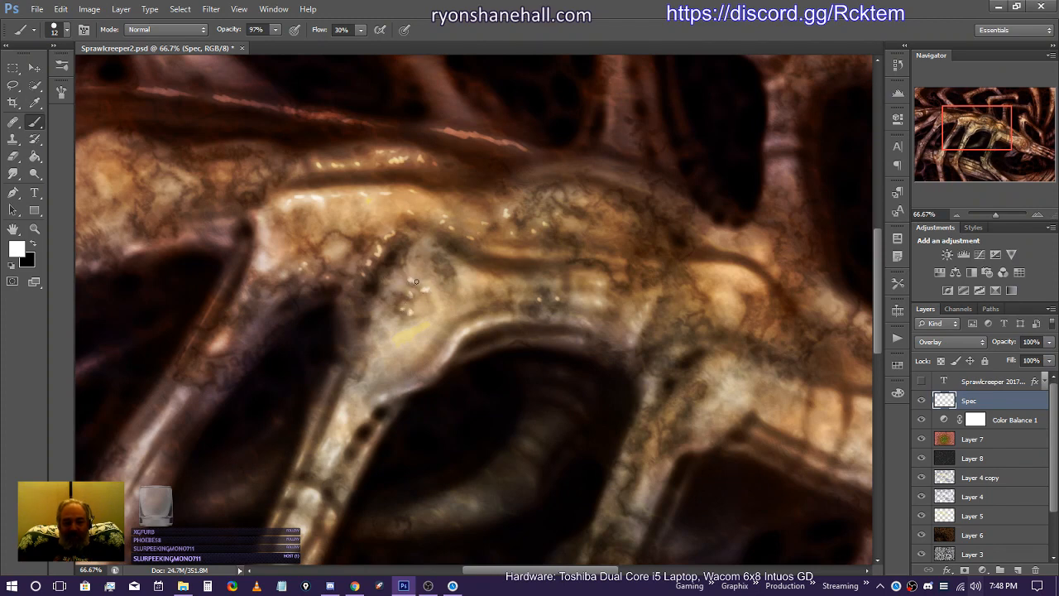
{"action": "left_click", "coordinate": [13, 173]}
{"action": "mouse_move", "coordinate": [423, 297]}
{"action": "left_mouse_down"}
{"action": "mouse_move", "coordinate": [411, 280]}
{"action": "mouse_move", "coordinate": [428, 294]}
{"action": "mouse_move", "coordinate": [394, 292]}
{"action": "mouse_move", "coordinate": [408, 312]}
{"action": "mouse_move", "coordinate": [415, 305]}
{"action": "mouse_move", "coordinate": [404, 306]}
{"action": "left_mouse_up"}
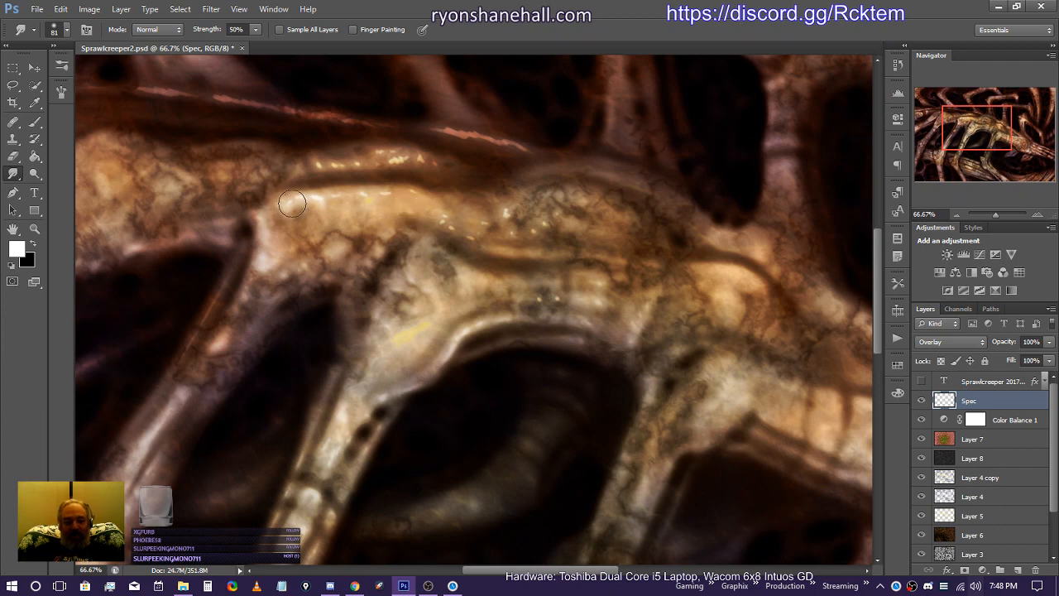
{"action": "mouse_move", "coordinate": [304, 202]}
{"action": "left_mouse_down"}
{"action": "mouse_move", "coordinate": [412, 191]}
{"action": "mouse_move", "coordinate": [402, 200]}
{"action": "mouse_move", "coordinate": [474, 241]}
{"action": "mouse_move", "coordinate": [465, 240]}
{"action": "mouse_move", "coordinate": [506, 215]}
{"action": "mouse_move", "coordinate": [517, 246]}
{"action": "mouse_move", "coordinate": [541, 221]}
{"action": "left_mouse_up"}
{"action": "mouse_move", "coordinate": [543, 295]}
{"action": "left_mouse_down"}
{"action": "mouse_move", "coordinate": [527, 300]}
{"action": "mouse_move", "coordinate": [553, 298]}
{"action": "left_mouse_up"}
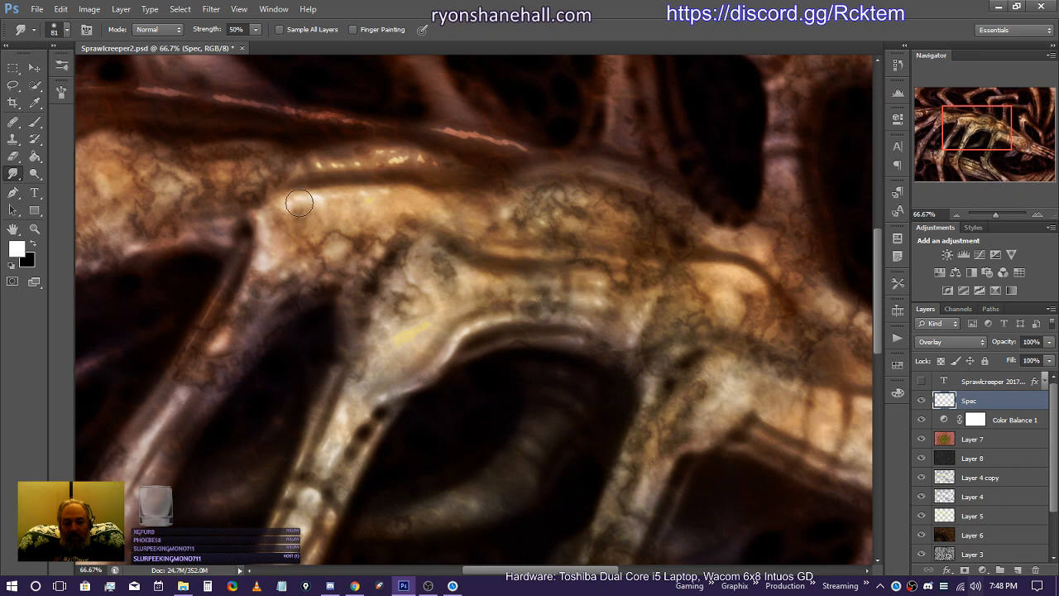
{"action": "mouse_move", "coordinate": [307, 167]}
{"action": "left_mouse_down"}
{"action": "mouse_move", "coordinate": [358, 170]}
{"action": "mouse_move", "coordinate": [369, 166]}
{"action": "mouse_move", "coordinate": [352, 164]}
{"action": "mouse_move", "coordinate": [383, 154]}
{"action": "mouse_move", "coordinate": [440, 170]}
{"action": "left_mouse_up"}
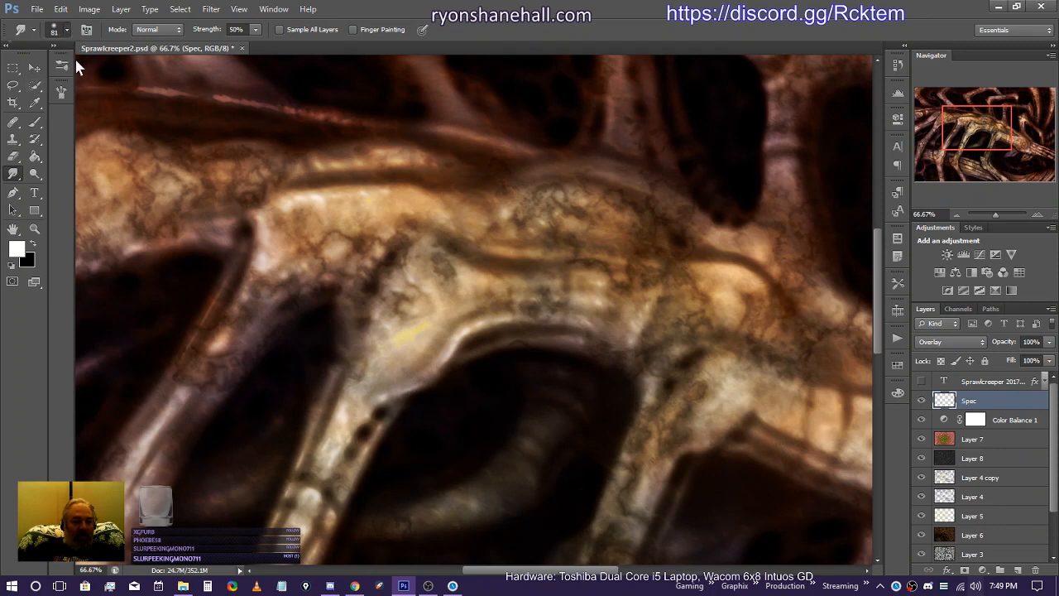
Step: Show the Smudge tool's brush picker and the Brush Presets list to present the available brushes
{"action": "left_click", "coordinate": [67, 31]}
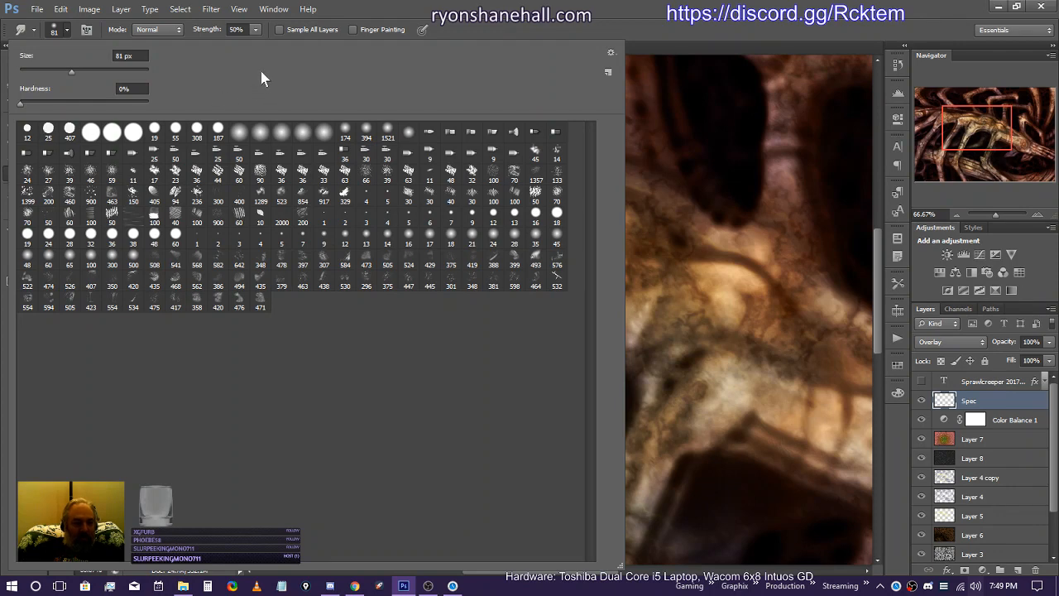
{"action": "left_click", "coordinate": [62, 33]}
{"action": "left_click", "coordinate": [61, 65]}
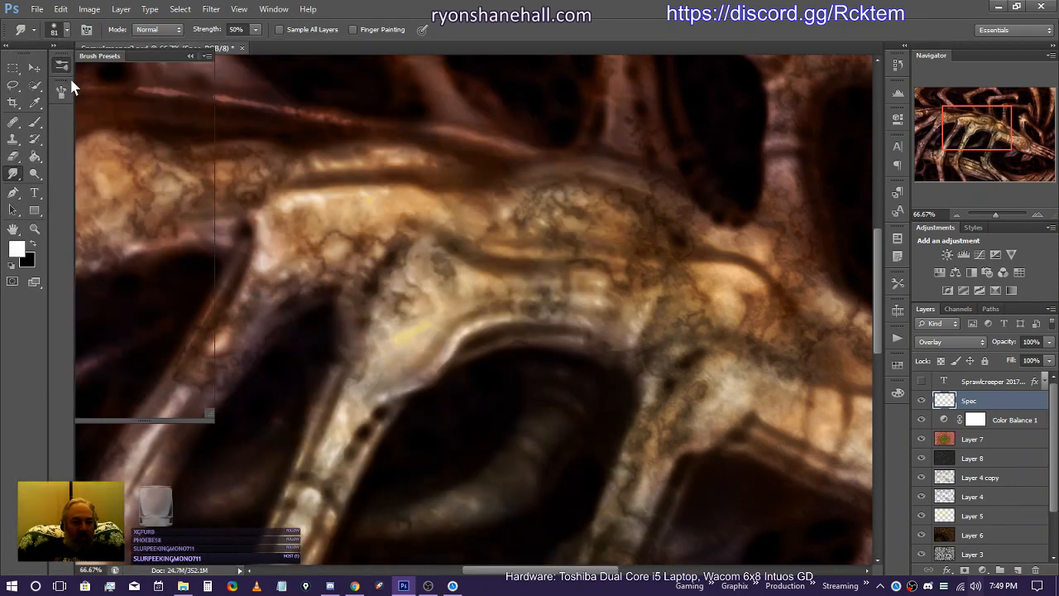
{"action": "mouse_move", "coordinate": [209, 119]}
{"action": "left_mouse_down"}
{"action": "mouse_move", "coordinate": [208, 391]}
{"action": "mouse_move", "coordinate": [204, 273]}
{"action": "mouse_move", "coordinate": [220, 160]}
{"action": "mouse_move", "coordinate": [207, 118]}
{"action": "left_mouse_up"}
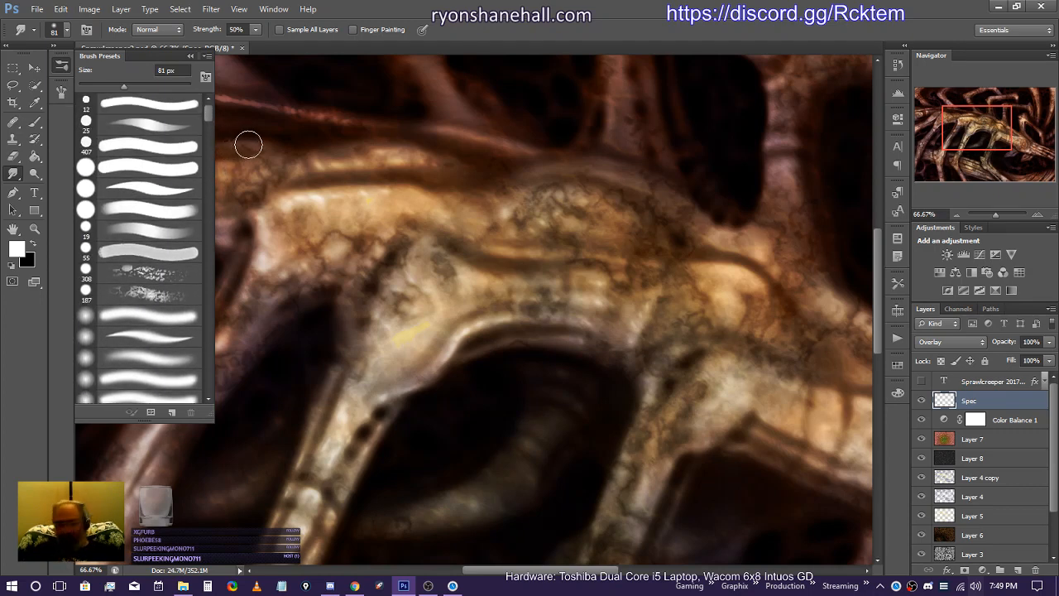
{"action": "left_click", "coordinate": [61, 69]}
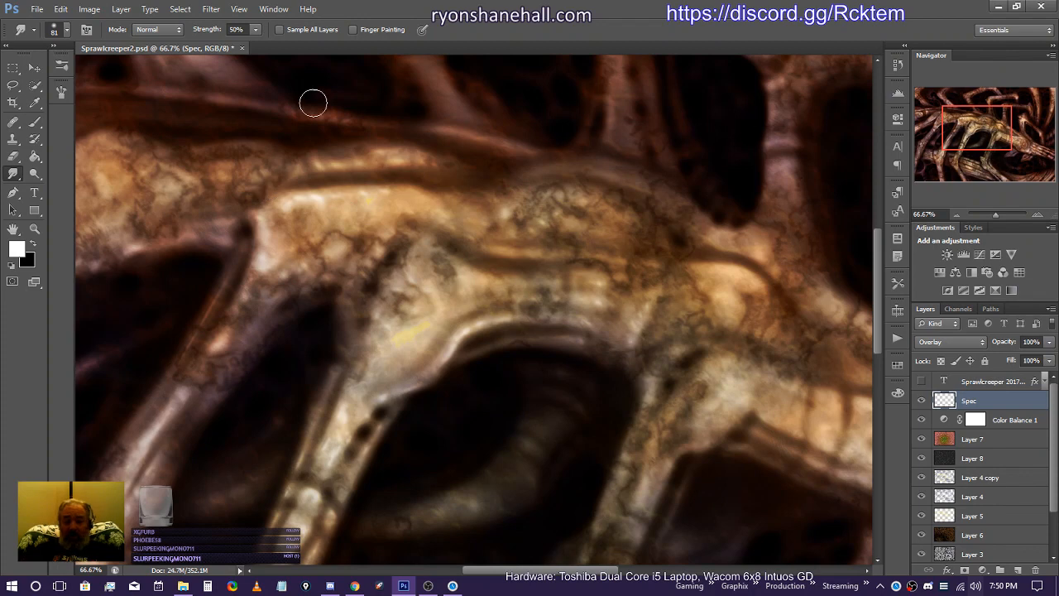
Step: Paint white flecks on the upper-left body segment and adjoining raised ridge, and soften them with the Smudge tool
{"action": "left_click", "coordinate": [34, 123]}
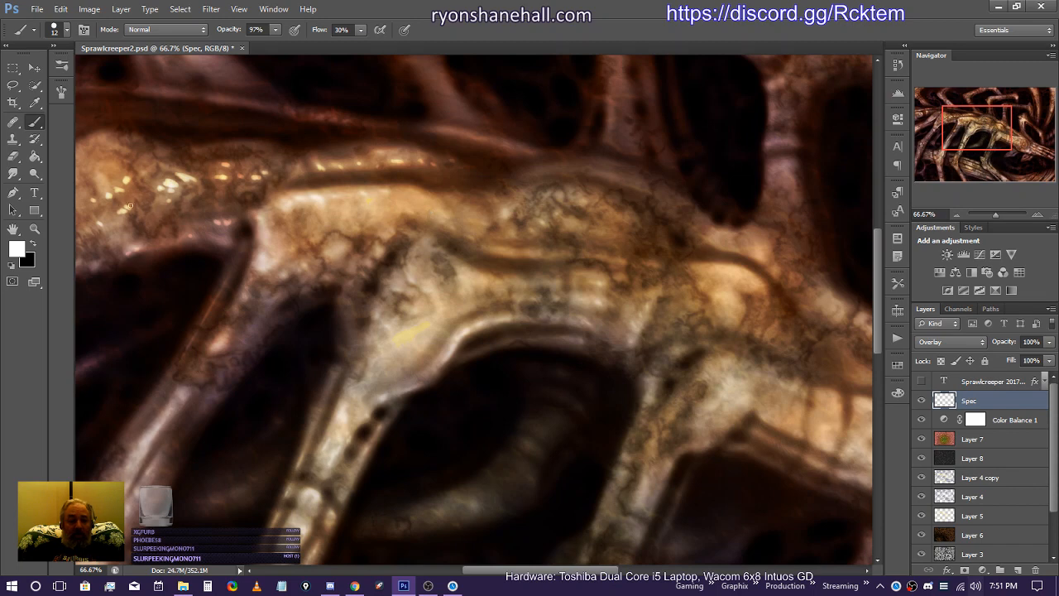
{"action": "left_click", "coordinate": [13, 173]}
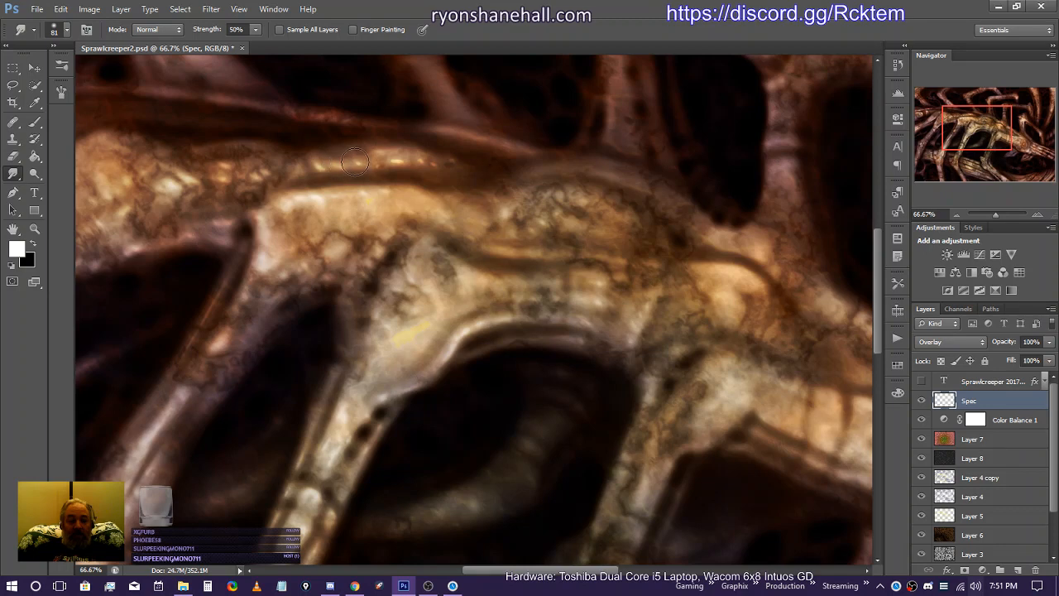
{"action": "left_click_drag", "start_coordinate": [355, 161], "coordinate": [424, 163]}
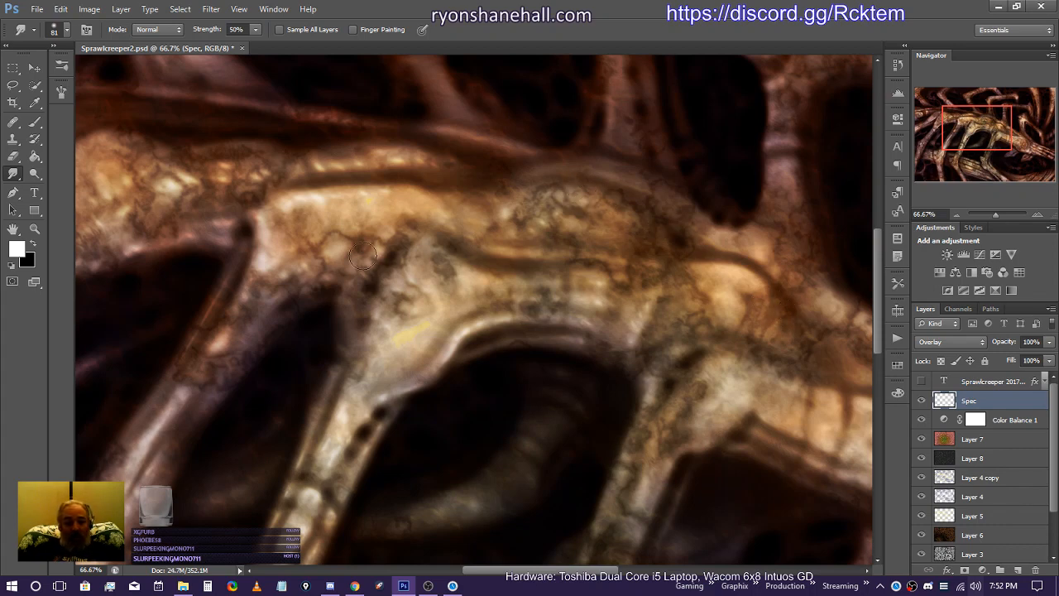
Step: Paint white highlights along the top of the body hump, the rib joints and the ribs rising behind it
{"action": "left_click", "coordinate": [37, 123]}
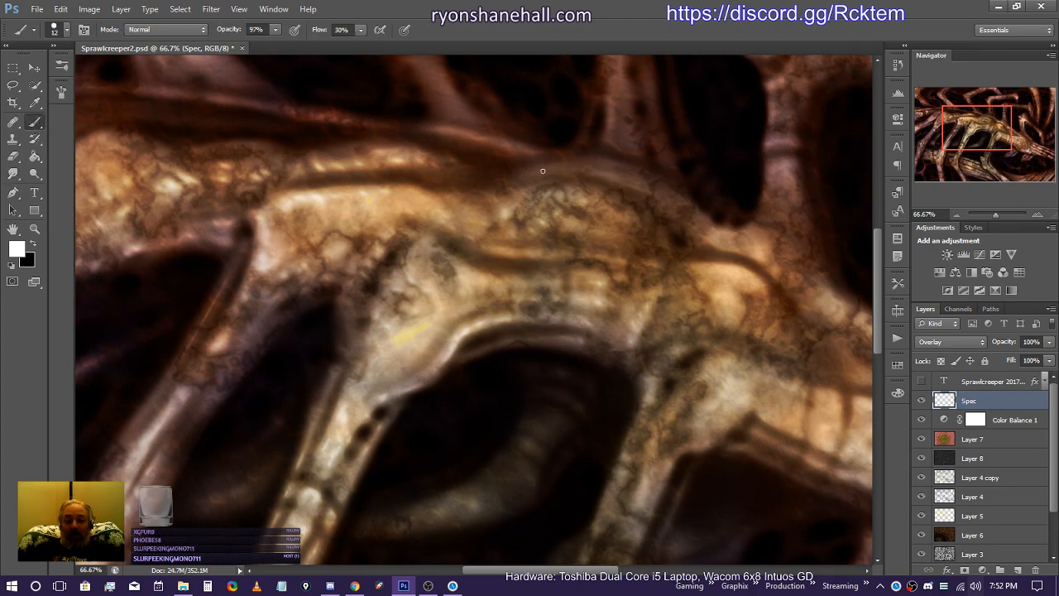
{"action": "left_click_drag", "start_coordinate": [572, 168], "coordinate": [647, 192]}
{"action": "mouse_move", "coordinate": [713, 241]}
{"action": "left_mouse_down"}
{"action": "mouse_move", "coordinate": [763, 254]}
{"action": "mouse_move", "coordinate": [796, 279]}
{"action": "mouse_move", "coordinate": [777, 271]}
{"action": "mouse_move", "coordinate": [798, 308]}
{"action": "mouse_move", "coordinate": [821, 312]}
{"action": "mouse_move", "coordinate": [821, 301]}
{"action": "mouse_move", "coordinate": [829, 297]}
{"action": "left_mouse_up"}
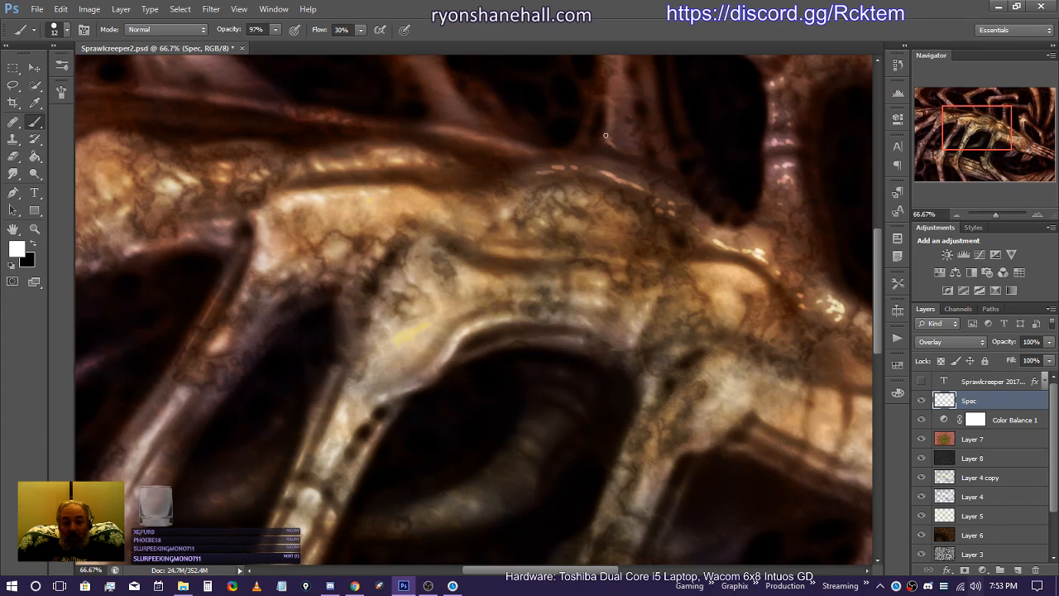
{"action": "left_click_drag", "start_coordinate": [606, 135], "coordinate": [606, 100]}
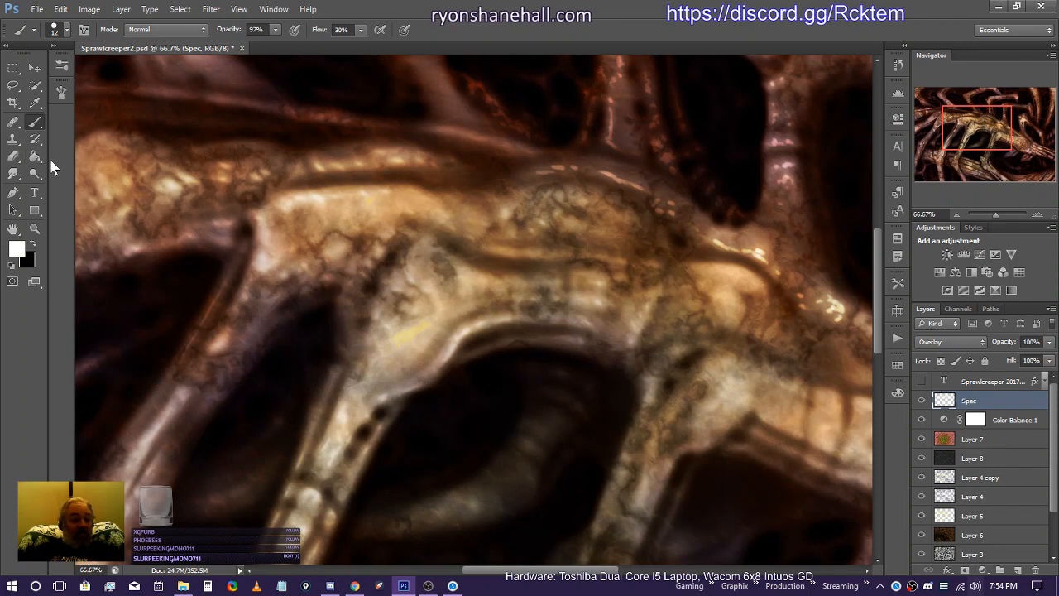
Step: Smudge the new highlights on the upper ribs, the hump and the joint at the body's right edge
{"action": "left_click", "coordinate": [13, 175]}
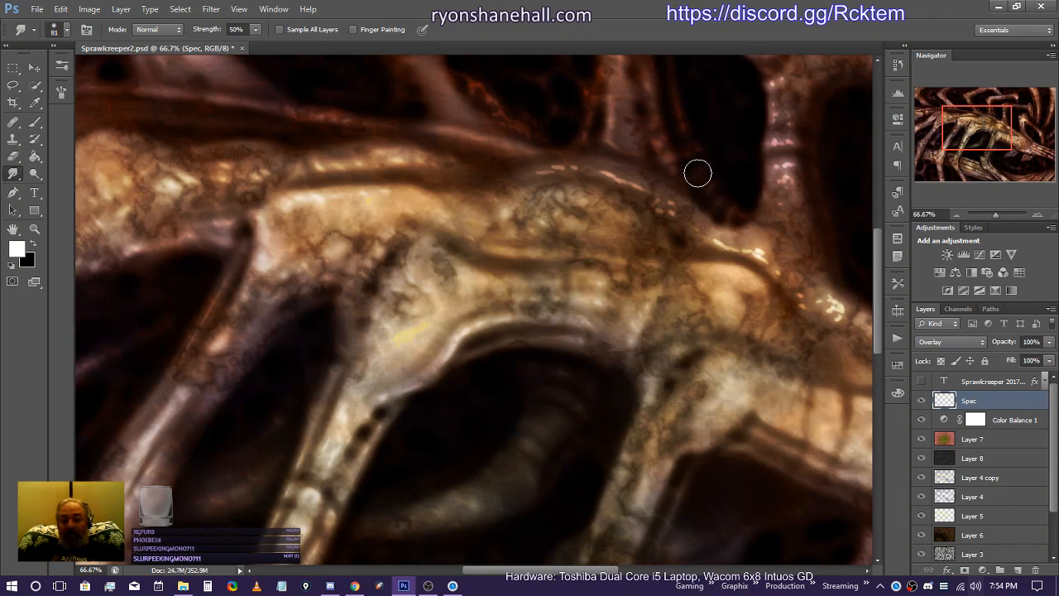
{"action": "left_click_drag", "start_coordinate": [692, 153], "coordinate": [669, 67]}
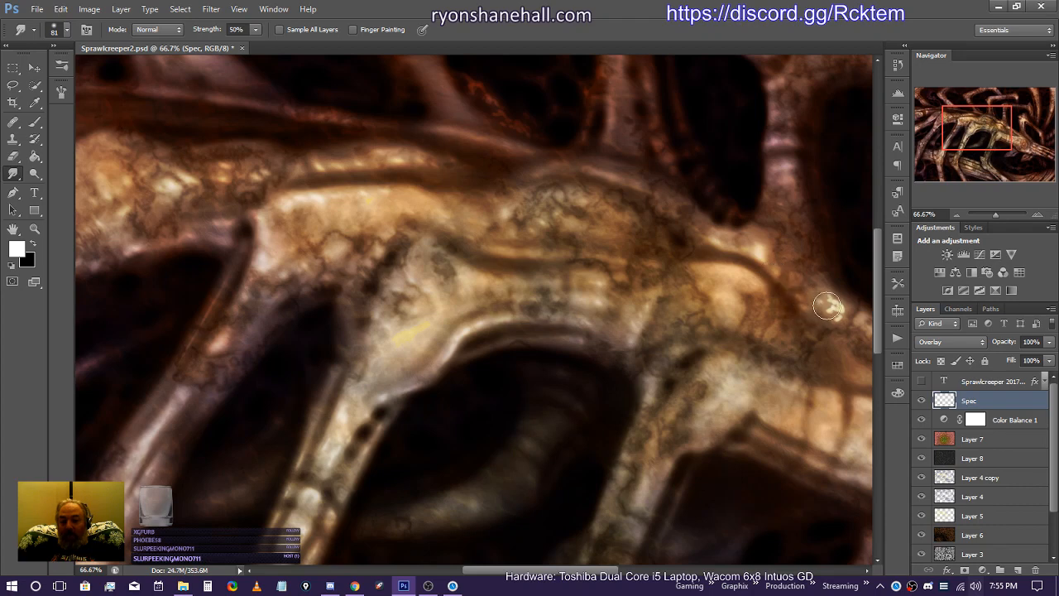
{"action": "mouse_move", "coordinate": [819, 303]}
{"action": "left_mouse_down"}
{"action": "mouse_move", "coordinate": [849, 303]}
{"action": "mouse_move", "coordinate": [836, 317]}
{"action": "mouse_move", "coordinate": [827, 304]}
{"action": "mouse_move", "coordinate": [836, 310]}
{"action": "left_mouse_up"}
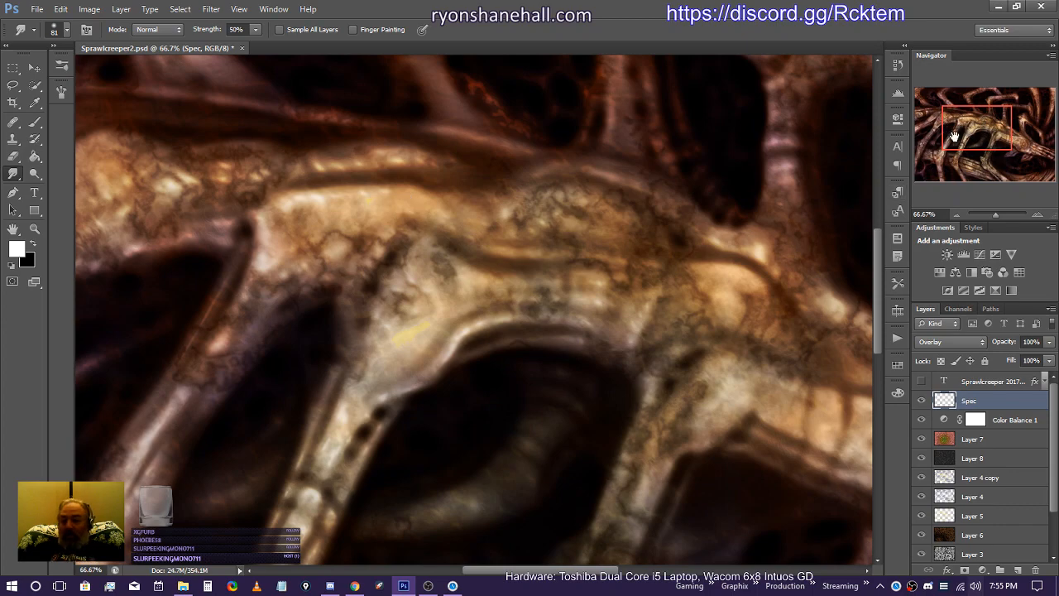
Step: Paint white highlights around the front leg's joint beneath the body and down both edges of the leg
{"action": "mouse_move", "coordinate": [965, 129]}
{"action": "left_mouse_down"}
{"action": "mouse_move", "coordinate": [973, 148]}
{"action": "mouse_move", "coordinate": [992, 135]}
{"action": "left_mouse_up"}
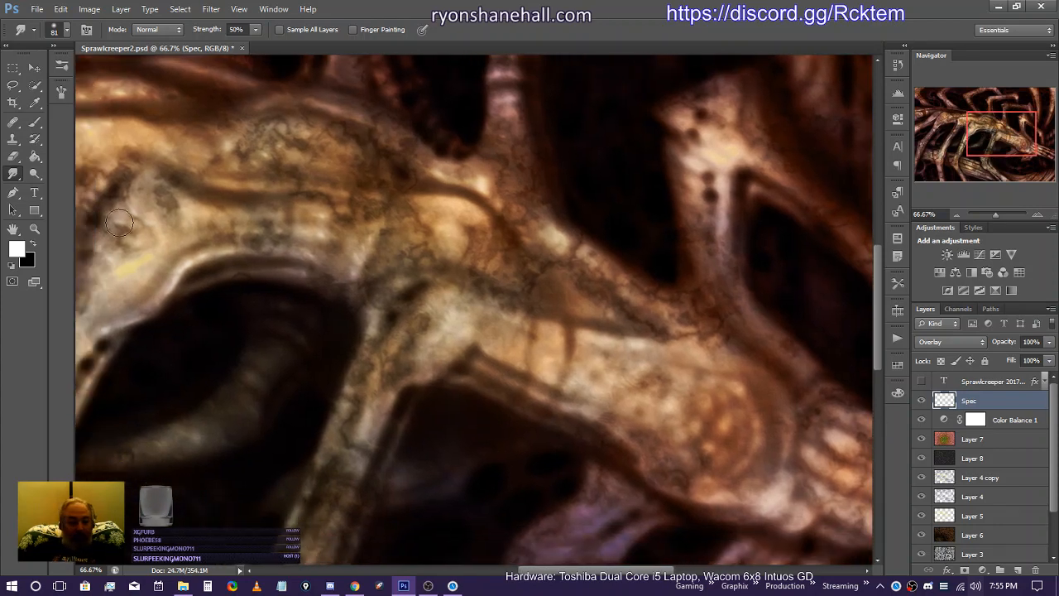
{"action": "left_click", "coordinate": [35, 121]}
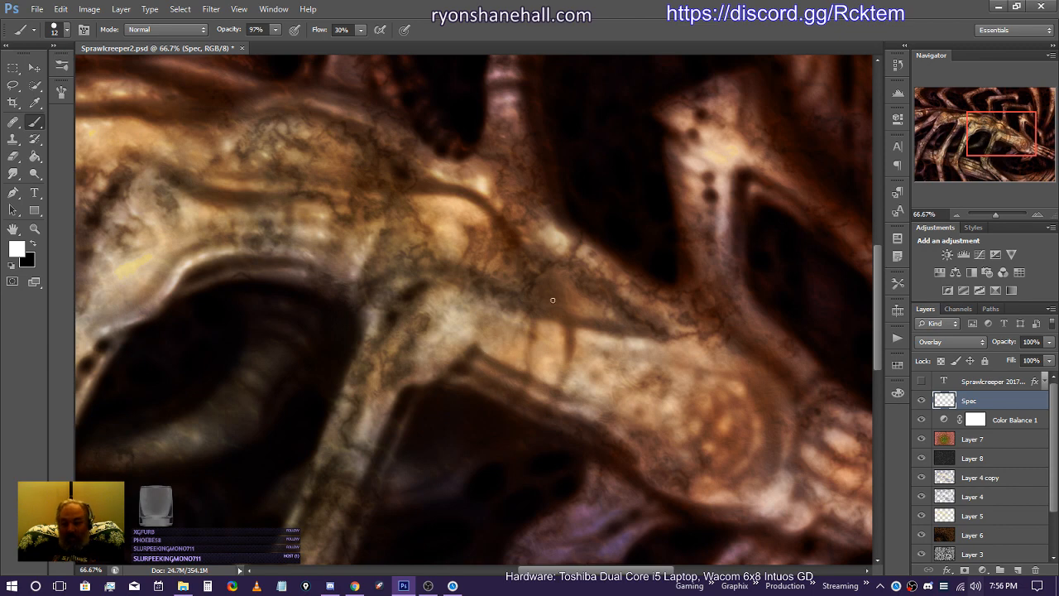
{"action": "left_click_drag", "start_coordinate": [466, 341], "coordinate": [468, 323]}
{"action": "left_click_drag", "start_coordinate": [390, 395], "coordinate": [383, 411]}
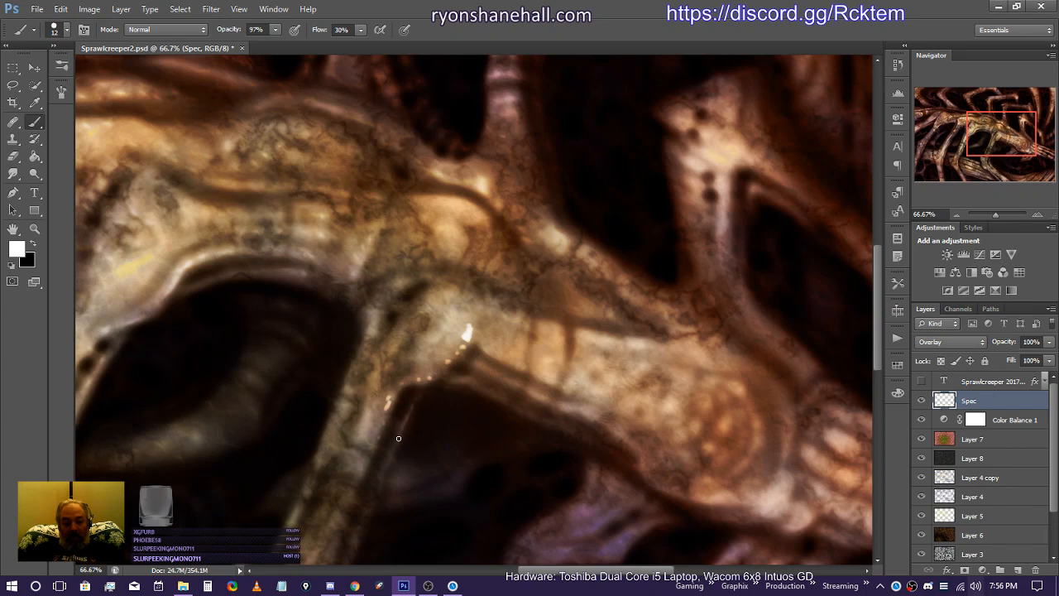
{"action": "mouse_move", "coordinate": [398, 438]}
{"action": "left_mouse_down"}
{"action": "mouse_move", "coordinate": [386, 479]}
{"action": "mouse_move", "coordinate": [384, 416]}
{"action": "left_mouse_up"}
{"action": "left_click", "coordinate": [361, 471]}
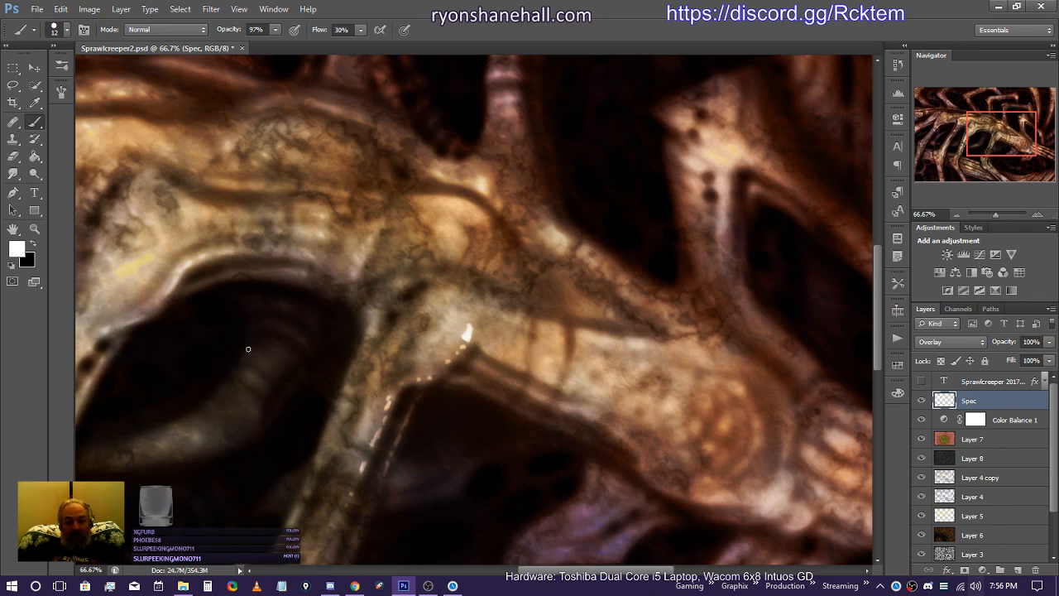
Step: Smudge the white strokes down the front leg and at its joint with the body to blend them
{"action": "left_click_drag", "start_coordinate": [988, 132], "coordinate": [990, 109]}
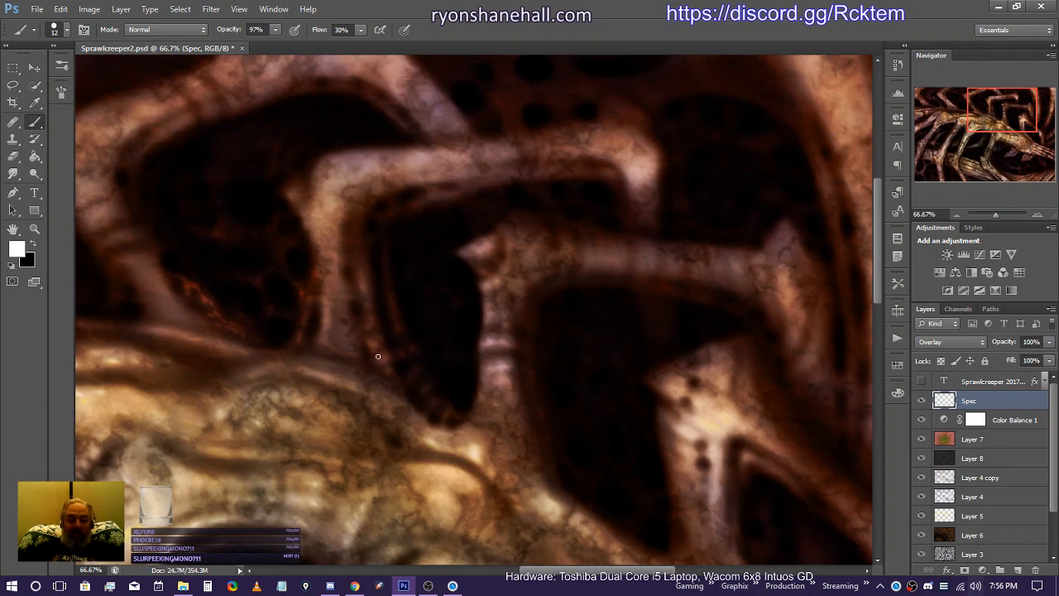
{"action": "mouse_move", "coordinate": [987, 121]}
{"action": "left_mouse_down"}
{"action": "mouse_move", "coordinate": [989, 166]}
{"action": "mouse_move", "coordinate": [975, 165]}
{"action": "mouse_move", "coordinate": [986, 167]}
{"action": "left_mouse_up"}
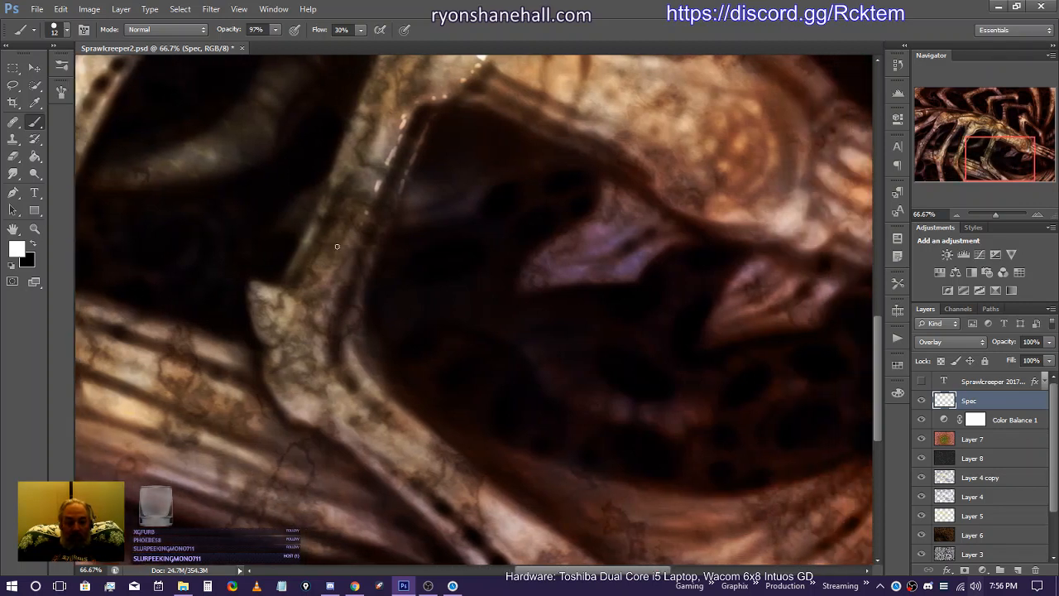
{"action": "left_click", "coordinate": [13, 173]}
{"action": "mouse_move", "coordinate": [381, 182]}
{"action": "left_mouse_down"}
{"action": "mouse_move", "coordinate": [353, 243]}
{"action": "mouse_move", "coordinate": [405, 99]}
{"action": "mouse_move", "coordinate": [444, 96]}
{"action": "mouse_move", "coordinate": [476, 60]}
{"action": "left_mouse_up"}
{"action": "scroll", "coordinate": [854, 157], "scroll_direction": "up", "scroll_amount": 5}
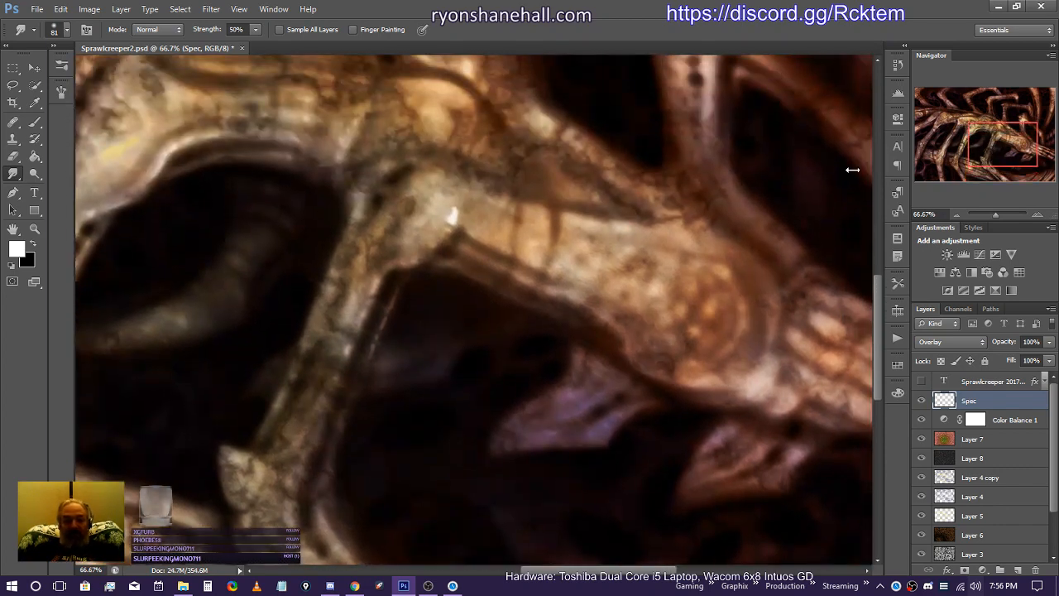
{"action": "mouse_move", "coordinate": [447, 222]}
{"action": "left_mouse_down"}
{"action": "mouse_move", "coordinate": [462, 215]}
{"action": "mouse_move", "coordinate": [461, 194]}
{"action": "mouse_move", "coordinate": [438, 208]}
{"action": "mouse_move", "coordinate": [452, 219]}
{"action": "mouse_move", "coordinate": [417, 258]}
{"action": "mouse_move", "coordinate": [421, 249]}
{"action": "mouse_move", "coordinate": [385, 251]}
{"action": "mouse_move", "coordinate": [347, 297]}
{"action": "mouse_move", "coordinate": [374, 280]}
{"action": "mouse_move", "coordinate": [386, 252]}
{"action": "mouse_move", "coordinate": [378, 242]}
{"action": "mouse_move", "coordinate": [337, 364]}
{"action": "mouse_move", "coordinate": [381, 369]}
{"action": "mouse_move", "coordinate": [369, 357]}
{"action": "mouse_move", "coordinate": [363, 372]}
{"action": "mouse_move", "coordinate": [397, 284]}
{"action": "left_mouse_up"}
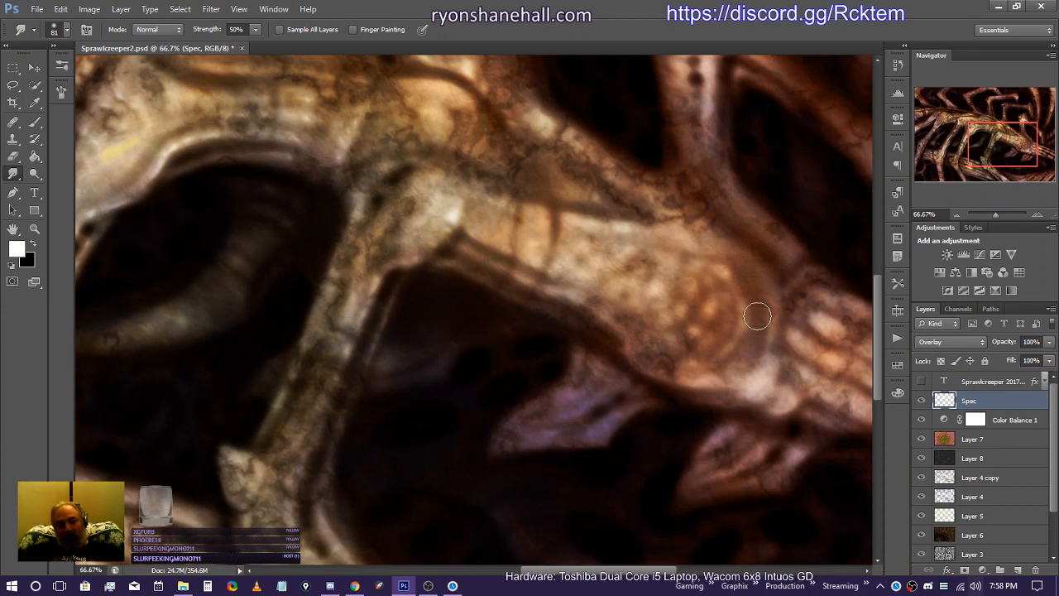
Step: Paint small white flecks on the round socket, across the middle body segment and along its lower edge
{"action": "left_click", "coordinate": [35, 121]}
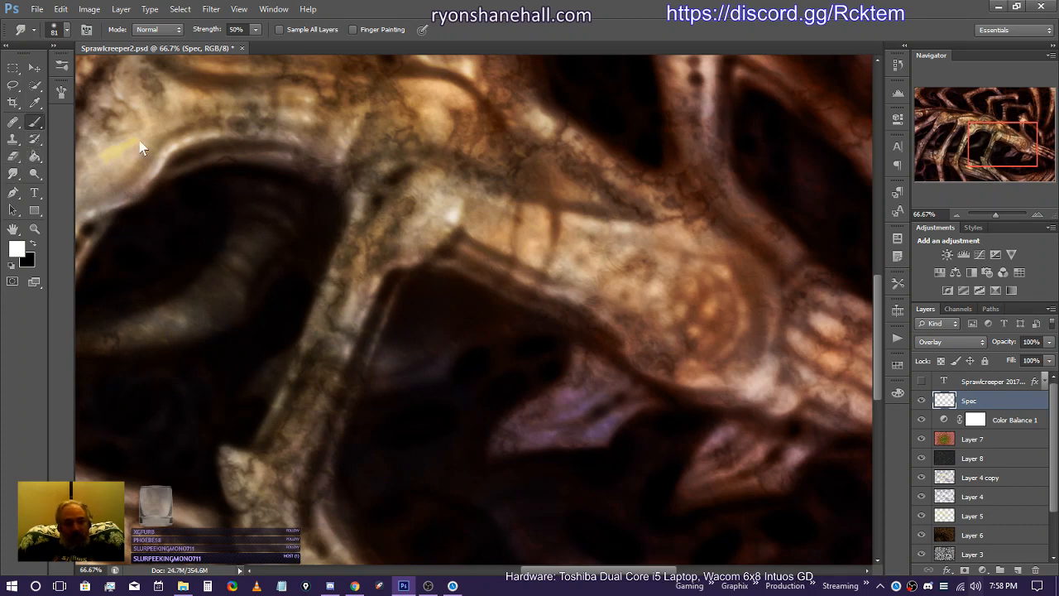
{"action": "left_click", "coordinate": [680, 310]}
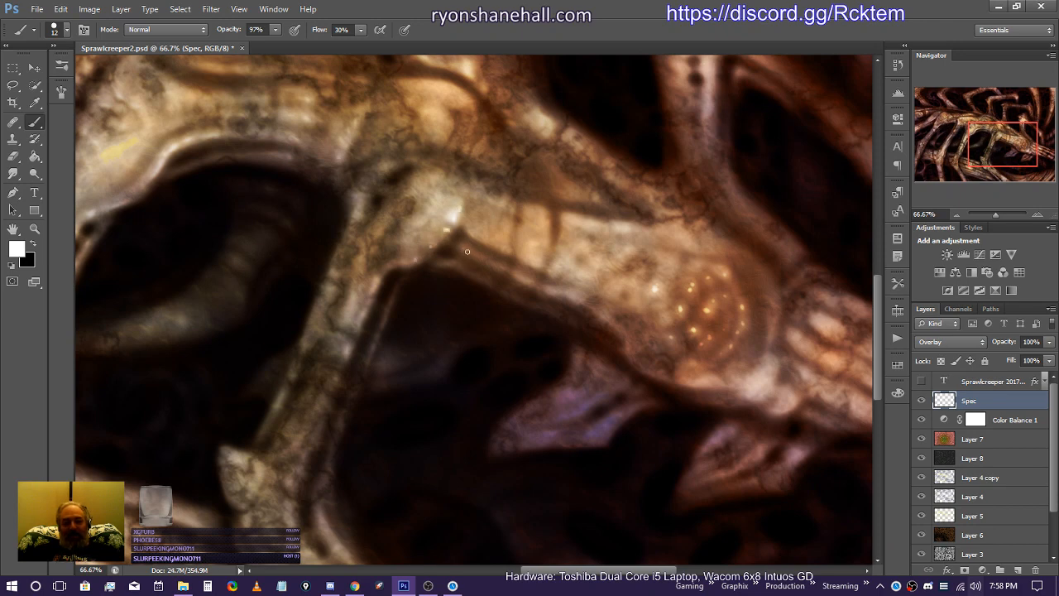
{"action": "left_click_drag", "start_coordinate": [499, 266], "coordinate": [526, 281]}
{"action": "left_click", "coordinate": [545, 226]}
{"action": "left_click", "coordinate": [566, 263]}
{"action": "left_click", "coordinate": [580, 275]}
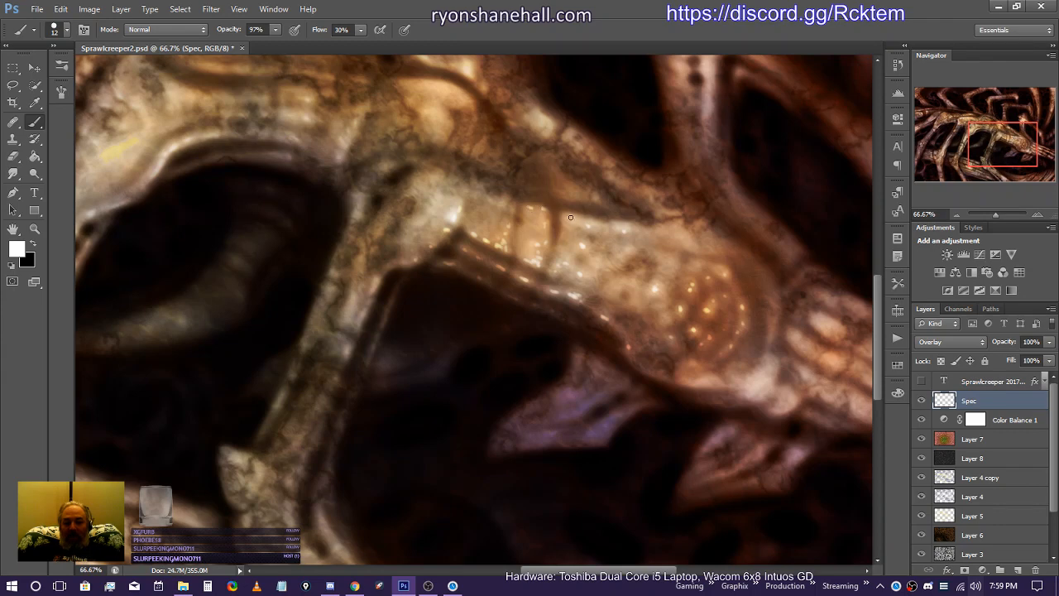
Step: Paint white flecks along the middle segment's upper edge, the ridge above it and the outer edge of the rear rib
{"action": "left_click", "coordinate": [660, 225]}
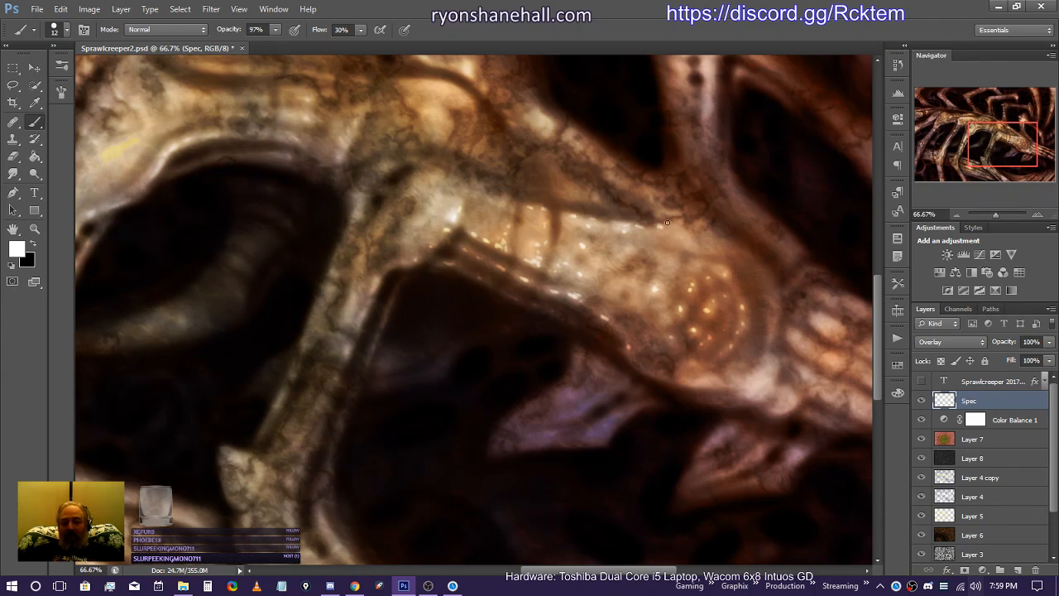
{"action": "left_click", "coordinate": [669, 222]}
{"action": "left_click", "coordinate": [679, 221]}
{"action": "left_click", "coordinate": [701, 221]}
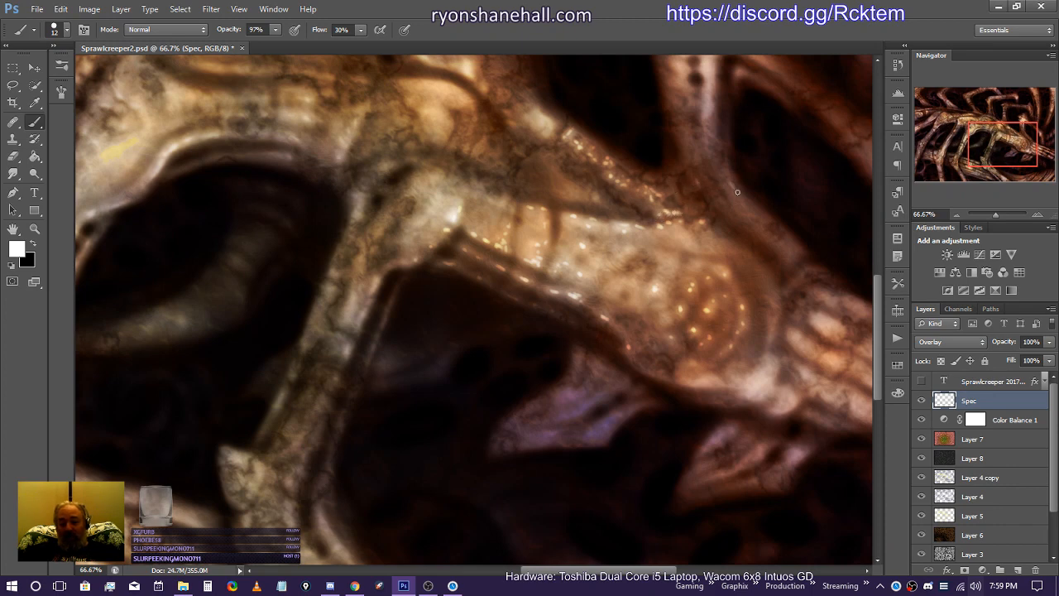
{"action": "left_click_drag", "start_coordinate": [739, 198], "coordinate": [793, 248]}
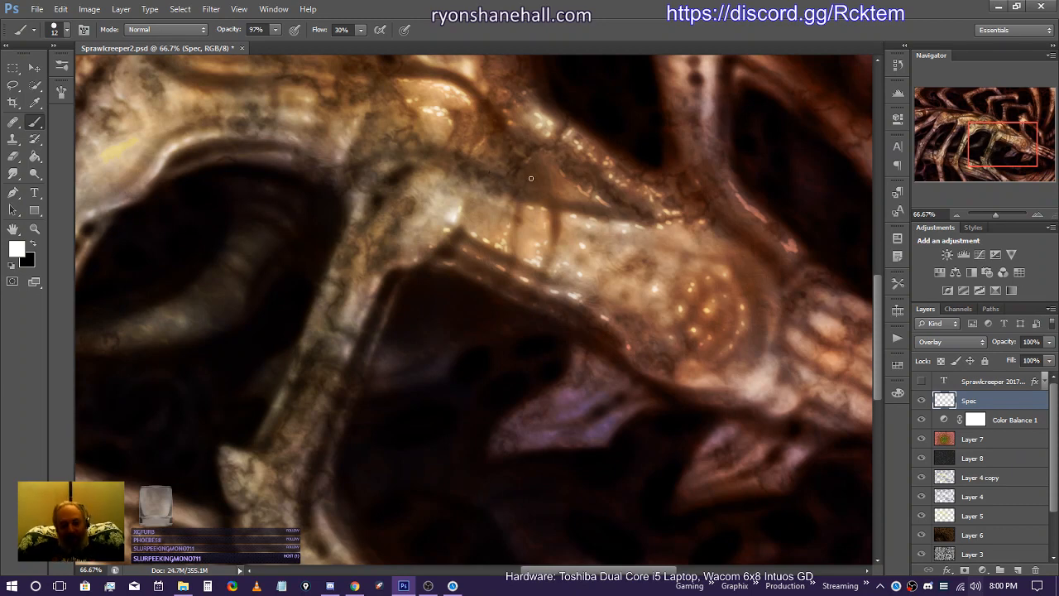
Step: Dot white flecks over the front leg's upper joint and along the leg's outer edge where it meets the body
{"action": "left_click_drag", "start_coordinate": [417, 224], "coordinate": [439, 196]}
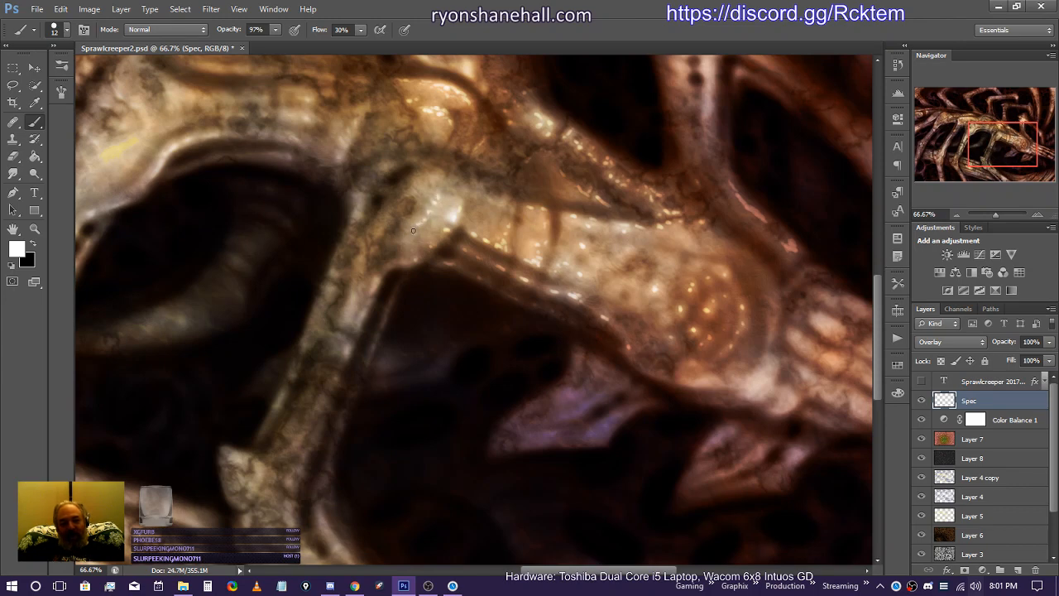
{"action": "left_click_drag", "start_coordinate": [377, 231], "coordinate": [386, 221]}
{"action": "left_click_drag", "start_coordinate": [426, 184], "coordinate": [443, 175]}
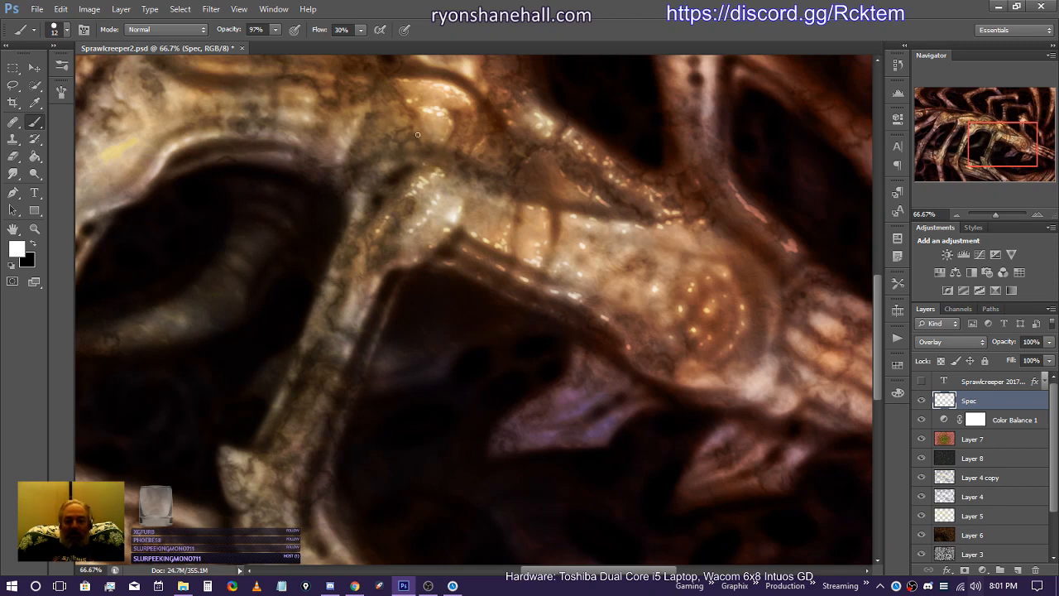
{"action": "left_click", "coordinate": [357, 217]}
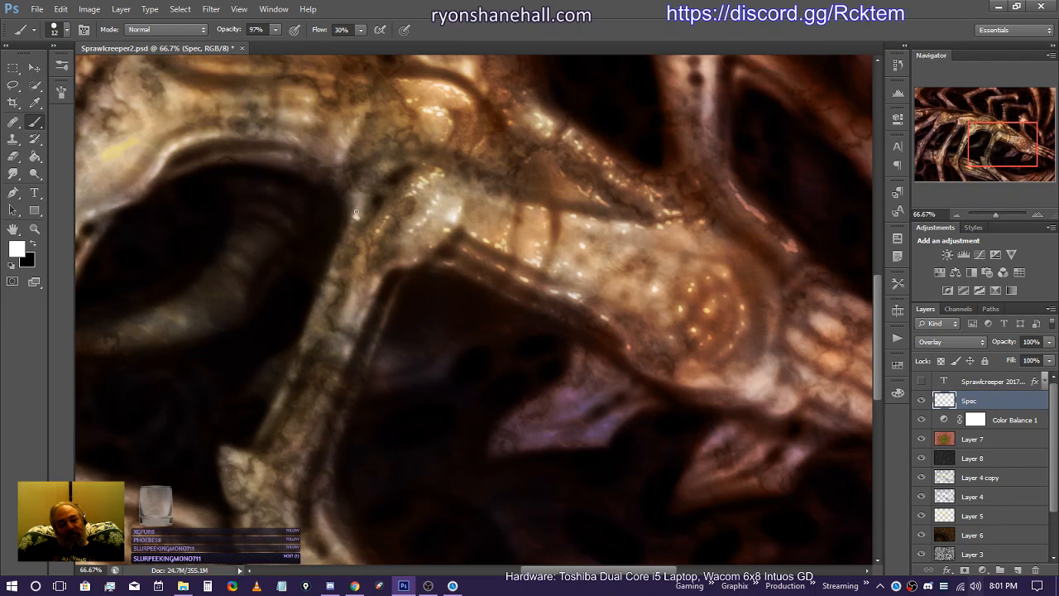
{"action": "left_click", "coordinate": [358, 208]}
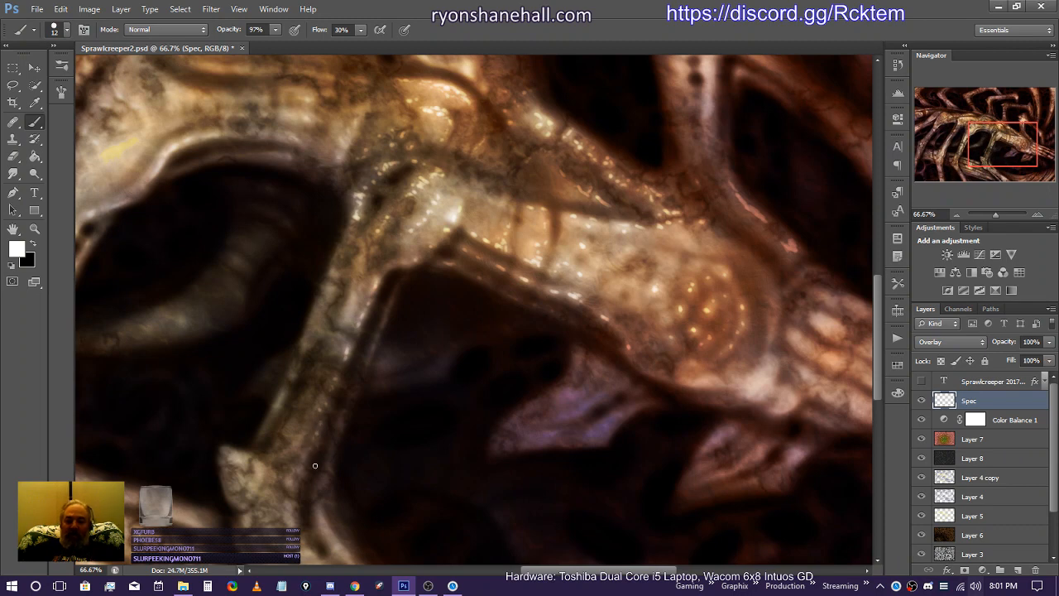
Step: Paint white flecks up the front leg from its lower joint and around the rim of its upper joint
{"action": "left_click", "coordinate": [282, 455]}
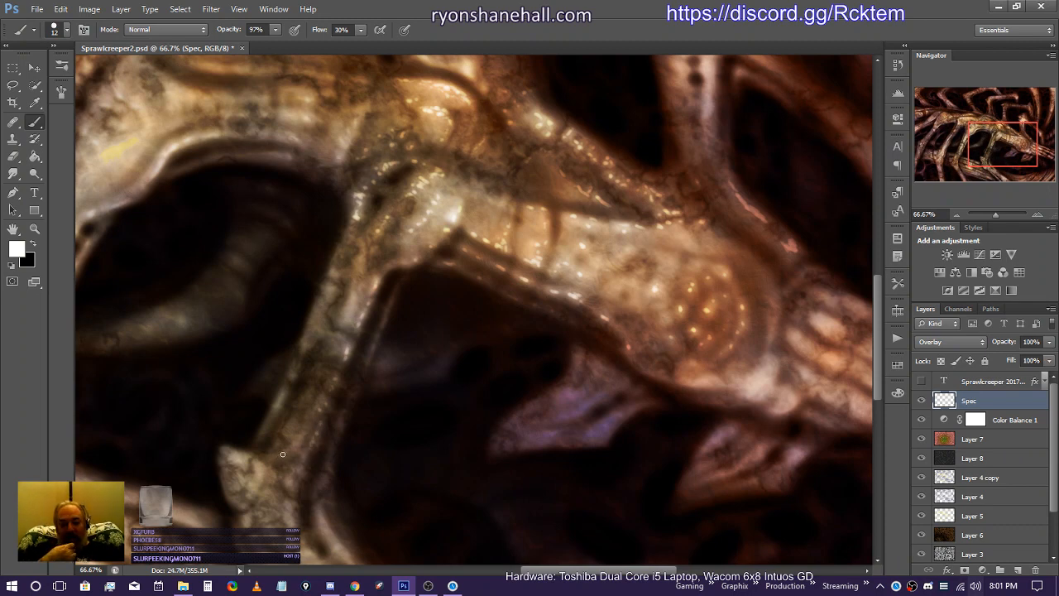
{"action": "left_click", "coordinate": [288, 449]}
{"action": "left_click", "coordinate": [292, 443]}
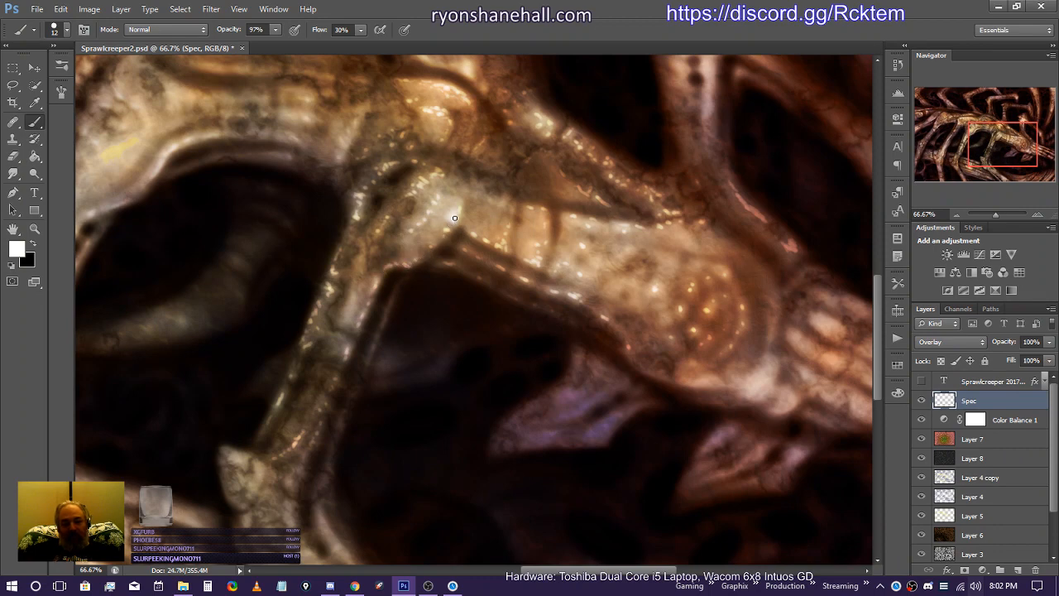
{"action": "left_click_drag", "start_coordinate": [454, 218], "coordinate": [459, 205]}
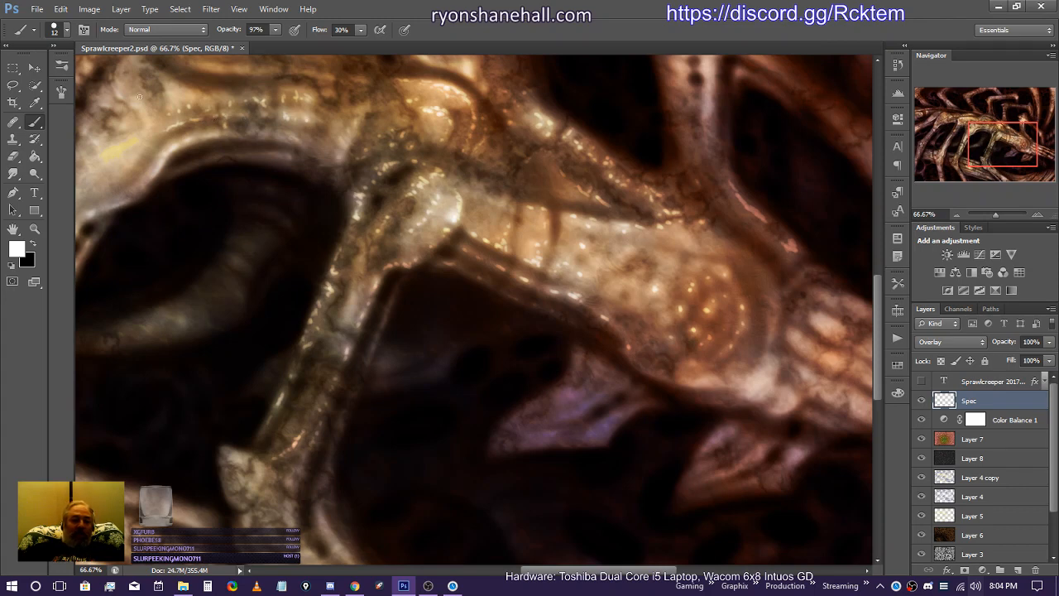
Step: Smudge the white flecks along the upper body beside the yellow streak and on the round knob above the leg
{"action": "left_click", "coordinate": [13, 173]}
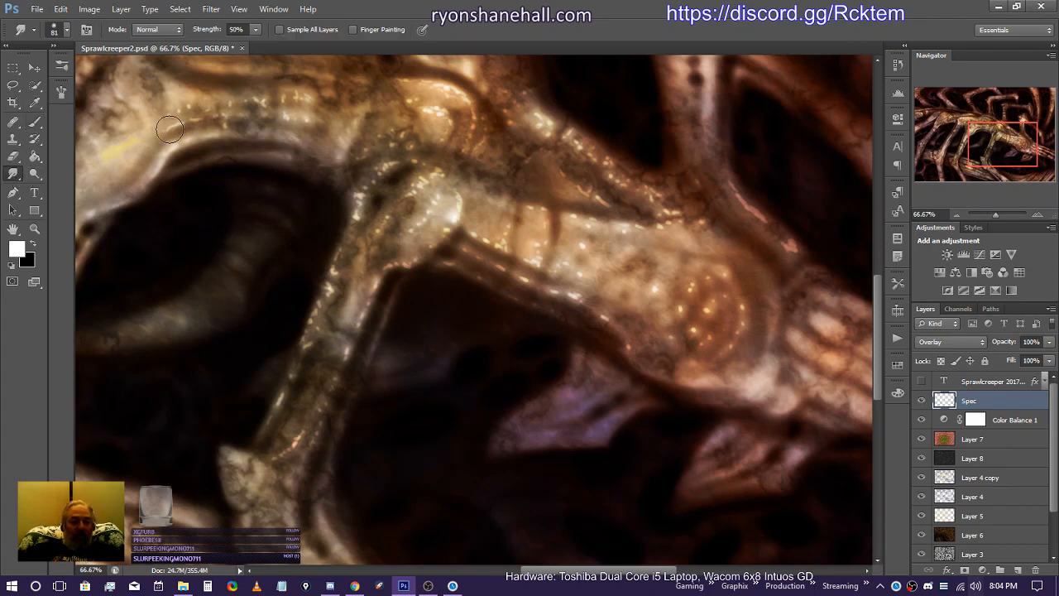
{"action": "mouse_move", "coordinate": [170, 130]}
{"action": "left_mouse_down"}
{"action": "mouse_move", "coordinate": [197, 123]}
{"action": "mouse_move", "coordinate": [179, 104]}
{"action": "mouse_move", "coordinate": [207, 107]}
{"action": "mouse_move", "coordinate": [221, 127]}
{"action": "mouse_move", "coordinate": [242, 105]}
{"action": "mouse_move", "coordinate": [244, 117]}
{"action": "mouse_move", "coordinate": [232, 102]}
{"action": "mouse_move", "coordinate": [259, 97]}
{"action": "mouse_move", "coordinate": [262, 118]}
{"action": "mouse_move", "coordinate": [302, 117]}
{"action": "mouse_move", "coordinate": [306, 101]}
{"action": "mouse_move", "coordinate": [270, 100]}
{"action": "left_mouse_up"}
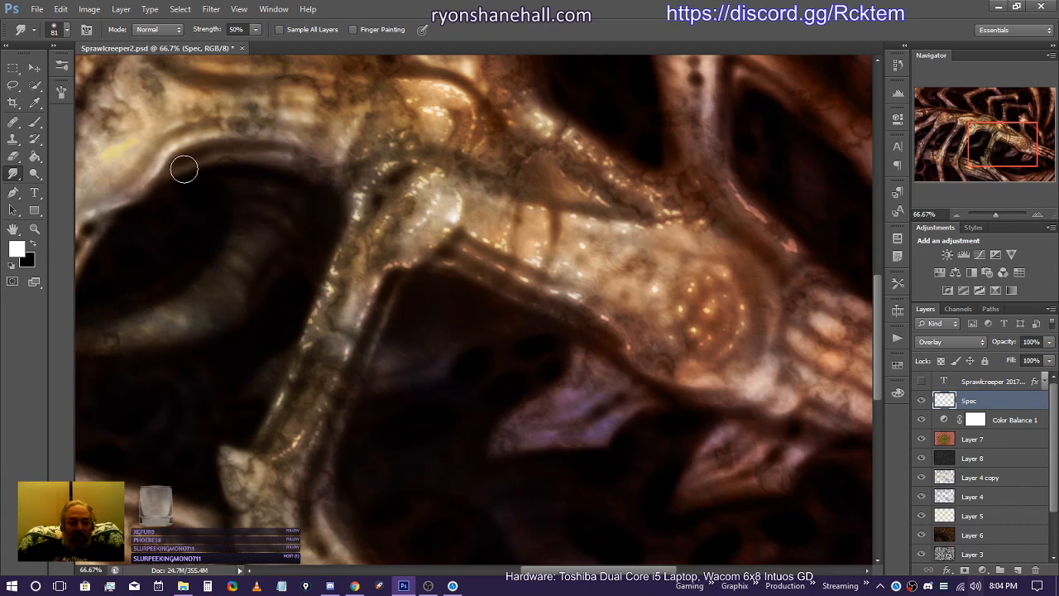
{"action": "mouse_move", "coordinate": [448, 96]}
{"action": "left_mouse_down"}
{"action": "mouse_move", "coordinate": [422, 115]}
{"action": "mouse_move", "coordinate": [437, 110]}
{"action": "mouse_move", "coordinate": [419, 109]}
{"action": "mouse_move", "coordinate": [447, 113]}
{"action": "mouse_move", "coordinate": [443, 129]}
{"action": "mouse_move", "coordinate": [398, 81]}
{"action": "mouse_move", "coordinate": [436, 82]}
{"action": "mouse_move", "coordinate": [470, 128]}
{"action": "left_mouse_up"}
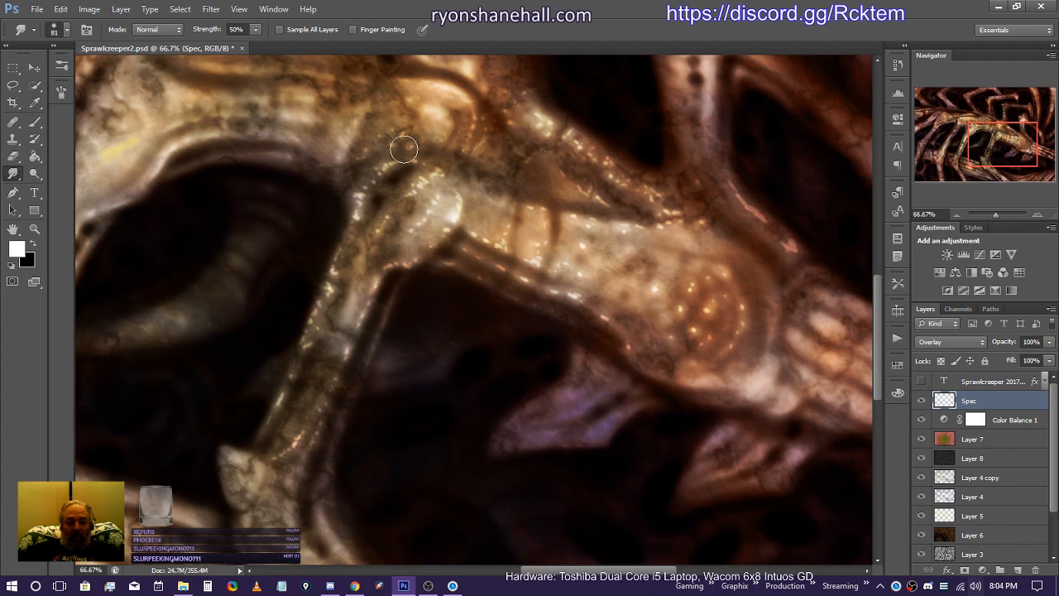
Step: Smudge the flecks on the front leg's upper joint and along both edges of the leg to blend them
{"action": "mouse_move", "coordinate": [404, 149]}
{"action": "left_mouse_down"}
{"action": "mouse_move", "coordinate": [347, 212]}
{"action": "mouse_move", "coordinate": [422, 176]}
{"action": "mouse_move", "coordinate": [388, 218]}
{"action": "mouse_move", "coordinate": [401, 231]}
{"action": "mouse_move", "coordinate": [387, 249]}
{"action": "mouse_move", "coordinate": [442, 192]}
{"action": "mouse_move", "coordinate": [389, 246]}
{"action": "mouse_move", "coordinate": [426, 245]}
{"action": "mouse_move", "coordinate": [418, 218]}
{"action": "mouse_move", "coordinate": [438, 202]}
{"action": "mouse_move", "coordinate": [424, 223]}
{"action": "mouse_move", "coordinate": [400, 224]}
{"action": "mouse_move", "coordinate": [441, 233]}
{"action": "mouse_move", "coordinate": [457, 195]}
{"action": "mouse_move", "coordinate": [434, 172]}
{"action": "mouse_move", "coordinate": [417, 182]}
{"action": "mouse_move", "coordinate": [379, 216]}
{"action": "mouse_move", "coordinate": [370, 239]}
{"action": "mouse_move", "coordinate": [380, 269]}
{"action": "mouse_move", "coordinate": [414, 263]}
{"action": "mouse_move", "coordinate": [438, 237]}
{"action": "mouse_move", "coordinate": [372, 253]}
{"action": "left_mouse_up"}
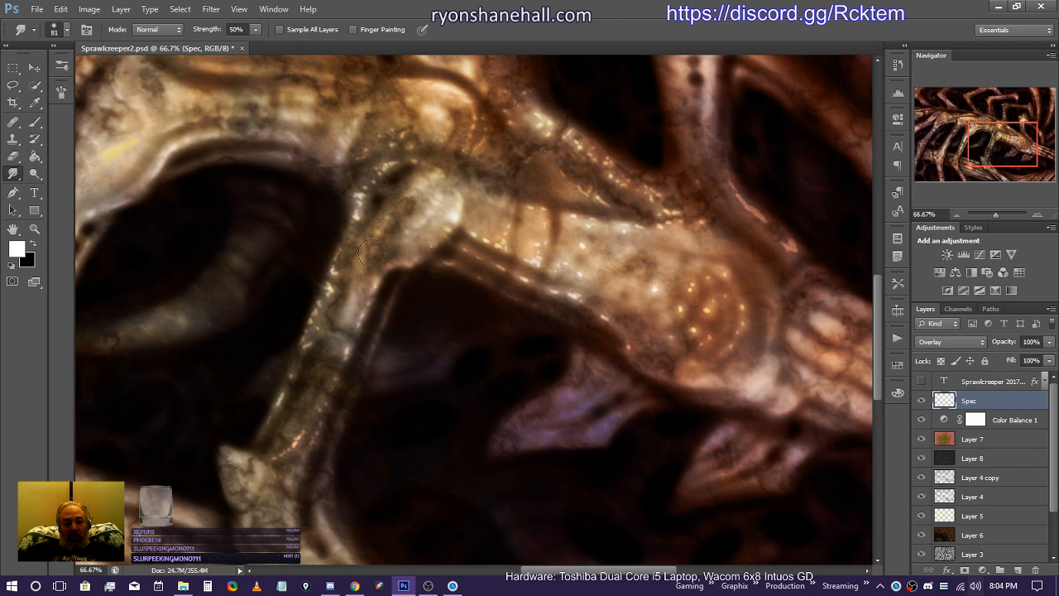
{"action": "mouse_move", "coordinate": [358, 199]}
{"action": "left_mouse_down"}
{"action": "mouse_move", "coordinate": [363, 175]}
{"action": "mouse_move", "coordinate": [395, 157]}
{"action": "mouse_move", "coordinate": [380, 143]}
{"action": "mouse_move", "coordinate": [399, 125]}
{"action": "mouse_move", "coordinate": [369, 149]}
{"action": "mouse_move", "coordinate": [377, 139]}
{"action": "mouse_move", "coordinate": [417, 165]}
{"action": "mouse_move", "coordinate": [464, 149]}
{"action": "mouse_move", "coordinate": [469, 118]}
{"action": "mouse_move", "coordinate": [485, 137]}
{"action": "mouse_move", "coordinate": [483, 122]}
{"action": "left_mouse_up"}
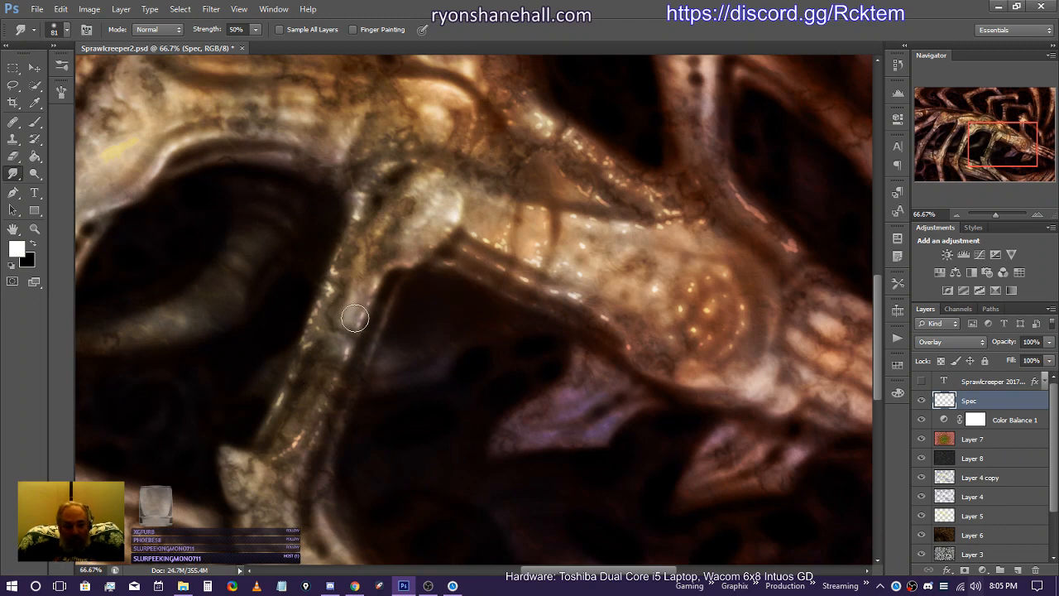
{"action": "mouse_move", "coordinate": [354, 319]}
{"action": "left_mouse_down"}
{"action": "mouse_move", "coordinate": [366, 312]}
{"action": "mouse_move", "coordinate": [312, 411]}
{"action": "mouse_move", "coordinate": [307, 433]}
{"action": "mouse_move", "coordinate": [314, 428]}
{"action": "mouse_move", "coordinate": [294, 434]}
{"action": "mouse_move", "coordinate": [307, 415]}
{"action": "mouse_move", "coordinate": [291, 449]}
{"action": "mouse_move", "coordinate": [274, 455]}
{"action": "mouse_move", "coordinate": [265, 408]}
{"action": "mouse_move", "coordinate": [274, 407]}
{"action": "mouse_move", "coordinate": [262, 427]}
{"action": "mouse_move", "coordinate": [289, 373]}
{"action": "mouse_move", "coordinate": [305, 379]}
{"action": "mouse_move", "coordinate": [297, 420]}
{"action": "left_mouse_up"}
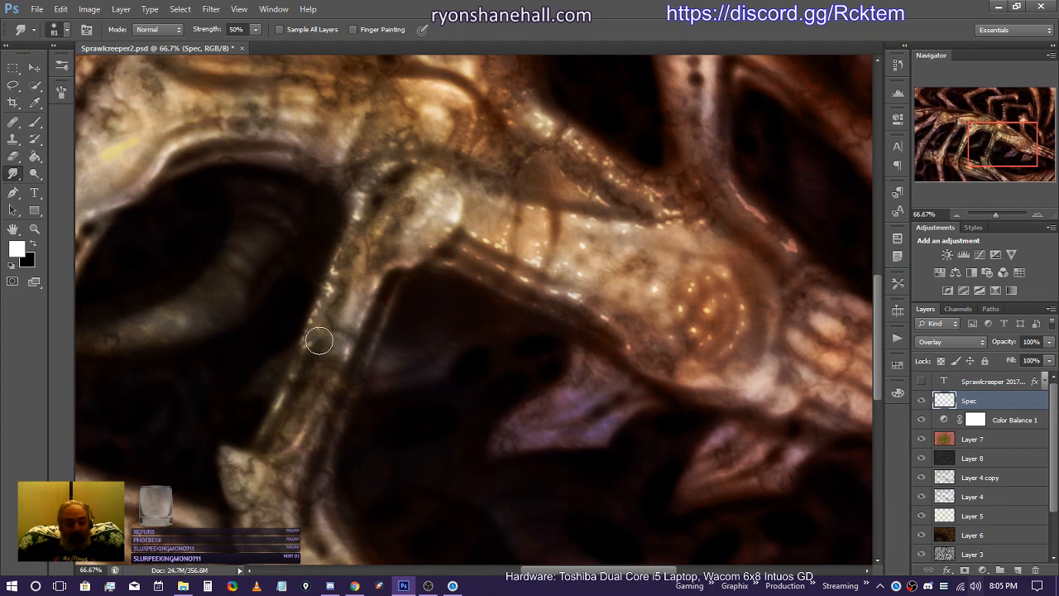
{"action": "mouse_move", "coordinate": [317, 340]}
{"action": "left_mouse_down"}
{"action": "mouse_move", "coordinate": [305, 343]}
{"action": "mouse_move", "coordinate": [310, 323]}
{"action": "mouse_move", "coordinate": [361, 193]}
{"action": "left_mouse_up"}
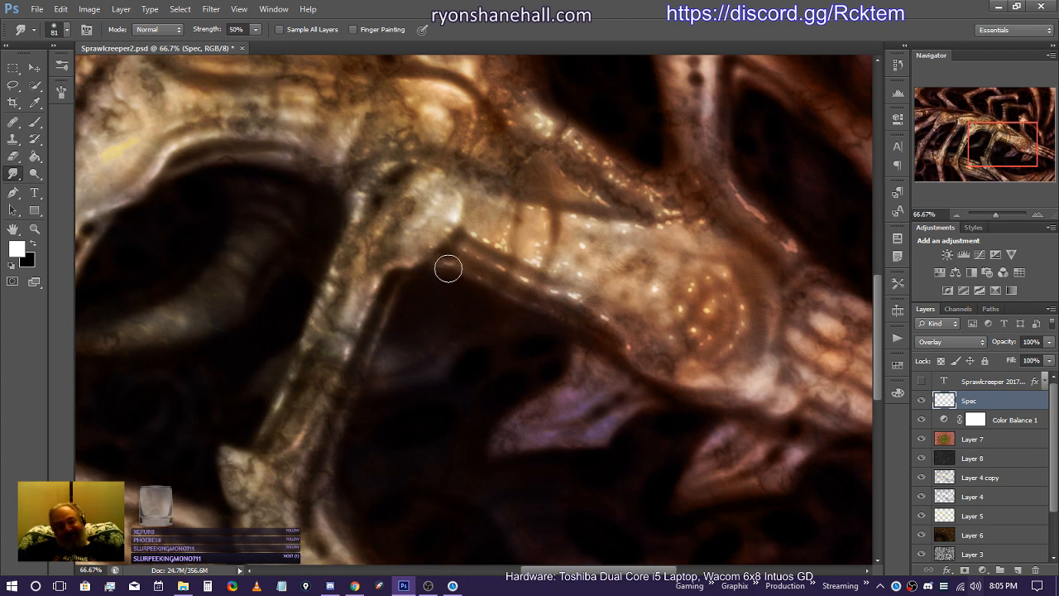
Step: Smudge the flecks along the middle segment's lower edge, across its bands and over its surface
{"action": "mouse_move", "coordinate": [476, 258]}
{"action": "left_mouse_down"}
{"action": "mouse_move", "coordinate": [478, 279]}
{"action": "mouse_move", "coordinate": [492, 265]}
{"action": "mouse_move", "coordinate": [518, 278]}
{"action": "left_mouse_up"}
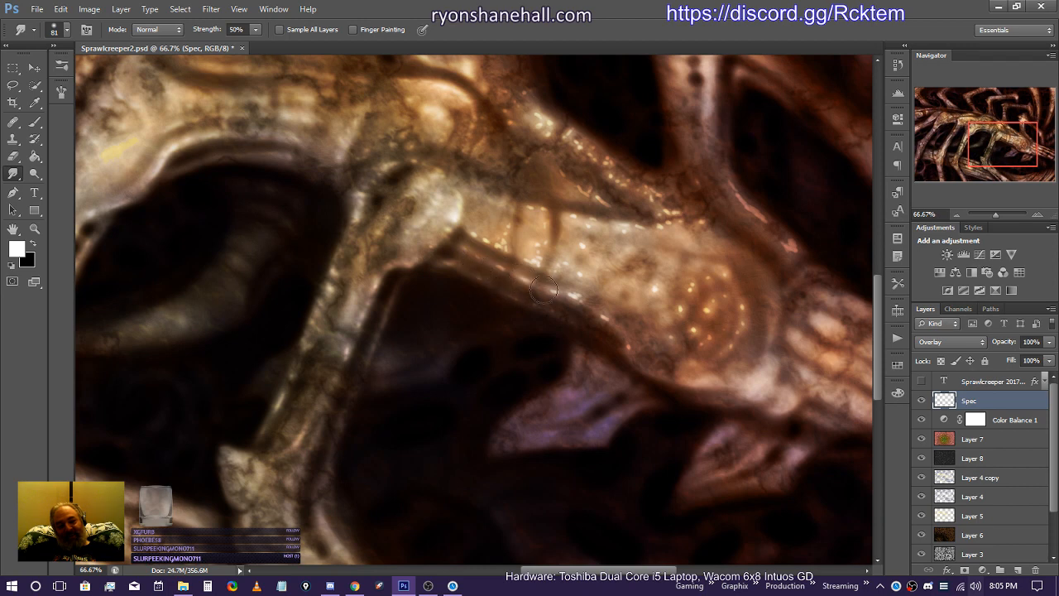
{"action": "mouse_move", "coordinate": [576, 298]}
{"action": "left_mouse_down"}
{"action": "mouse_move", "coordinate": [613, 329]}
{"action": "mouse_move", "coordinate": [606, 322]}
{"action": "mouse_move", "coordinate": [608, 342]}
{"action": "mouse_move", "coordinate": [630, 347]}
{"action": "mouse_move", "coordinate": [622, 338]}
{"action": "mouse_move", "coordinate": [634, 374]}
{"action": "mouse_move", "coordinate": [641, 370]}
{"action": "mouse_move", "coordinate": [619, 352]}
{"action": "mouse_move", "coordinate": [635, 375]}
{"action": "mouse_move", "coordinate": [624, 340]}
{"action": "mouse_move", "coordinate": [546, 282]}
{"action": "mouse_move", "coordinate": [578, 276]}
{"action": "mouse_move", "coordinate": [560, 264]}
{"action": "mouse_move", "coordinate": [577, 249]}
{"action": "mouse_move", "coordinate": [568, 215]}
{"action": "mouse_move", "coordinate": [590, 231]}
{"action": "mouse_move", "coordinate": [594, 219]}
{"action": "mouse_move", "coordinate": [622, 231]}
{"action": "left_mouse_up"}
{"action": "left_click_drag", "start_coordinate": [534, 219], "coordinate": [540, 212]}
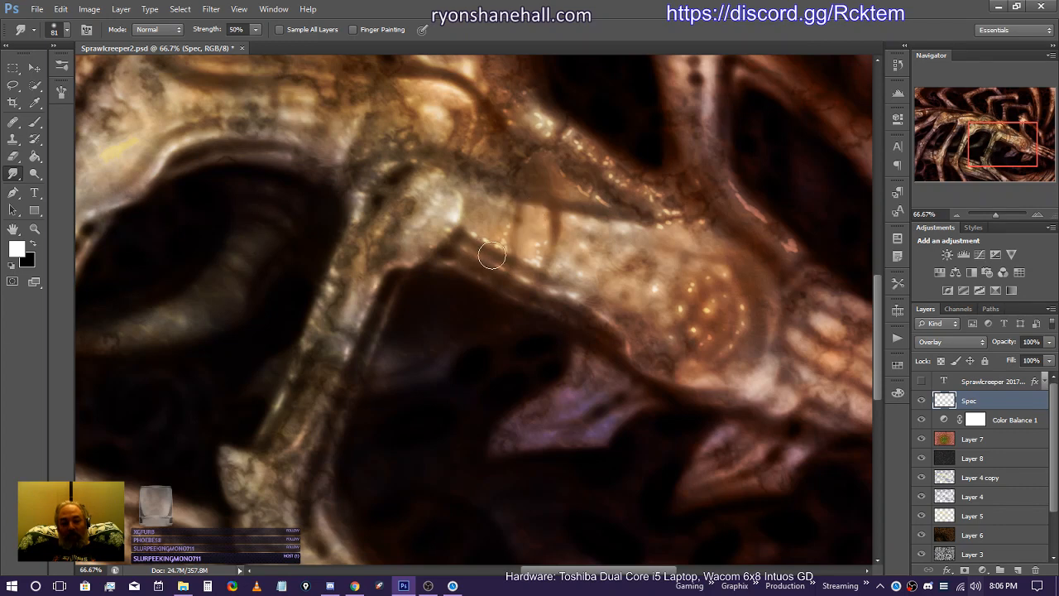
{"action": "mouse_move", "coordinate": [498, 253]}
{"action": "left_mouse_down"}
{"action": "mouse_move", "coordinate": [503, 233]}
{"action": "mouse_move", "coordinate": [504, 246]}
{"action": "left_mouse_up"}
{"action": "left_click_drag", "start_coordinate": [463, 229], "coordinate": [464, 230]}
{"action": "mouse_move", "coordinate": [520, 260]}
{"action": "left_mouse_down"}
{"action": "mouse_move", "coordinate": [536, 258]}
{"action": "mouse_move", "coordinate": [542, 241]}
{"action": "mouse_move", "coordinate": [559, 274]}
{"action": "left_mouse_up"}
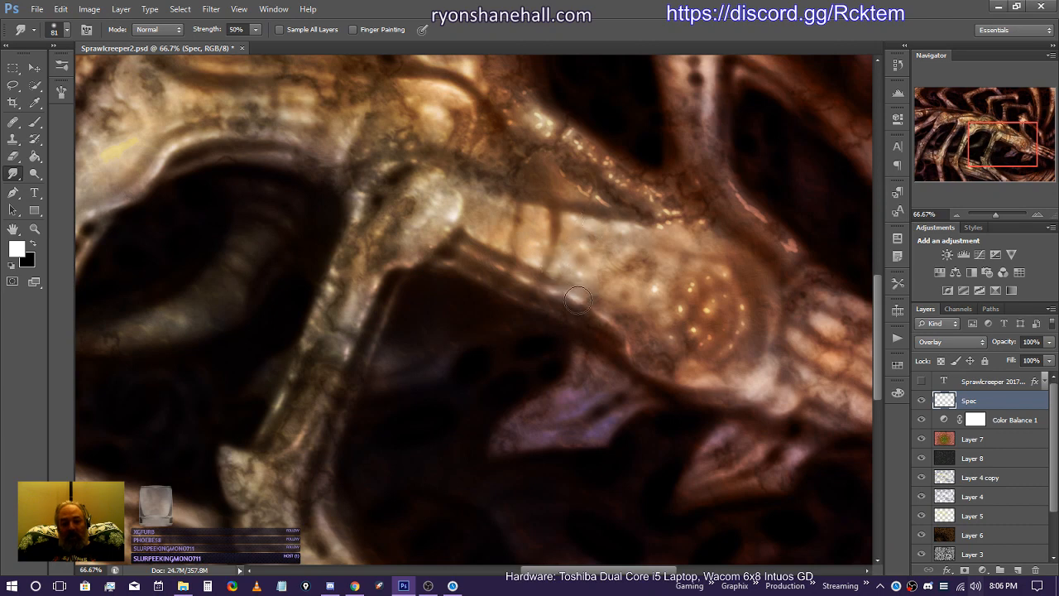
{"action": "mouse_move", "coordinate": [577, 300]}
{"action": "left_mouse_down"}
{"action": "mouse_move", "coordinate": [597, 322]}
{"action": "mouse_move", "coordinate": [571, 306]}
{"action": "mouse_move", "coordinate": [584, 291]}
{"action": "mouse_move", "coordinate": [571, 309]}
{"action": "mouse_move", "coordinate": [520, 279]}
{"action": "left_mouse_up"}
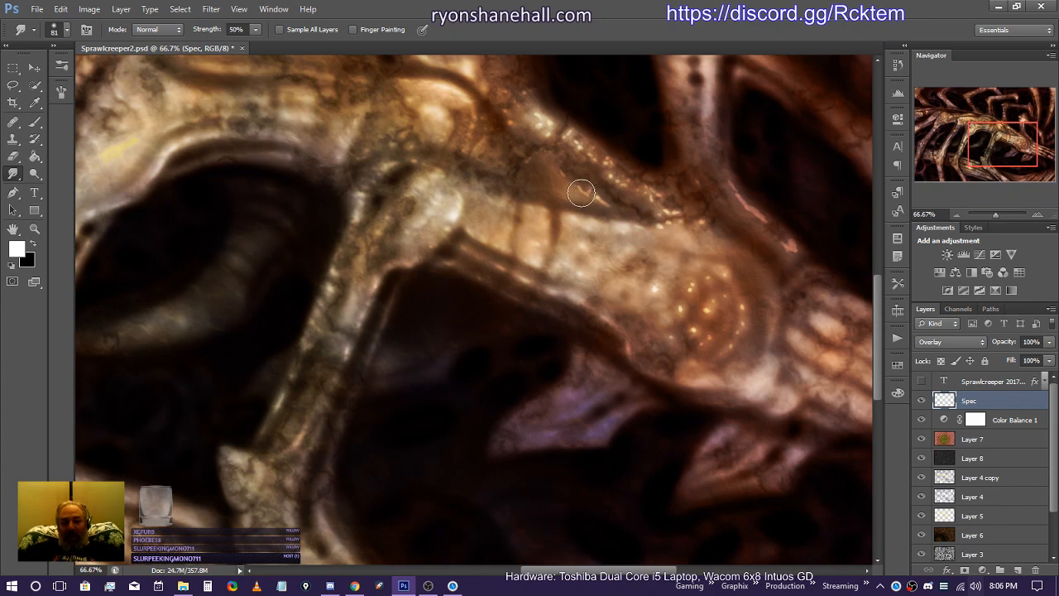
Step: Smudge the flecks along the upper ridge and on the round socket, and blend the pink streak on the rear rib
{"action": "mouse_move", "coordinate": [581, 193]}
{"action": "left_mouse_down"}
{"action": "mouse_move", "coordinate": [620, 212]}
{"action": "mouse_move", "coordinate": [567, 183]}
{"action": "mouse_move", "coordinate": [549, 164]}
{"action": "mouse_move", "coordinate": [549, 139]}
{"action": "left_mouse_up"}
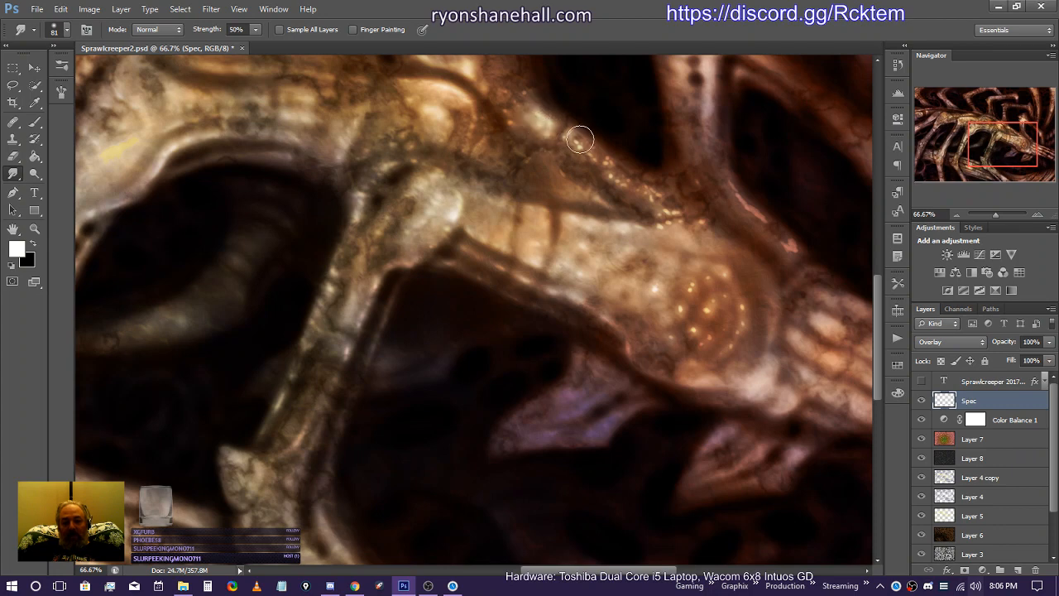
{"action": "mouse_move", "coordinate": [580, 139]}
{"action": "left_mouse_down"}
{"action": "mouse_move", "coordinate": [571, 138]}
{"action": "mouse_move", "coordinate": [605, 158]}
{"action": "mouse_move", "coordinate": [609, 178]}
{"action": "mouse_move", "coordinate": [648, 192]}
{"action": "mouse_move", "coordinate": [656, 212]}
{"action": "mouse_move", "coordinate": [676, 205]}
{"action": "mouse_move", "coordinate": [663, 225]}
{"action": "mouse_move", "coordinate": [698, 227]}
{"action": "left_mouse_up"}
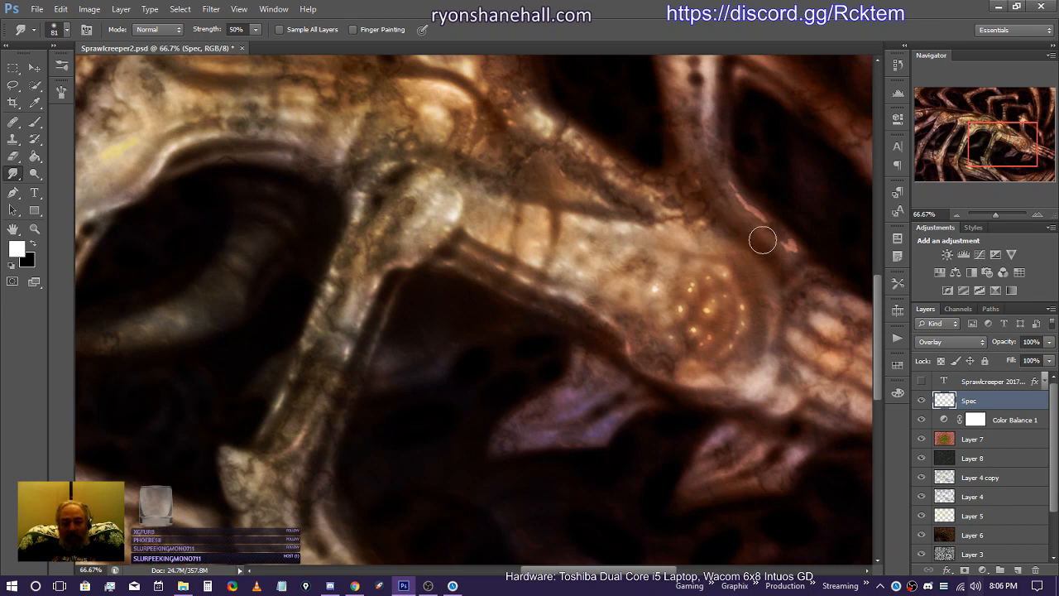
{"action": "mouse_move", "coordinate": [683, 305]}
{"action": "left_mouse_down"}
{"action": "mouse_move", "coordinate": [724, 274]}
{"action": "mouse_move", "coordinate": [741, 309]}
{"action": "mouse_move", "coordinate": [730, 349]}
{"action": "mouse_move", "coordinate": [694, 333]}
{"action": "left_mouse_up"}
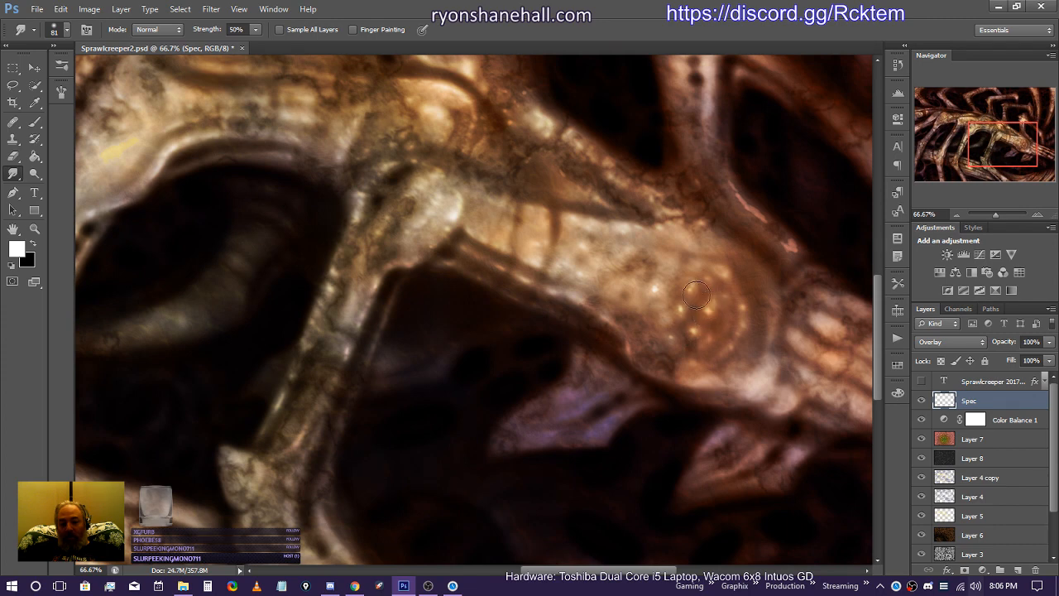
{"action": "mouse_move", "coordinate": [696, 293]}
{"action": "left_mouse_down"}
{"action": "mouse_move", "coordinate": [671, 339]}
{"action": "mouse_move", "coordinate": [720, 281]}
{"action": "mouse_move", "coordinate": [742, 310]}
{"action": "left_mouse_up"}
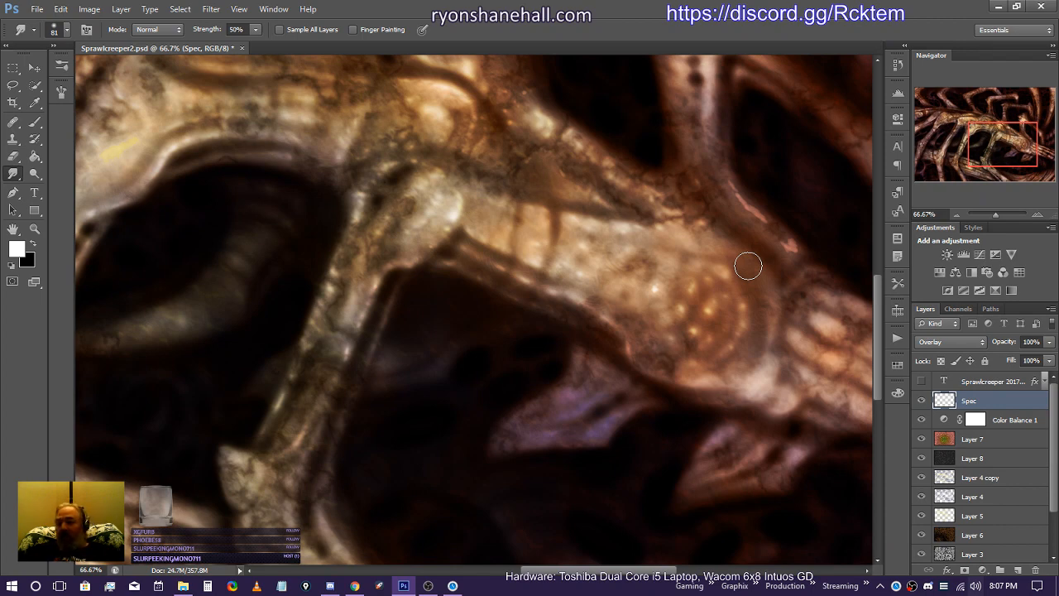
{"action": "mouse_move", "coordinate": [731, 227]}
{"action": "left_mouse_down"}
{"action": "mouse_move", "coordinate": [788, 249]}
{"action": "mouse_move", "coordinate": [775, 233]}
{"action": "mouse_move", "coordinate": [794, 261]}
{"action": "mouse_move", "coordinate": [742, 210]}
{"action": "mouse_move", "coordinate": [725, 126]}
{"action": "mouse_move", "coordinate": [730, 181]}
{"action": "mouse_move", "coordinate": [730, 128]}
{"action": "mouse_move", "coordinate": [729, 178]}
{"action": "mouse_move", "coordinate": [712, 172]}
{"action": "mouse_move", "coordinate": [732, 183]}
{"action": "mouse_move", "coordinate": [721, 166]}
{"action": "mouse_move", "coordinate": [727, 138]}
{"action": "mouse_move", "coordinate": [738, 212]}
{"action": "mouse_move", "coordinate": [788, 244]}
{"action": "mouse_move", "coordinate": [756, 221]}
{"action": "left_mouse_up"}
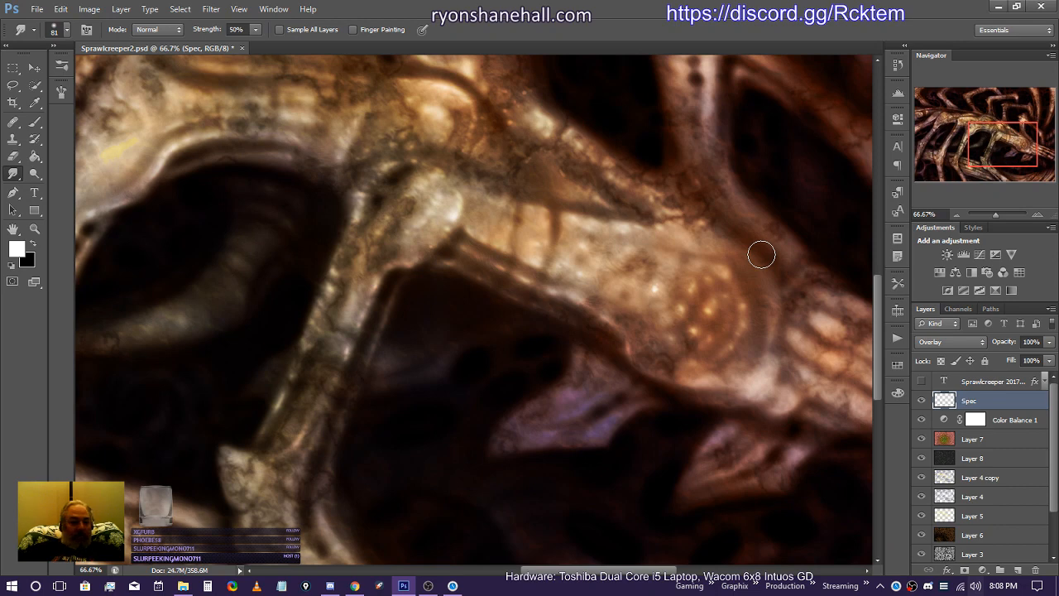
Step: Dot fresh white flecks along the rear rib's outer edge and smudge them up the rib
{"action": "left_click", "coordinate": [36, 126]}
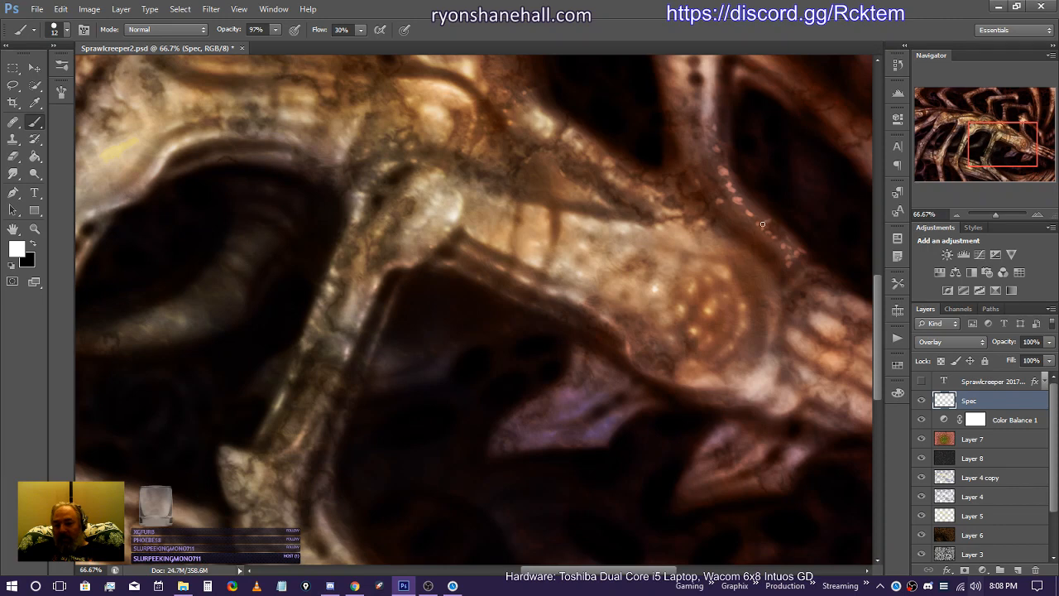
{"action": "left_click", "coordinate": [12, 174]}
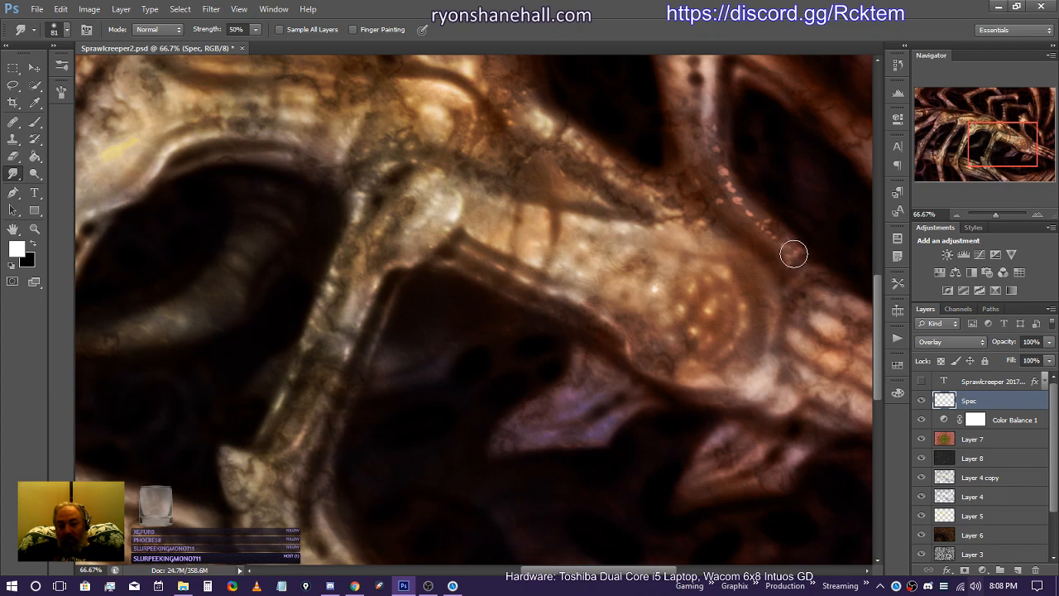
{"action": "mouse_move", "coordinate": [794, 254]}
{"action": "left_mouse_down"}
{"action": "mouse_move", "coordinate": [739, 207]}
{"action": "mouse_move", "coordinate": [747, 213]}
{"action": "mouse_move", "coordinate": [719, 169]}
{"action": "mouse_move", "coordinate": [715, 95]}
{"action": "mouse_move", "coordinate": [718, 162]}
{"action": "left_mouse_up"}
{"action": "mouse_move", "coordinate": [729, 190]}
{"action": "left_mouse_down"}
{"action": "mouse_move", "coordinate": [751, 218]}
{"action": "mouse_move", "coordinate": [750, 202]}
{"action": "mouse_move", "coordinate": [722, 192]}
{"action": "mouse_move", "coordinate": [710, 120]}
{"action": "left_mouse_up"}
{"action": "left_click_drag", "start_coordinate": [720, 233], "coordinate": [718, 203]}
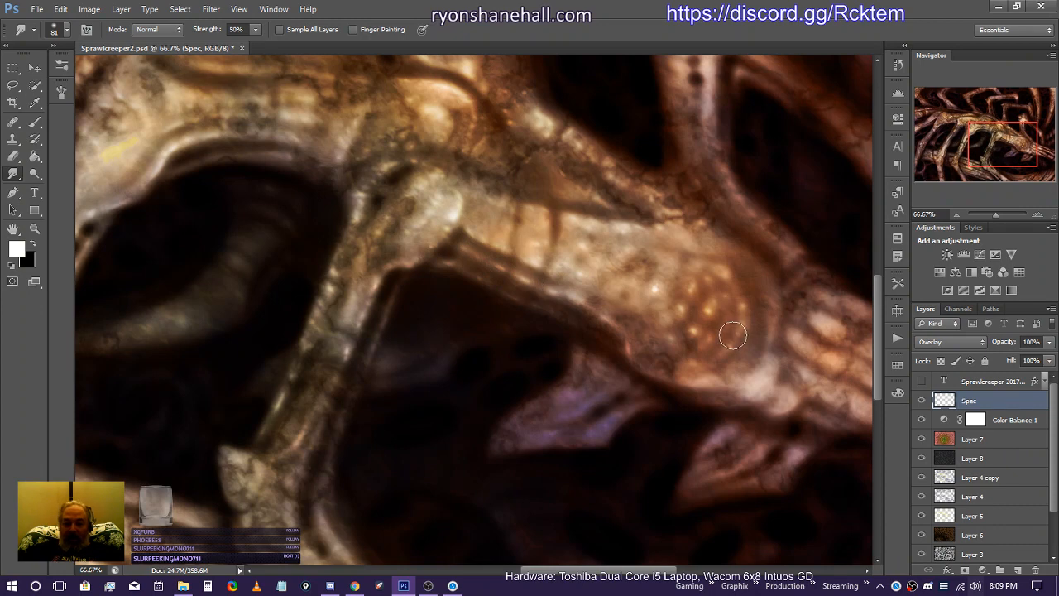
Step: Add a few more white flecks near the base of the rear rib and smudge them toward the body
{"action": "left_click", "coordinate": [35, 124]}
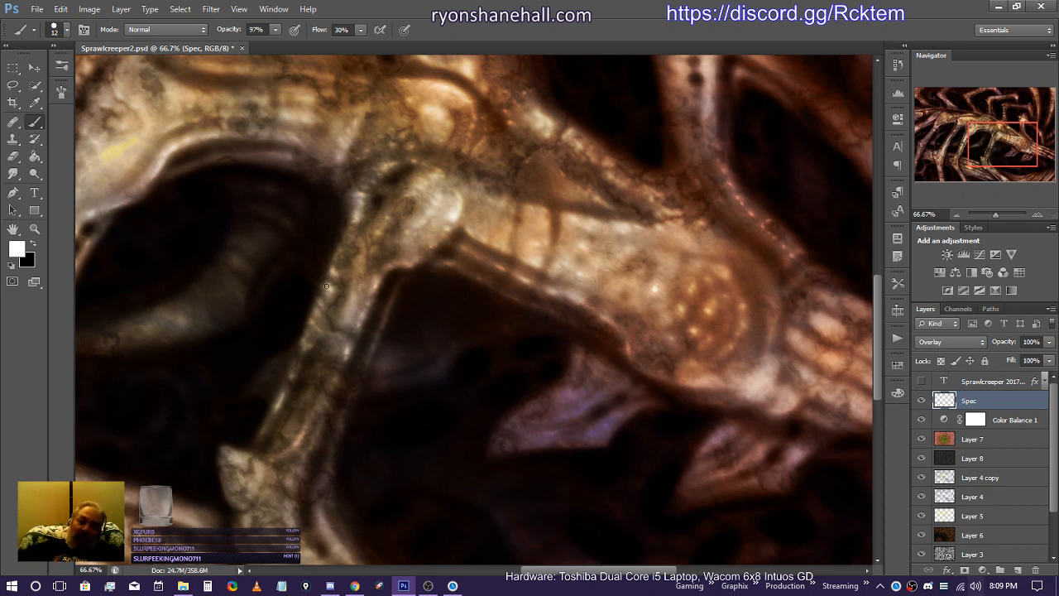
{"action": "left_click", "coordinate": [13, 173]}
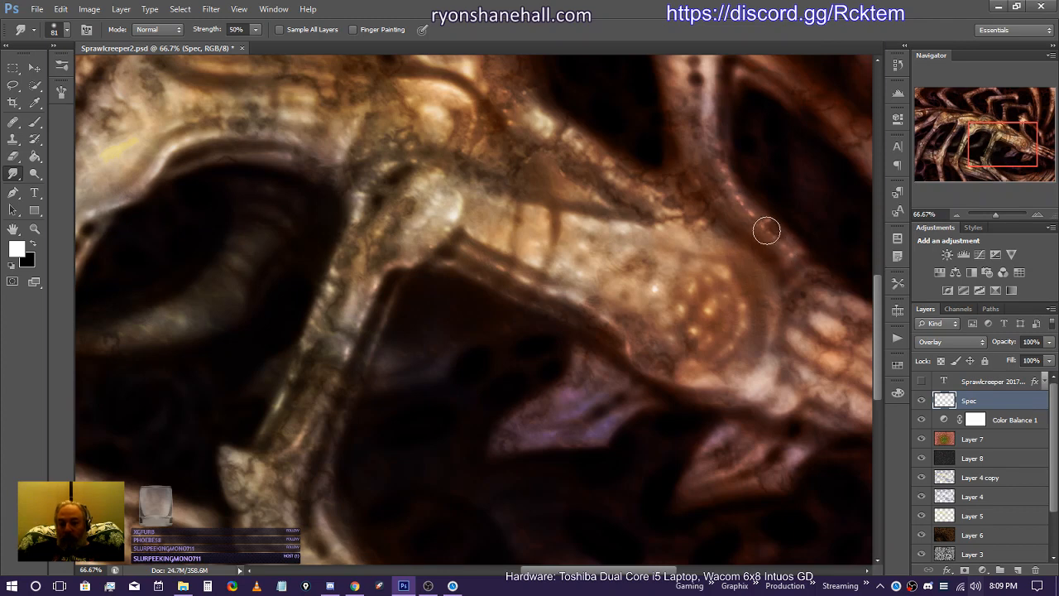
{"action": "mouse_move", "coordinate": [766, 230]}
{"action": "left_mouse_down"}
{"action": "mouse_move", "coordinate": [741, 212]}
{"action": "mouse_move", "coordinate": [750, 216]}
{"action": "mouse_move", "coordinate": [720, 166]}
{"action": "mouse_move", "coordinate": [752, 216]}
{"action": "mouse_move", "coordinate": [761, 259]}
{"action": "mouse_move", "coordinate": [793, 265]}
{"action": "left_mouse_up"}
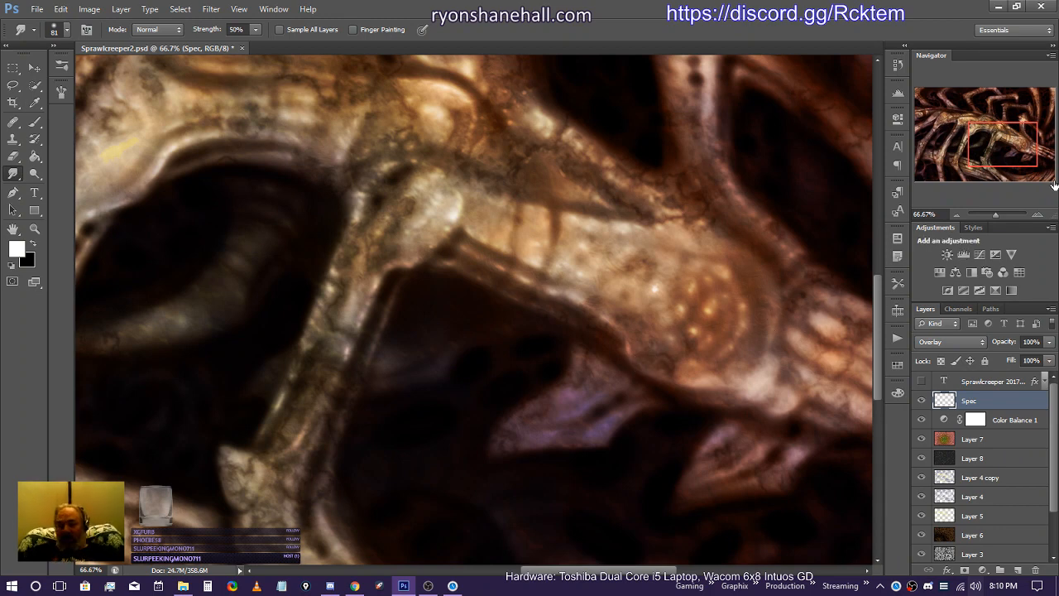
Step: Paint white flecks on the two pale spines and the adjoining banded bone, and smudge those on the spines
{"action": "left_click_drag", "start_coordinate": [990, 154], "coordinate": [1007, 172]}
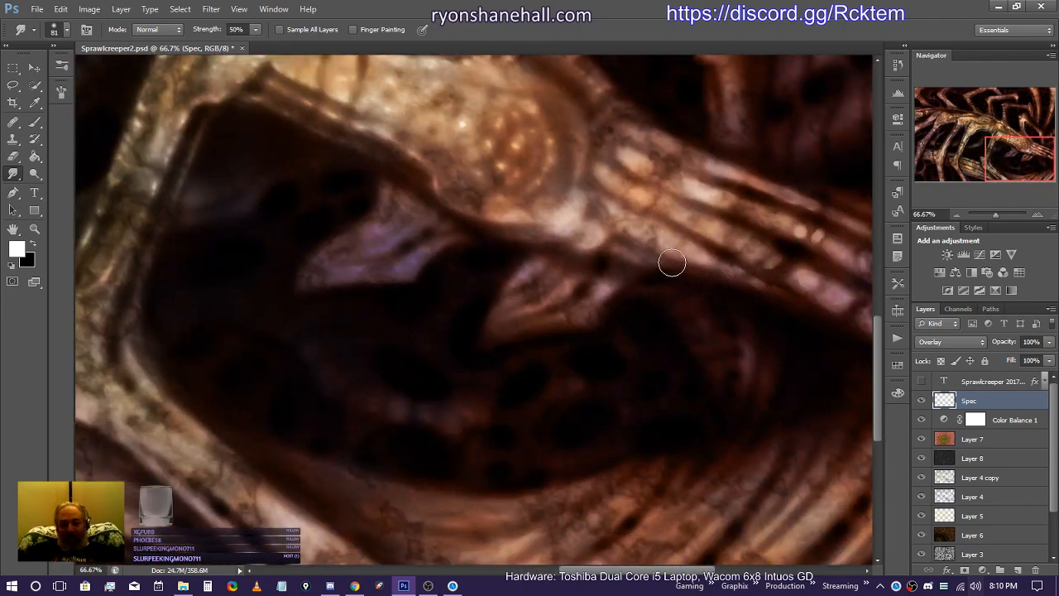
{"action": "left_click", "coordinate": [35, 122]}
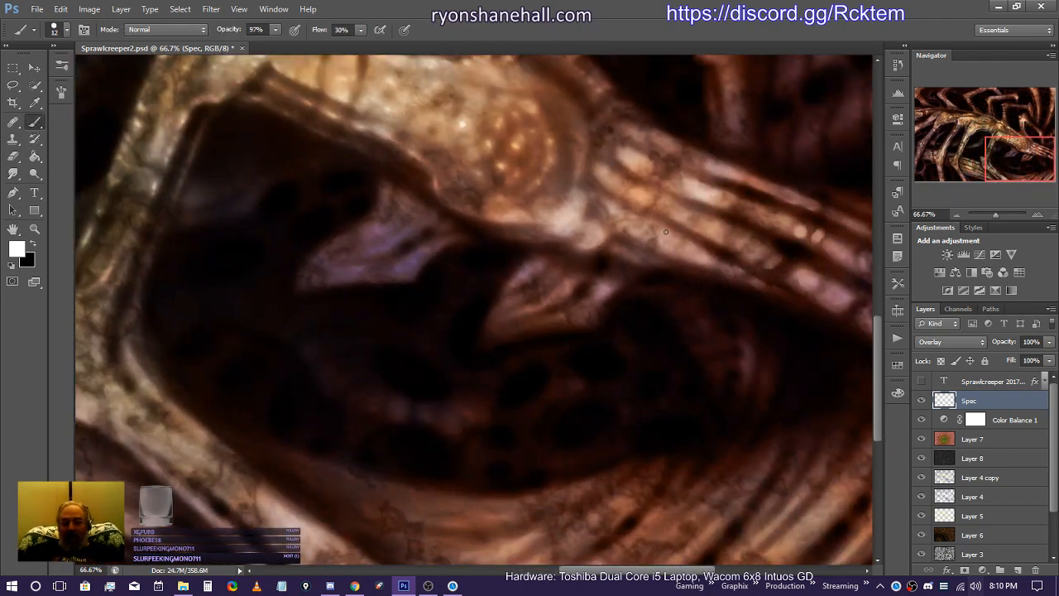
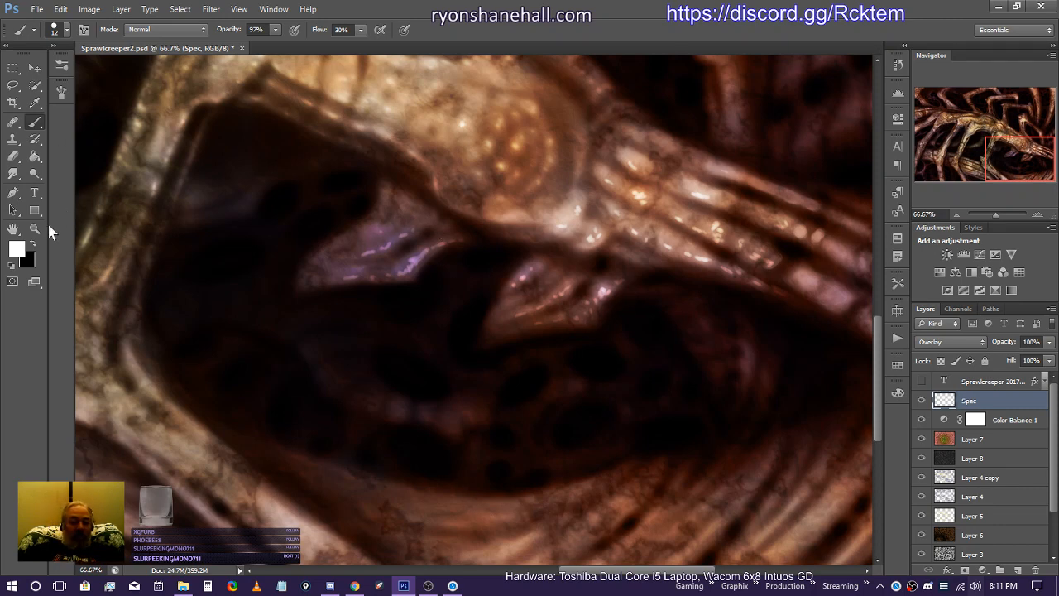
{"action": "left_click", "coordinate": [13, 173]}
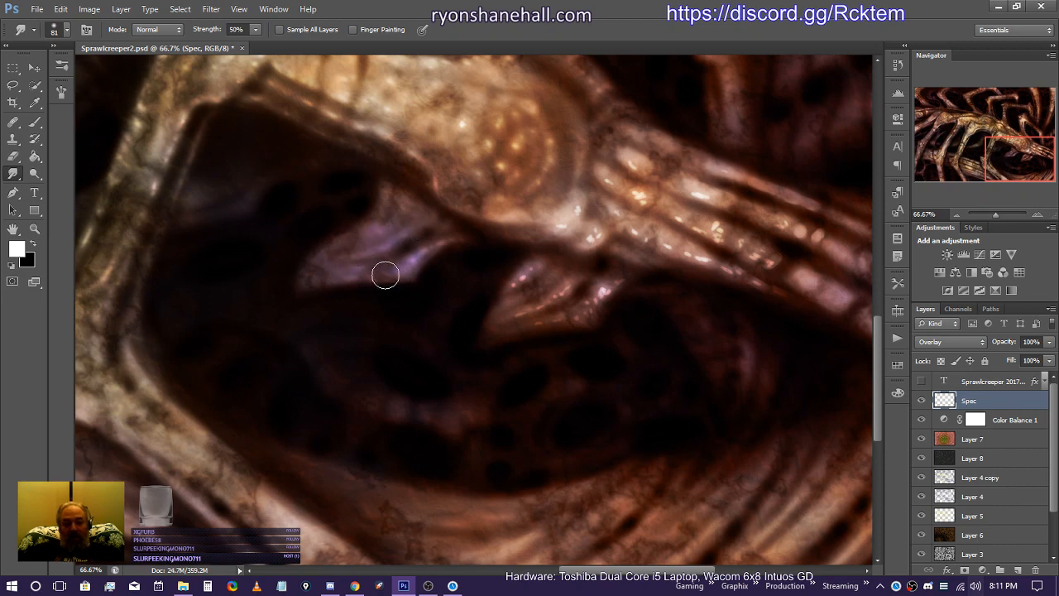
{"action": "mouse_move", "coordinate": [411, 260]}
{"action": "left_mouse_down"}
{"action": "mouse_move", "coordinate": [384, 273]}
{"action": "mouse_move", "coordinate": [399, 271]}
{"action": "mouse_move", "coordinate": [409, 265]}
{"action": "mouse_move", "coordinate": [347, 272]}
{"action": "mouse_move", "coordinate": [428, 260]}
{"action": "mouse_move", "coordinate": [461, 242]}
{"action": "left_mouse_up"}
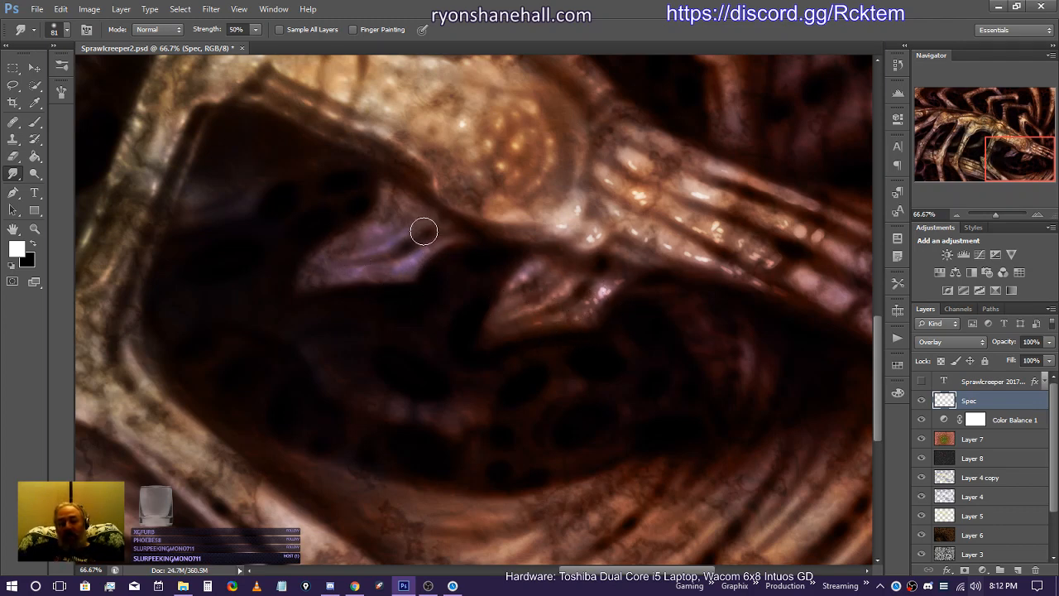
{"action": "mouse_move", "coordinate": [599, 298]}
{"action": "left_mouse_down"}
{"action": "mouse_move", "coordinate": [588, 303]}
{"action": "mouse_move", "coordinate": [617, 279]}
{"action": "left_mouse_up"}
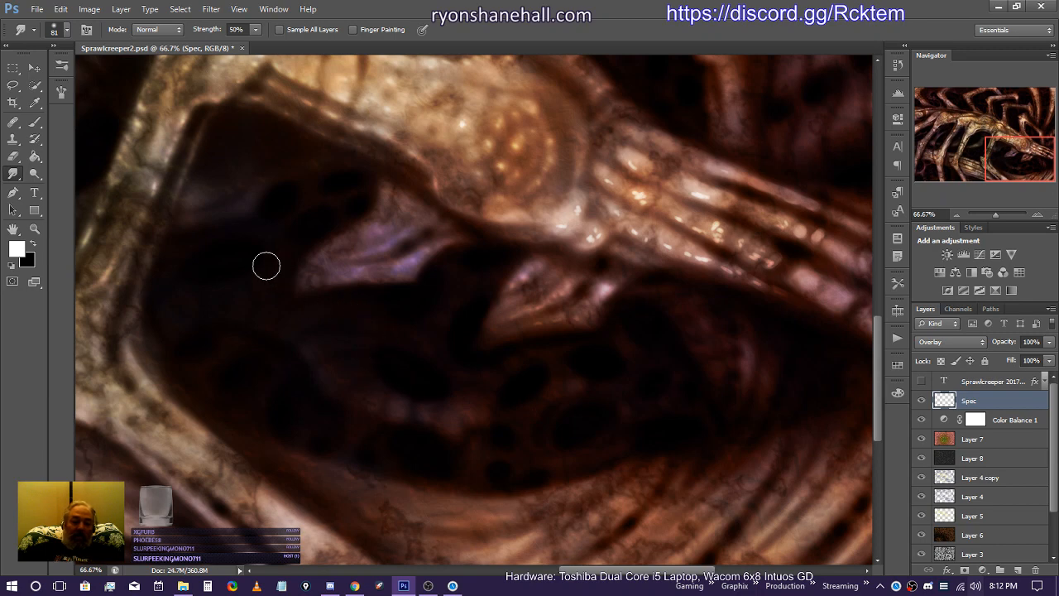
Step: Add more white flecks to the two pale spines and smudge the bright spots on the reddish one
{"action": "left_click", "coordinate": [34, 121]}
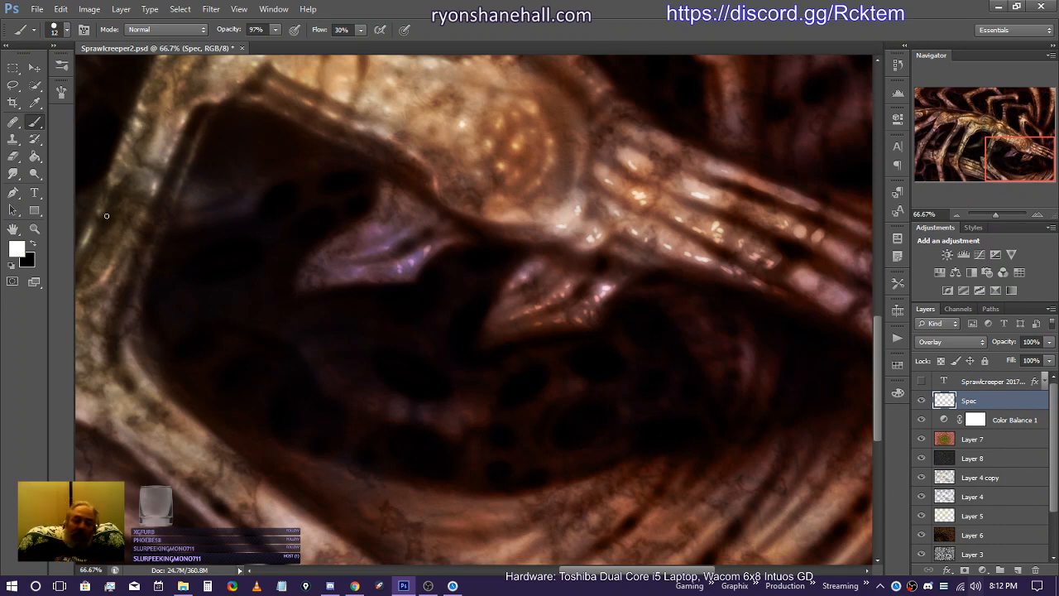
{"action": "left_click", "coordinate": [14, 175]}
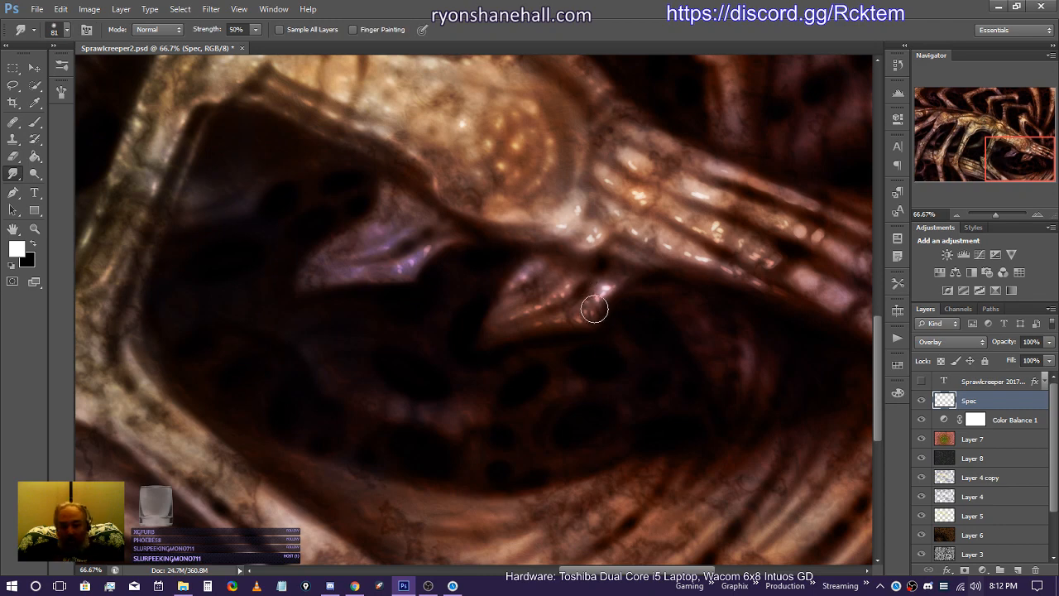
{"action": "mouse_move", "coordinate": [599, 290]}
{"action": "left_mouse_down"}
{"action": "mouse_move", "coordinate": [574, 321]}
{"action": "mouse_move", "coordinate": [534, 327]}
{"action": "mouse_move", "coordinate": [510, 316]}
{"action": "mouse_move", "coordinate": [566, 284]}
{"action": "mouse_move", "coordinate": [505, 287]}
{"action": "left_mouse_up"}
{"action": "mouse_move", "coordinate": [606, 288]}
{"action": "left_mouse_down"}
{"action": "mouse_move", "coordinate": [614, 285]}
{"action": "mouse_move", "coordinate": [620, 274]}
{"action": "mouse_move", "coordinate": [605, 283]}
{"action": "mouse_move", "coordinate": [610, 263]}
{"action": "mouse_move", "coordinate": [614, 273]}
{"action": "mouse_move", "coordinate": [604, 259]}
{"action": "mouse_move", "coordinate": [610, 285]}
{"action": "mouse_move", "coordinate": [637, 269]}
{"action": "mouse_move", "coordinate": [610, 284]}
{"action": "left_mouse_up"}
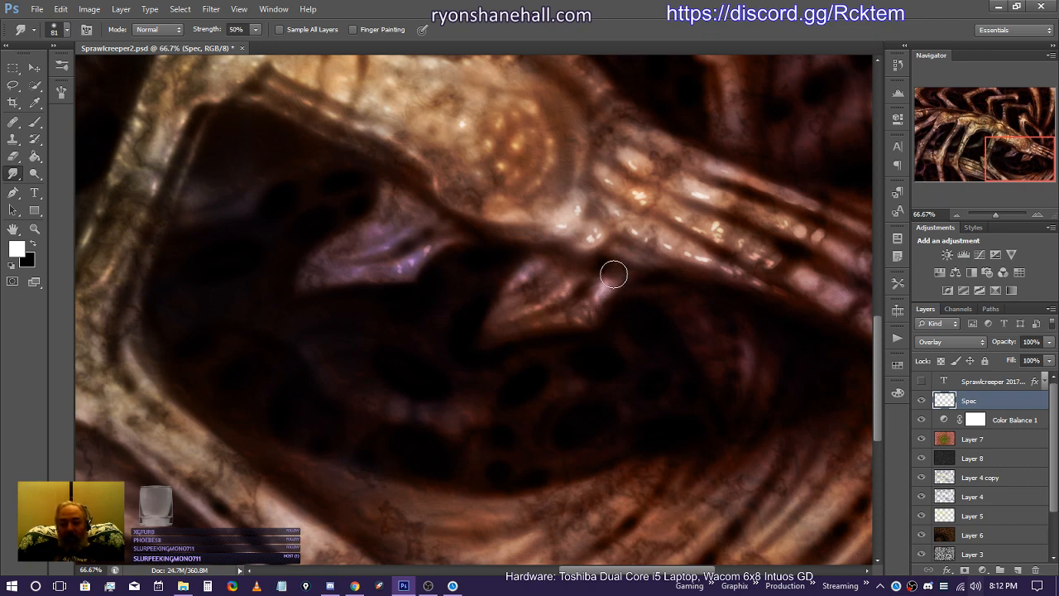
{"action": "left_click_drag", "start_coordinate": [595, 285], "coordinate": [612, 296]}
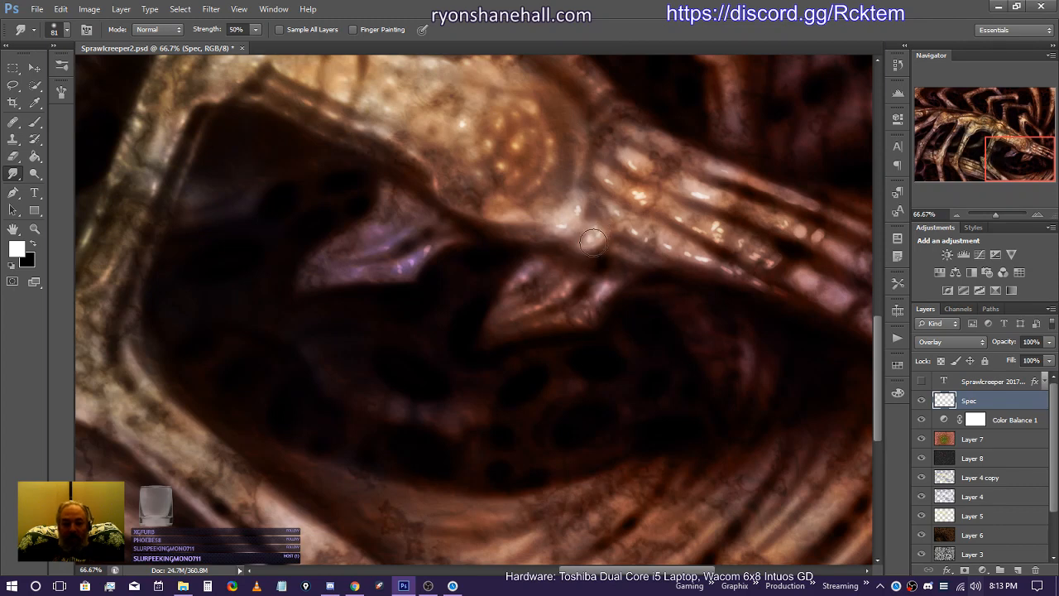
Step: Sharpen the smudged highlights on the reddish spine using the Sharpen tool at 45 px
{"action": "left_click", "coordinate": [13, 174]}
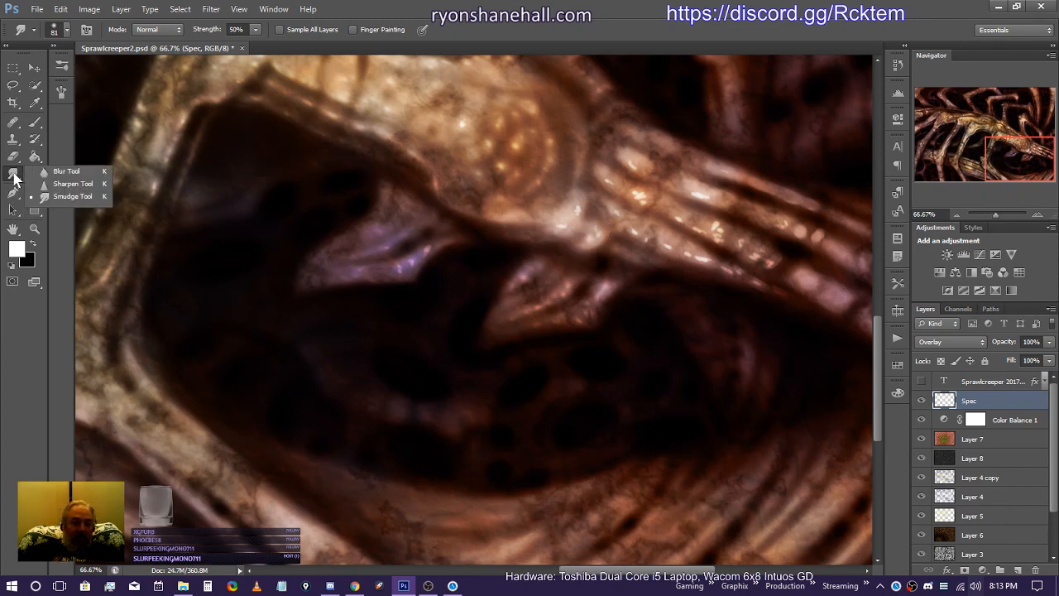
{"action": "left_click", "coordinate": [69, 184]}
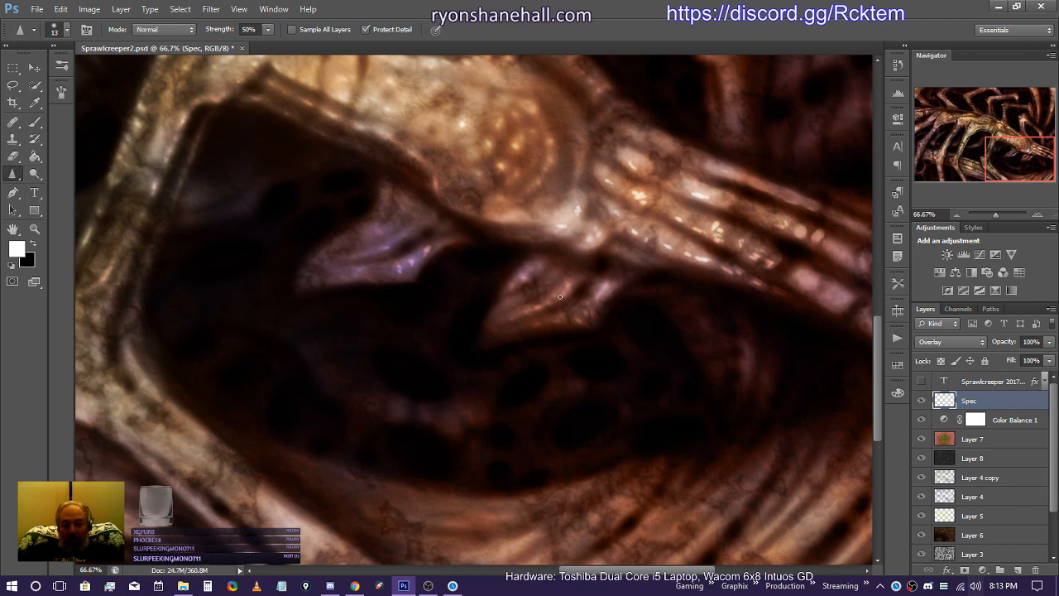
{"action": "left_click", "coordinate": [69, 30]}
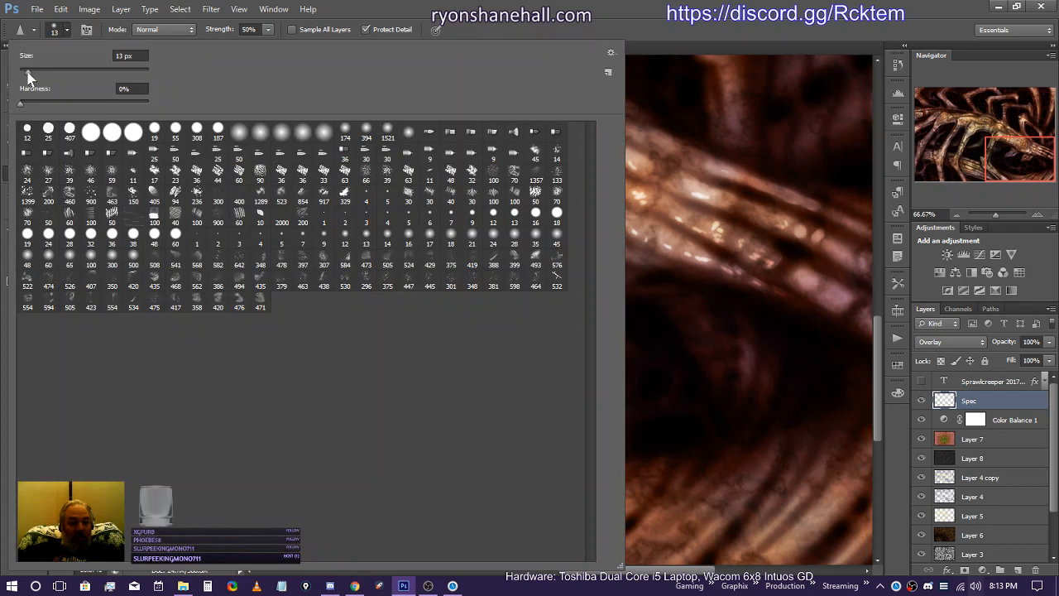
{"action": "left_click_drag", "start_coordinate": [26, 71], "coordinate": [48, 72]}
{"action": "left_click", "coordinate": [603, 32]}
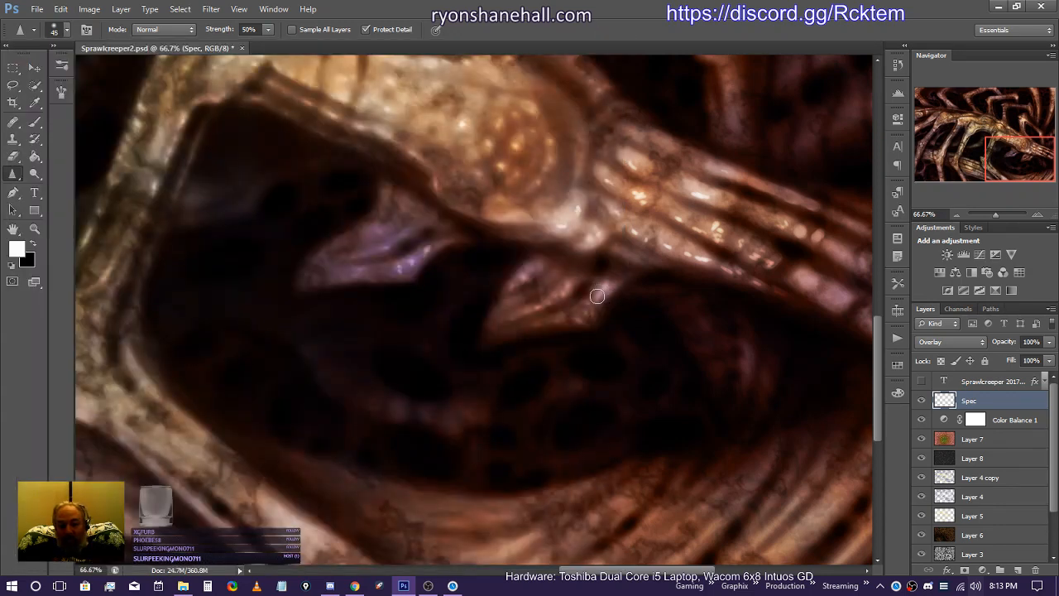
{"action": "mouse_move", "coordinate": [597, 287]}
{"action": "left_mouse_down"}
{"action": "mouse_move", "coordinate": [574, 322]}
{"action": "mouse_move", "coordinate": [610, 282]}
{"action": "left_mouse_up"}
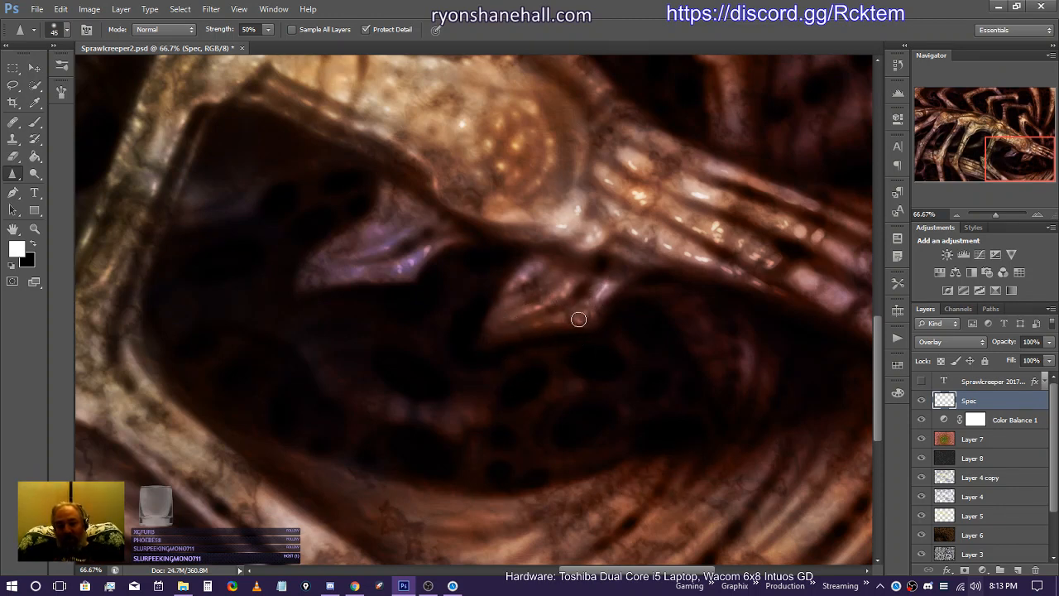
{"action": "left_click_drag", "start_coordinate": [579, 319], "coordinate": [586, 313]}
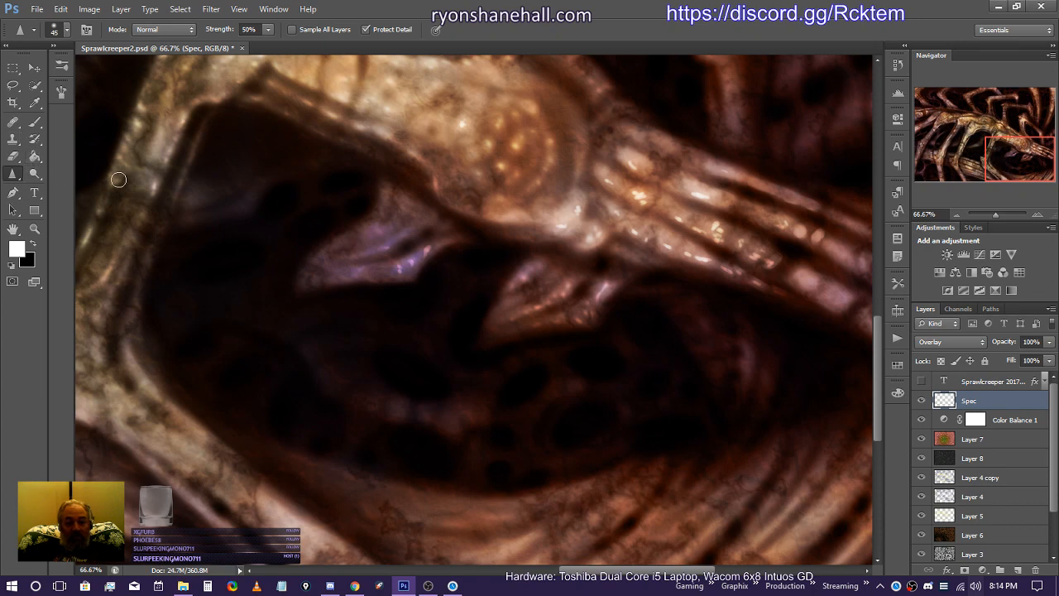
Step: Soften the highlights on both spines and the banded bone using the Blur tool
{"action": "left_click", "coordinate": [15, 177]}
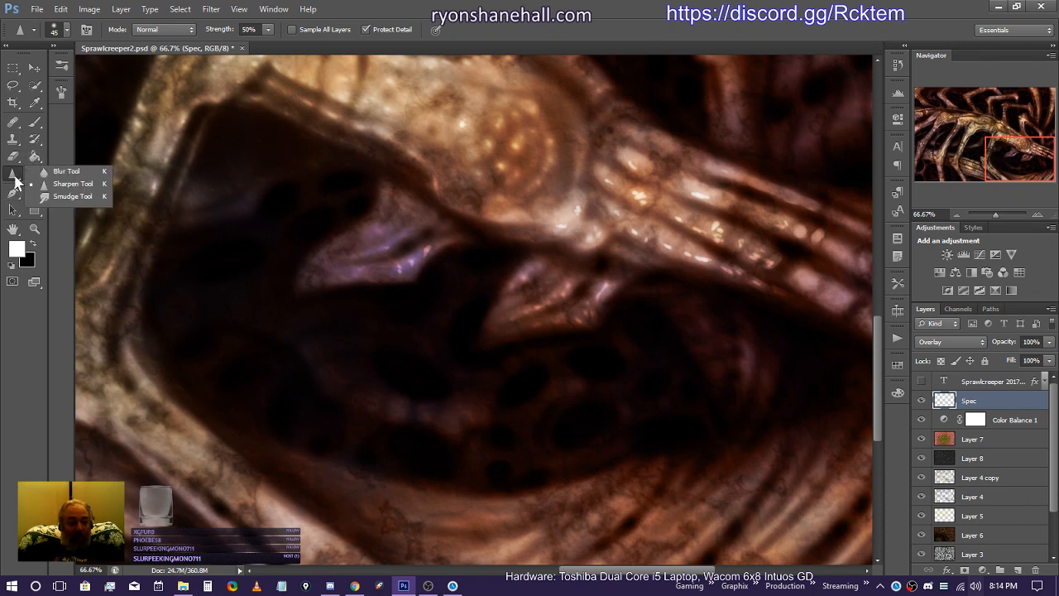
{"action": "left_click", "coordinate": [46, 175]}
{"action": "mouse_move", "coordinate": [378, 261]}
{"action": "left_mouse_down"}
{"action": "mouse_move", "coordinate": [422, 265]}
{"action": "mouse_move", "coordinate": [393, 269]}
{"action": "mouse_move", "coordinate": [405, 275]}
{"action": "mouse_move", "coordinate": [418, 258]}
{"action": "mouse_move", "coordinate": [333, 272]}
{"action": "mouse_move", "coordinate": [329, 257]}
{"action": "mouse_move", "coordinate": [373, 238]}
{"action": "mouse_move", "coordinate": [341, 246]}
{"action": "left_mouse_up"}
{"action": "mouse_move", "coordinate": [588, 314]}
{"action": "left_mouse_down"}
{"action": "mouse_move", "coordinate": [617, 295]}
{"action": "mouse_move", "coordinate": [607, 291]}
{"action": "left_mouse_up"}
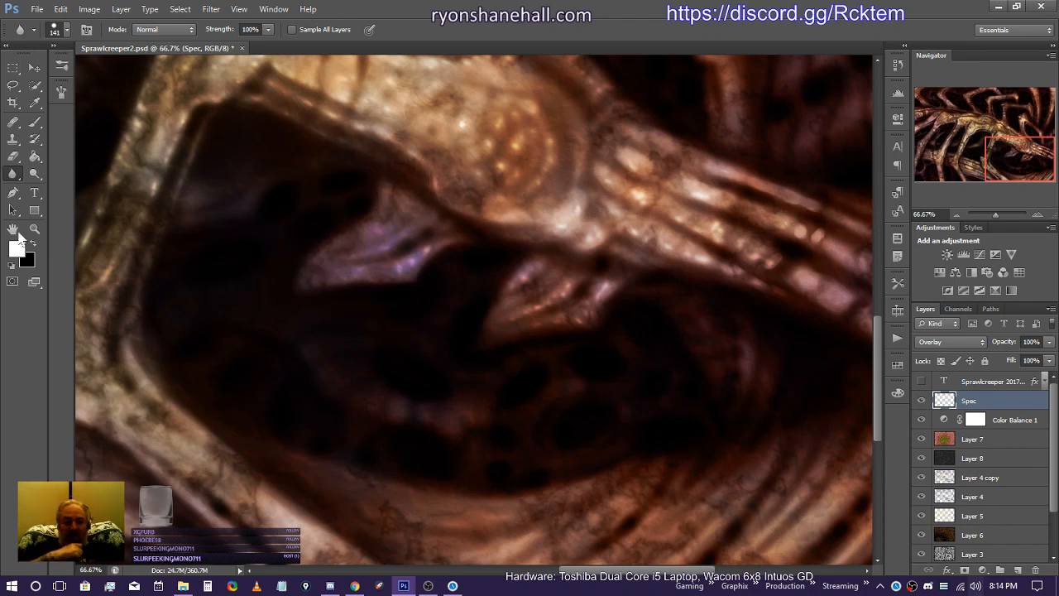
Step: Paint small white flecks between the holes of the dark membrane and along the rim below it
{"action": "right_click", "coordinate": [13, 177]}
{"action": "left_click", "coordinate": [78, 205]}
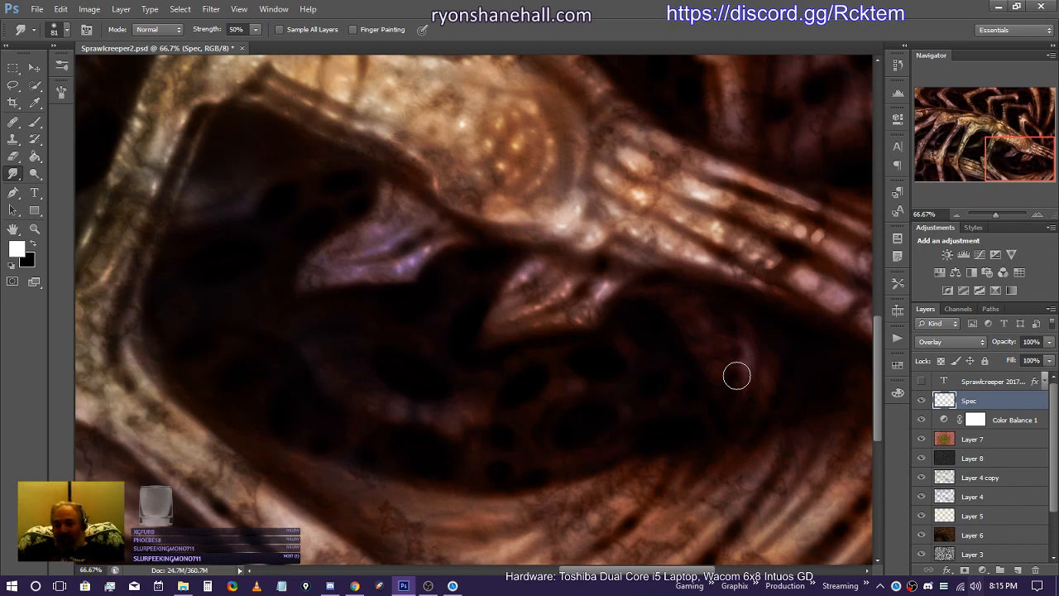
{"action": "mouse_move", "coordinate": [1009, 164]}
{"action": "left_mouse_down"}
{"action": "mouse_move", "coordinate": [983, 139]}
{"action": "mouse_move", "coordinate": [993, 170]}
{"action": "mouse_move", "coordinate": [1009, 166]}
{"action": "left_mouse_up"}
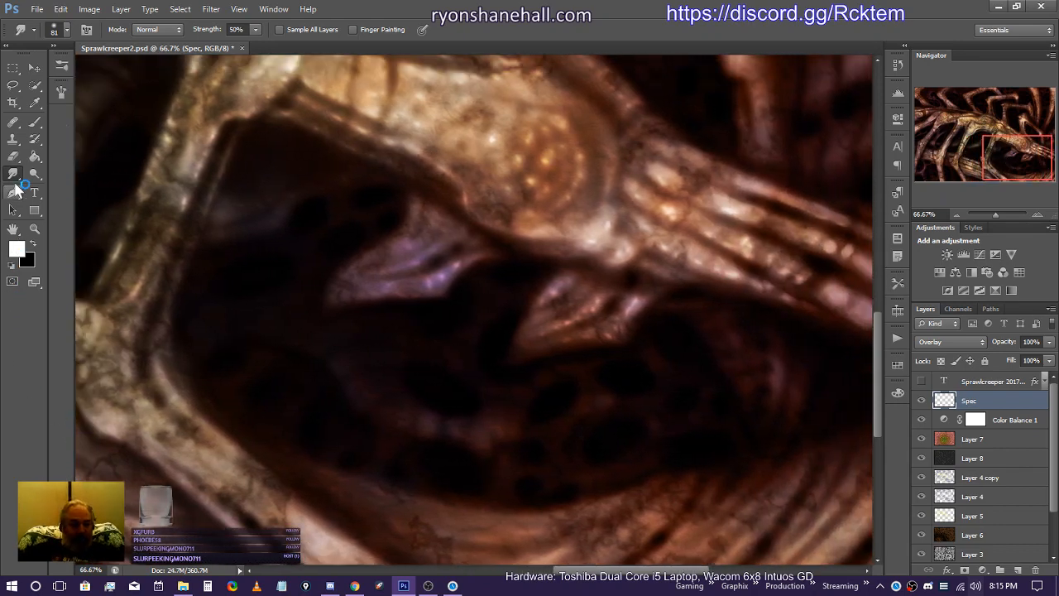
{"action": "left_click", "coordinate": [35, 122]}
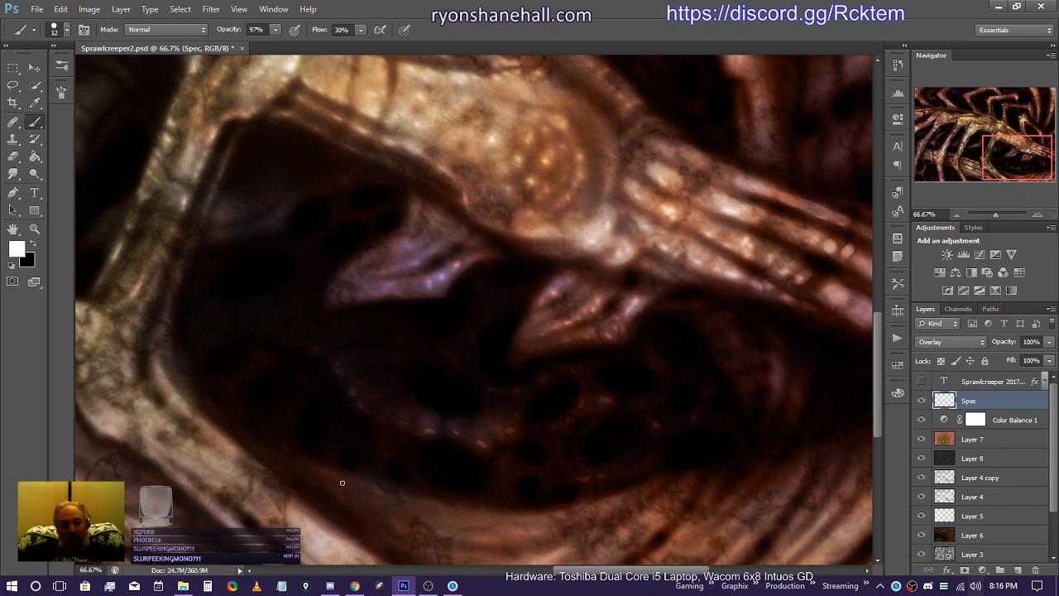
{"action": "mouse_move", "coordinate": [360, 485]}
{"action": "left_mouse_down"}
{"action": "mouse_move", "coordinate": [493, 527]}
{"action": "mouse_move", "coordinate": [441, 521]}
{"action": "mouse_move", "coordinate": [543, 520]}
{"action": "left_mouse_up"}
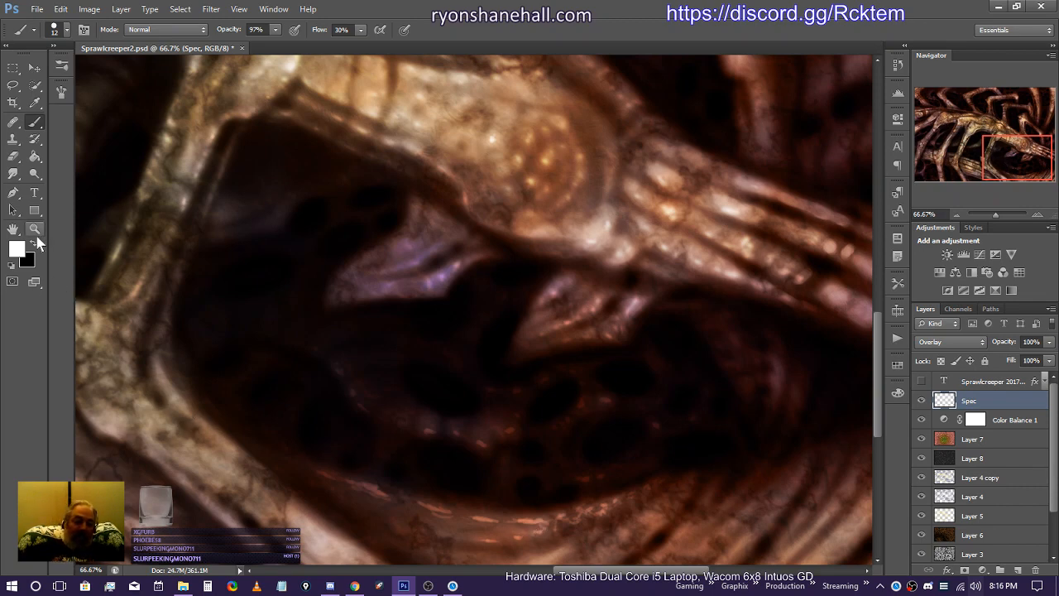
Step: Blur the fresh flecks on the dark membrane and its lower rim
{"action": "left_click", "coordinate": [12, 174]}
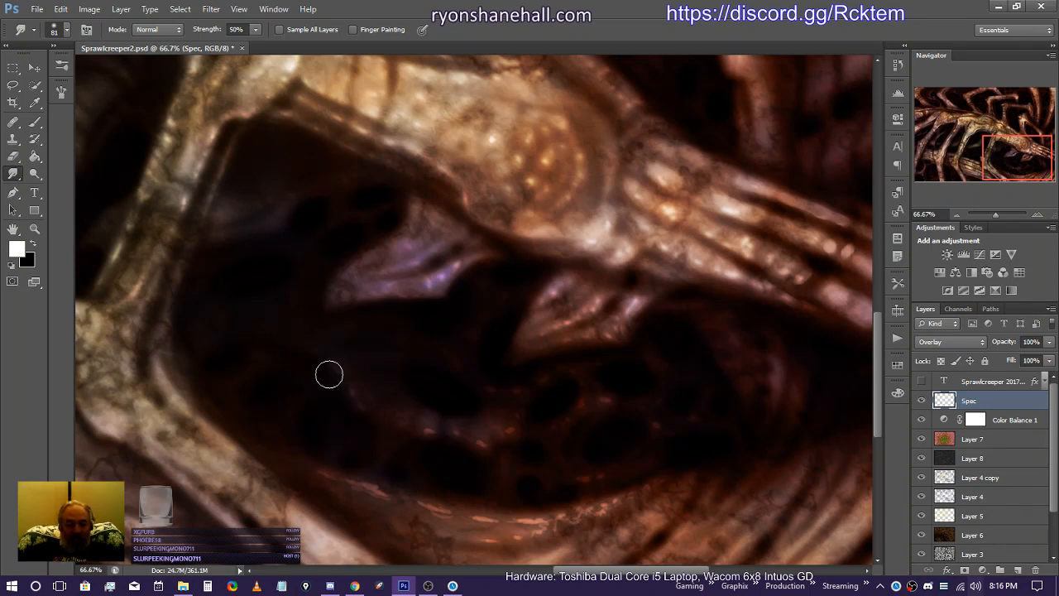
{"action": "right_click", "coordinate": [10, 177]}
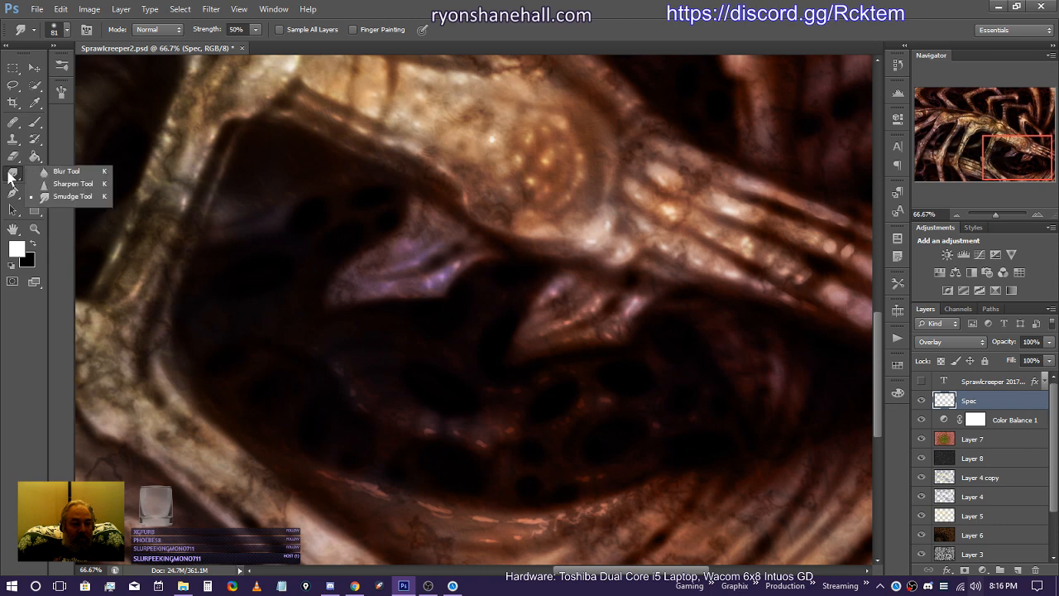
{"action": "left_click", "coordinate": [70, 172]}
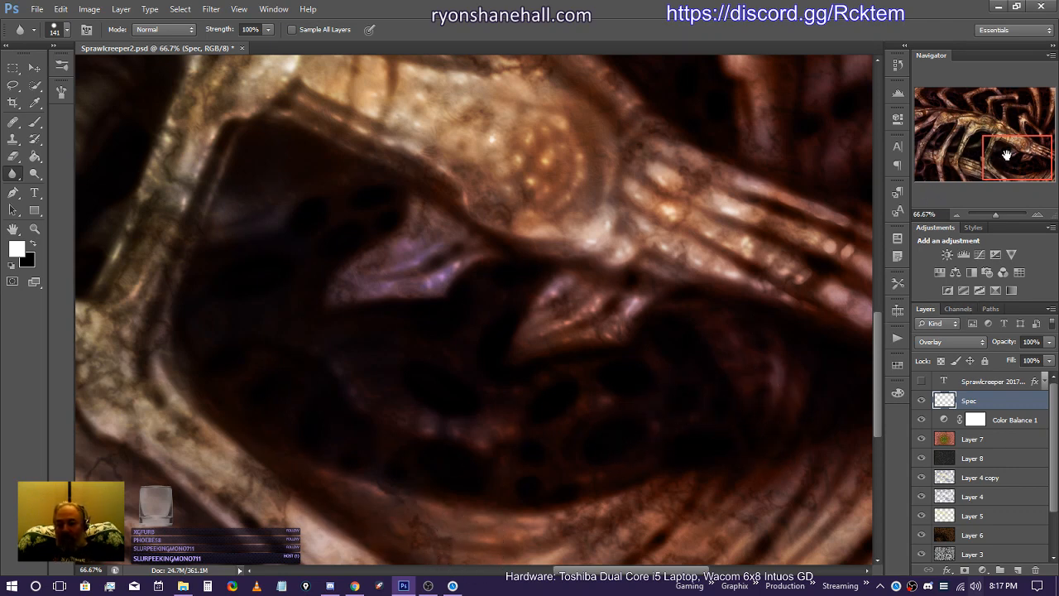
Step: Paint white flecks and short streaks along the bands of the striped segment between the two ribs
{"action": "left_click_drag", "start_coordinate": [1010, 156], "coordinate": [986, 160]}
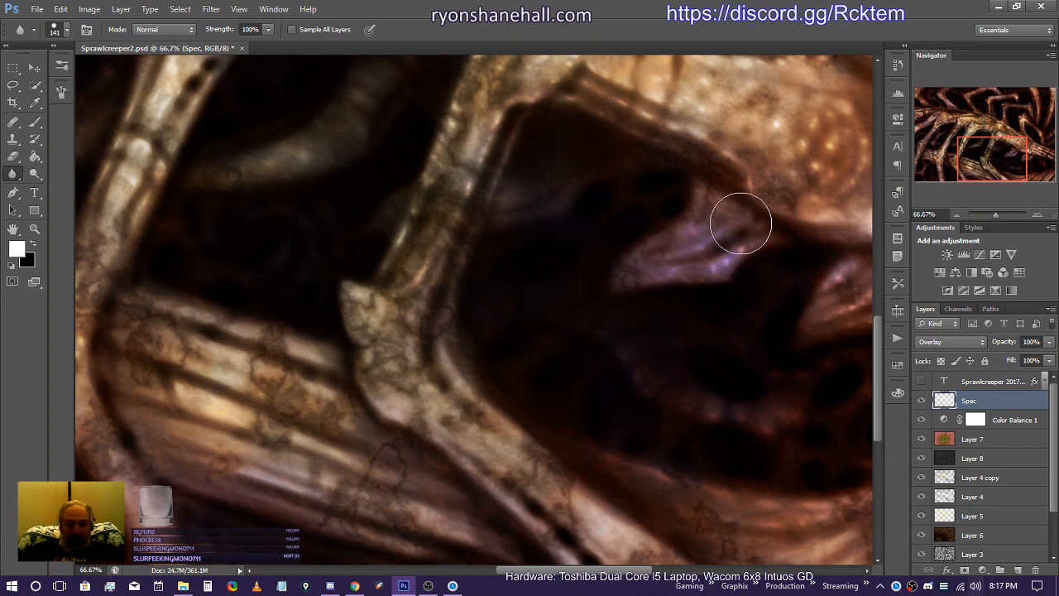
{"action": "left_click_drag", "start_coordinate": [976, 157], "coordinate": [956, 159]}
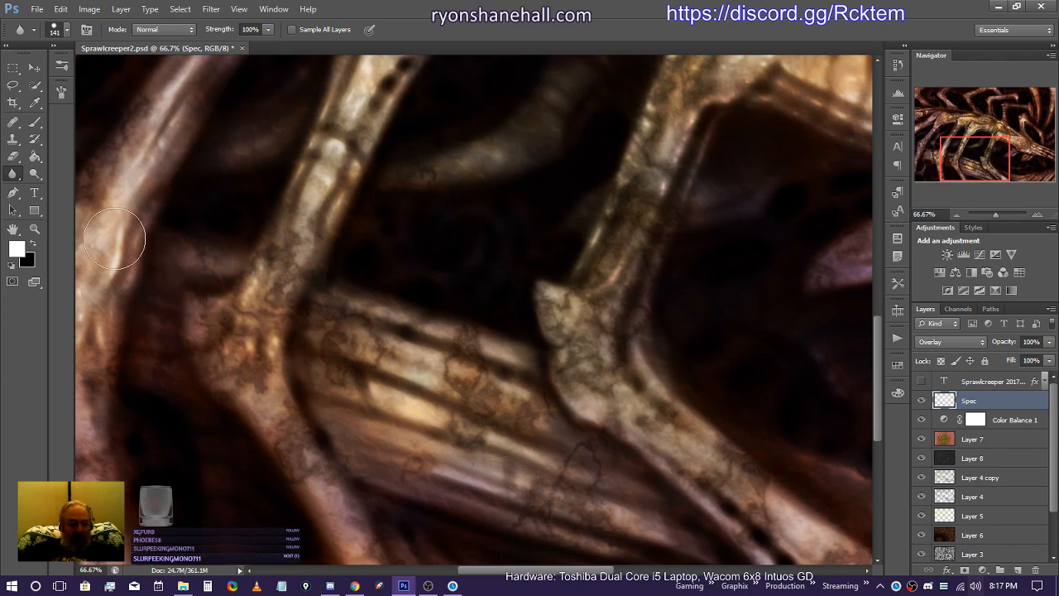
{"action": "left_click", "coordinate": [35, 122]}
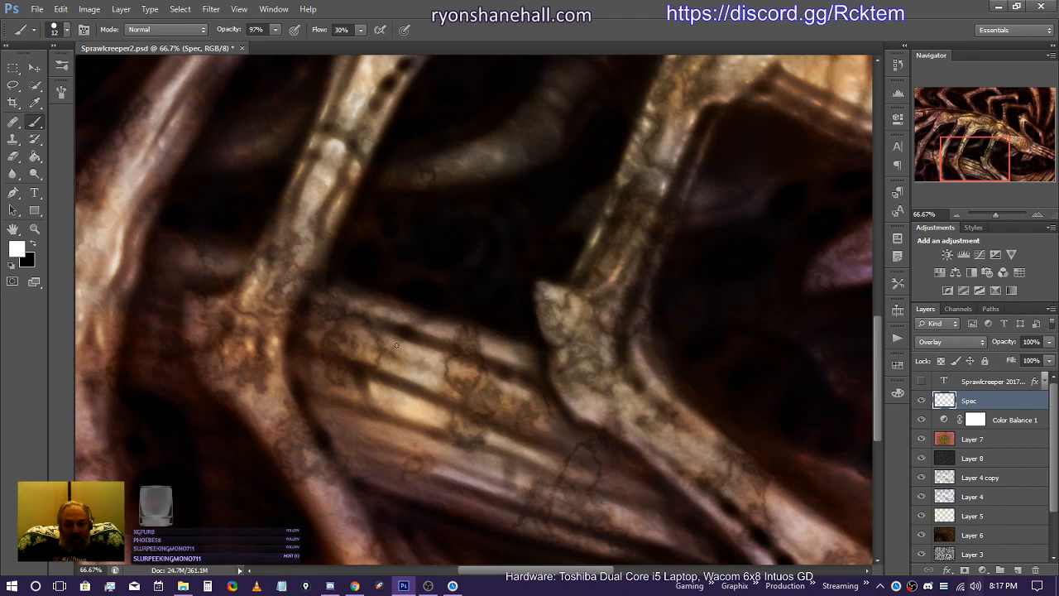
{"action": "left_click_drag", "start_coordinate": [408, 350], "coordinate": [435, 356]}
{"action": "left_click_drag", "start_coordinate": [506, 389], "coordinate": [519, 393]}
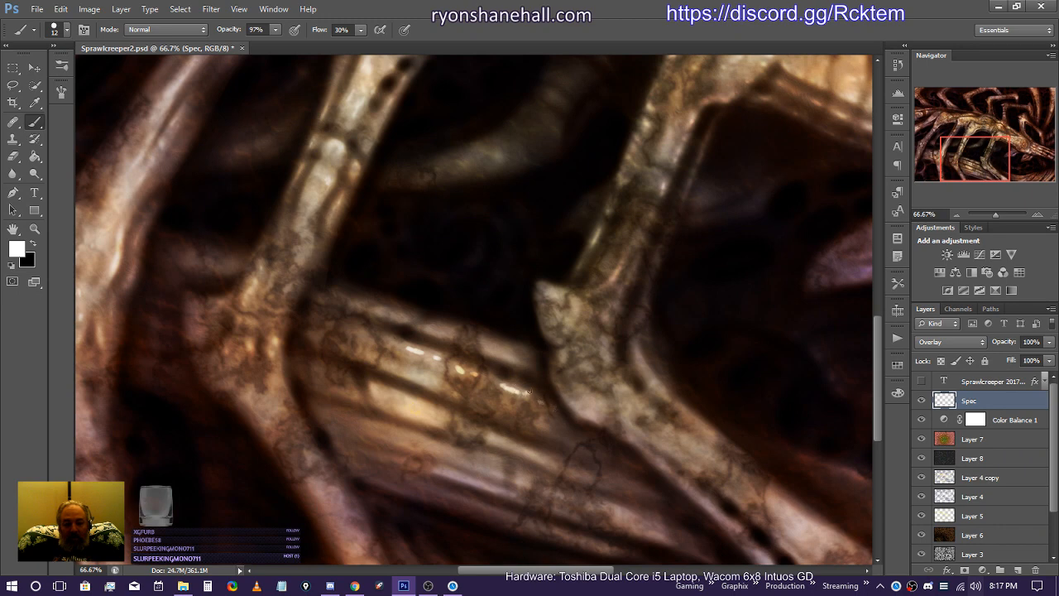
{"action": "left_click_drag", "start_coordinate": [507, 358], "coordinate": [485, 348]}
{"action": "left_click_drag", "start_coordinate": [444, 332], "coordinate": [353, 302]}
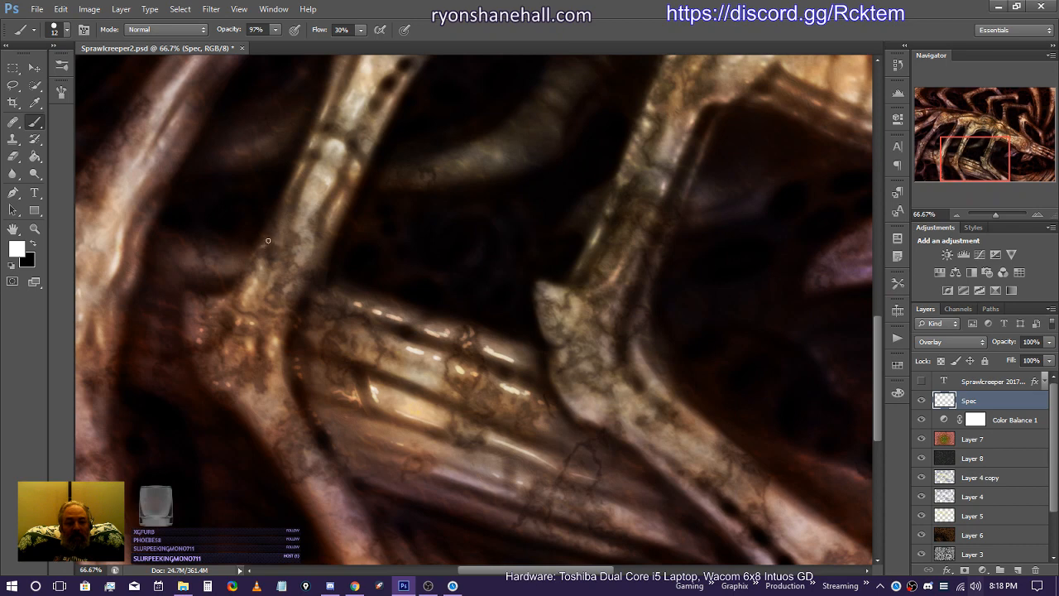
Step: Add a thin white highlight on the rib above the striped segment and blur the fresh flecks across both
{"action": "left_click_drag", "start_coordinate": [289, 195], "coordinate": [285, 225]}
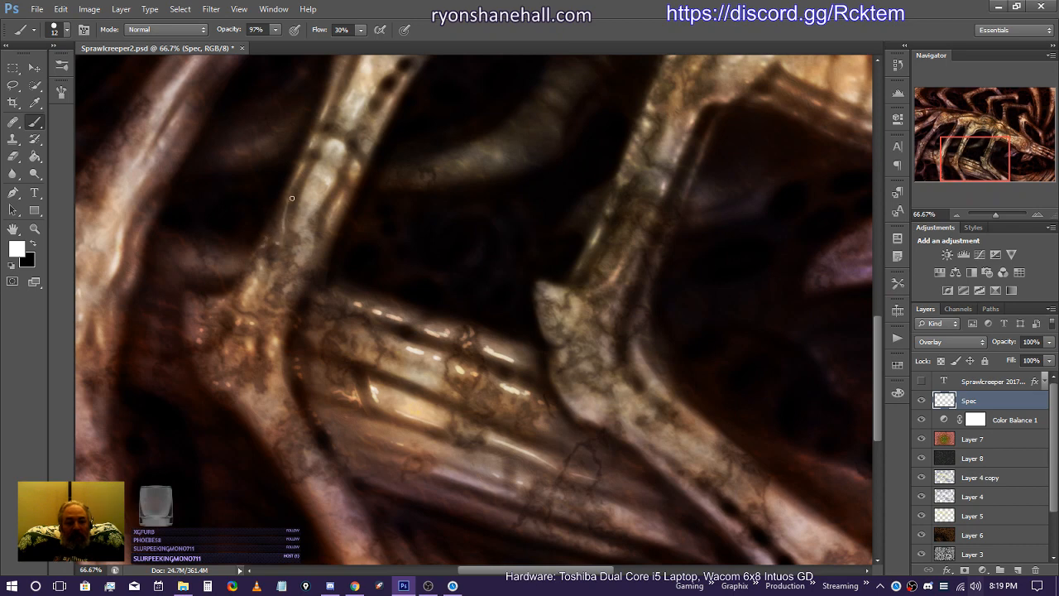
{"action": "left_click", "coordinate": [12, 174]}
{"action": "mouse_move", "coordinate": [243, 265]}
{"action": "left_mouse_down"}
{"action": "mouse_move", "coordinate": [281, 222]}
{"action": "mouse_move", "coordinate": [289, 187]}
{"action": "mouse_move", "coordinate": [230, 313]}
{"action": "mouse_move", "coordinate": [278, 312]}
{"action": "mouse_move", "coordinate": [239, 343]}
{"action": "mouse_move", "coordinate": [242, 363]}
{"action": "mouse_move", "coordinate": [190, 341]}
{"action": "mouse_move", "coordinate": [191, 324]}
{"action": "mouse_move", "coordinate": [230, 397]}
{"action": "mouse_move", "coordinate": [221, 384]}
{"action": "mouse_move", "coordinate": [251, 366]}
{"action": "mouse_move", "coordinate": [253, 399]}
{"action": "mouse_move", "coordinate": [313, 394]}
{"action": "mouse_move", "coordinate": [302, 367]}
{"action": "mouse_move", "coordinate": [311, 415]}
{"action": "mouse_move", "coordinate": [296, 363]}
{"action": "mouse_move", "coordinate": [302, 325]}
{"action": "mouse_move", "coordinate": [303, 396]}
{"action": "mouse_move", "coordinate": [323, 438]}
{"action": "mouse_move", "coordinate": [302, 328]}
{"action": "mouse_move", "coordinate": [298, 372]}
{"action": "mouse_move", "coordinate": [359, 369]}
{"action": "mouse_move", "coordinate": [365, 405]}
{"action": "mouse_move", "coordinate": [324, 388]}
{"action": "mouse_move", "coordinate": [376, 397]}
{"action": "mouse_move", "coordinate": [330, 349]}
{"action": "mouse_move", "coordinate": [396, 349]}
{"action": "mouse_move", "coordinate": [362, 306]}
{"action": "mouse_move", "coordinate": [392, 309]}
{"action": "mouse_move", "coordinate": [345, 290]}
{"action": "mouse_move", "coordinate": [463, 332]}
{"action": "mouse_move", "coordinate": [427, 321]}
{"action": "mouse_move", "coordinate": [451, 336]}
{"action": "mouse_move", "coordinate": [416, 312]}
{"action": "mouse_move", "coordinate": [457, 339]}
{"action": "mouse_move", "coordinate": [372, 303]}
{"action": "mouse_move", "coordinate": [519, 360]}
{"action": "mouse_move", "coordinate": [475, 337]}
{"action": "mouse_move", "coordinate": [508, 347]}
{"action": "mouse_move", "coordinate": [474, 334]}
{"action": "mouse_move", "coordinate": [522, 388]}
{"action": "mouse_move", "coordinate": [503, 389]}
{"action": "mouse_move", "coordinate": [538, 389]}
{"action": "mouse_move", "coordinate": [529, 380]}
{"action": "mouse_move", "coordinate": [544, 408]}
{"action": "mouse_move", "coordinate": [403, 388]}
{"action": "mouse_move", "coordinate": [420, 341]}
{"action": "mouse_move", "coordinate": [435, 372]}
{"action": "mouse_move", "coordinate": [497, 381]}
{"action": "mouse_move", "coordinate": [568, 433]}
{"action": "mouse_move", "coordinate": [408, 418]}
{"action": "mouse_move", "coordinate": [410, 389]}
{"action": "mouse_move", "coordinate": [377, 389]}
{"action": "mouse_move", "coordinate": [496, 459]}
{"action": "mouse_move", "coordinate": [504, 439]}
{"action": "mouse_move", "coordinate": [541, 466]}
{"action": "mouse_move", "coordinate": [517, 448]}
{"action": "mouse_move", "coordinate": [591, 478]}
{"action": "mouse_move", "coordinate": [438, 489]}
{"action": "mouse_move", "coordinate": [392, 440]}
{"action": "mouse_move", "coordinate": [471, 499]}
{"action": "mouse_move", "coordinate": [536, 502]}
{"action": "left_mouse_up"}
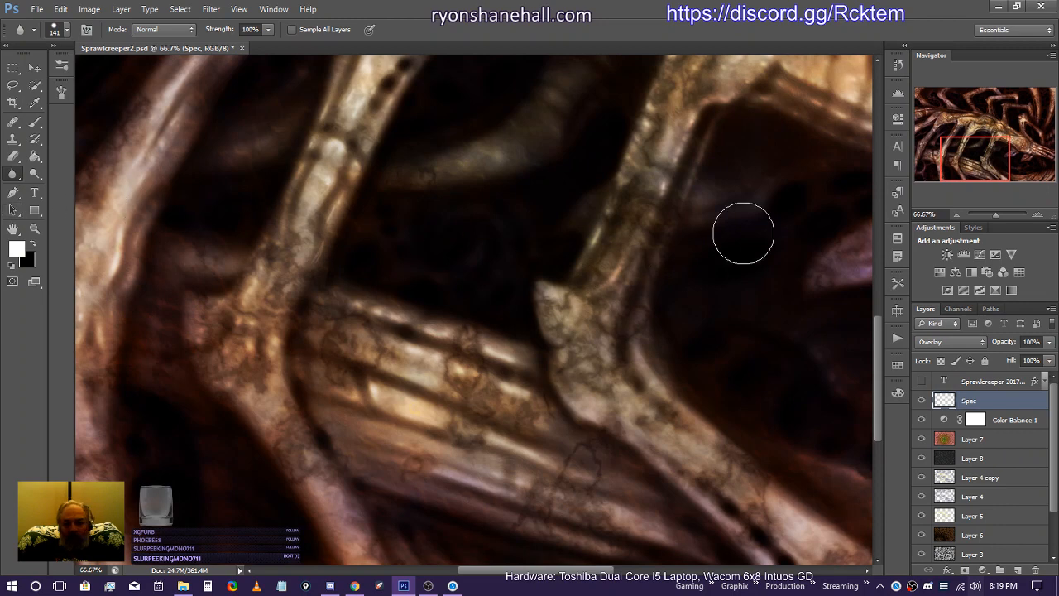
Step: Paint small white flecks along the inner edge of the bent rib beside the dark membrane and blur them into the bone
{"action": "mouse_move", "coordinate": [960, 159]}
{"action": "left_mouse_down"}
{"action": "mouse_move", "coordinate": [998, 167]}
{"action": "mouse_move", "coordinate": [978, 170]}
{"action": "left_mouse_up"}
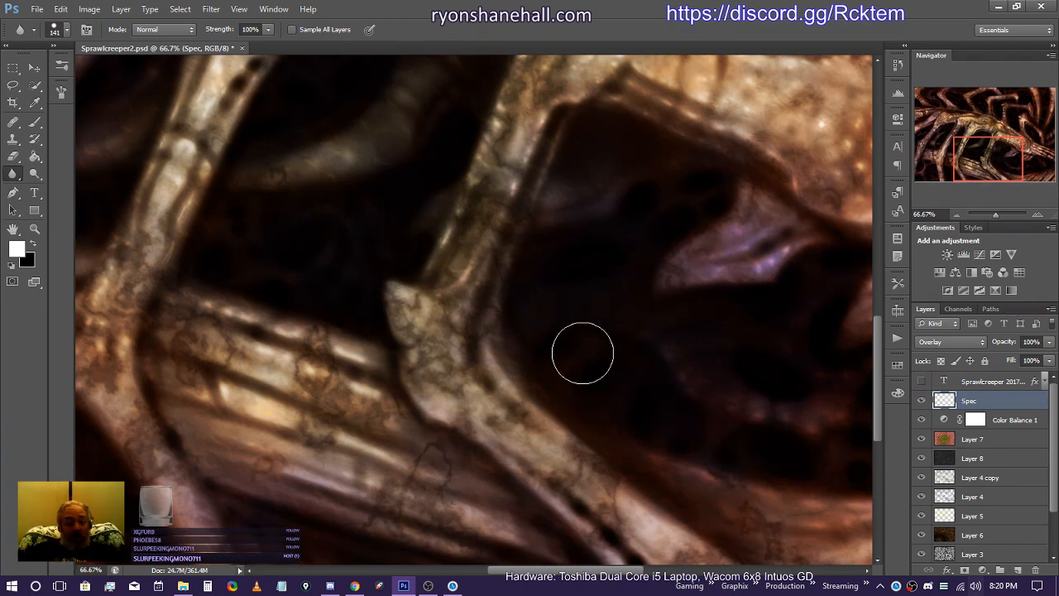
{"action": "left_click", "coordinate": [35, 122]}
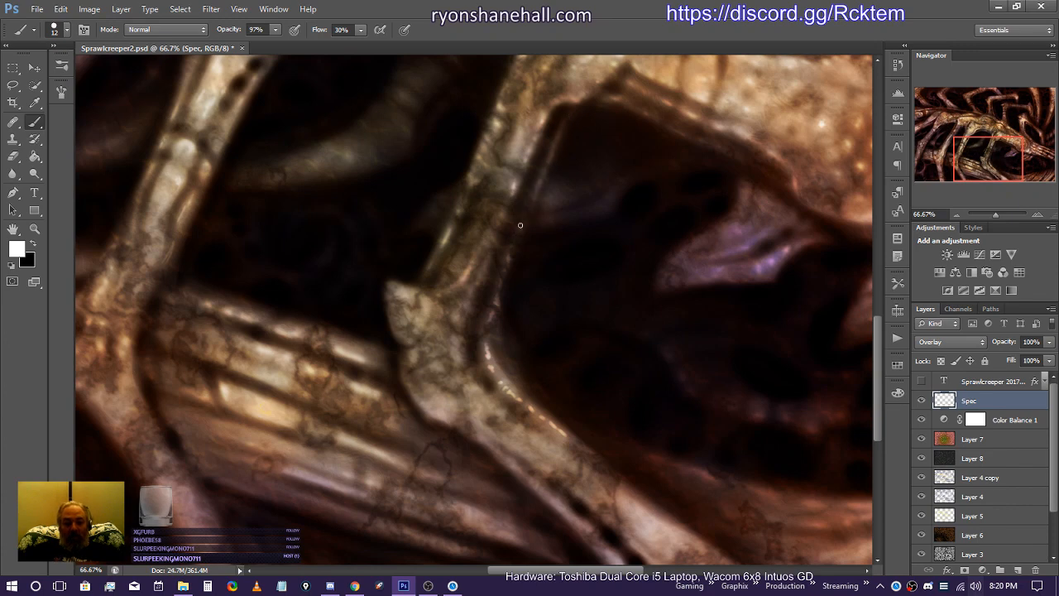
{"action": "left_click", "coordinate": [12, 173]}
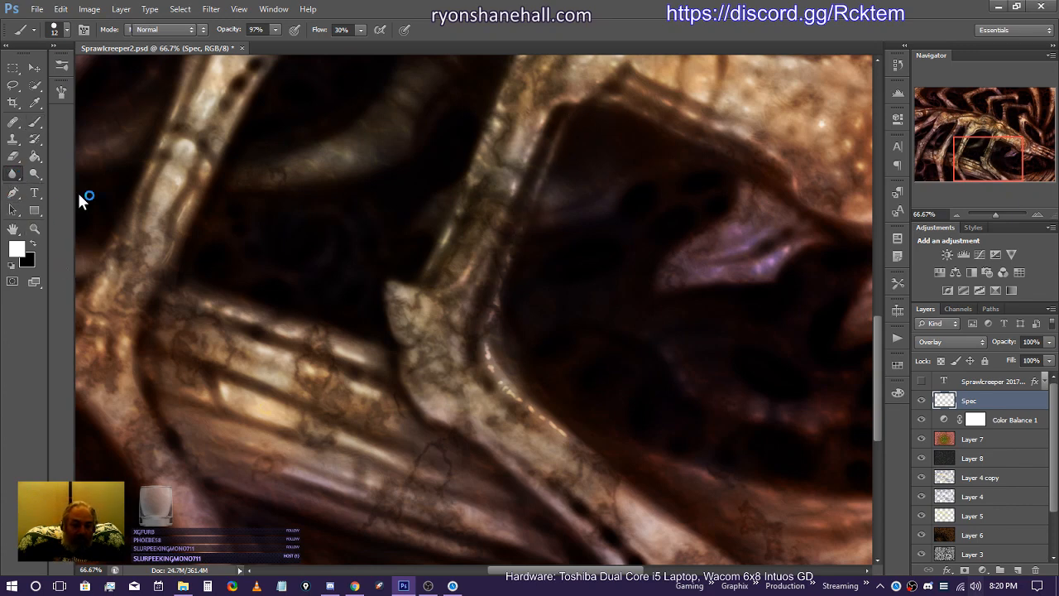
{"action": "mouse_move", "coordinate": [496, 300]}
{"action": "left_mouse_down"}
{"action": "mouse_move", "coordinate": [487, 327]}
{"action": "mouse_move", "coordinate": [497, 377]}
{"action": "mouse_move", "coordinate": [583, 455]}
{"action": "mouse_move", "coordinate": [510, 358]}
{"action": "mouse_move", "coordinate": [492, 350]}
{"action": "mouse_move", "coordinate": [504, 306]}
{"action": "mouse_move", "coordinate": [511, 400]}
{"action": "mouse_move", "coordinate": [671, 515]}
{"action": "mouse_move", "coordinate": [519, 418]}
{"action": "mouse_move", "coordinate": [570, 450]}
{"action": "mouse_move", "coordinate": [536, 419]}
{"action": "mouse_move", "coordinate": [572, 442]}
{"action": "mouse_move", "coordinate": [566, 429]}
{"action": "mouse_move", "coordinate": [733, 569]}
{"action": "left_mouse_up"}
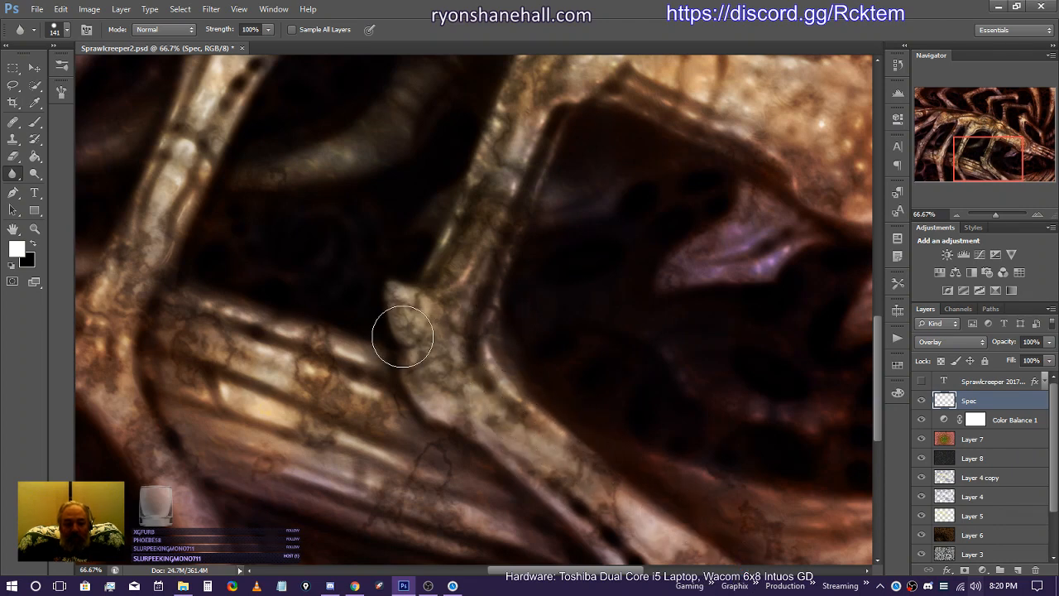
{"action": "mouse_move", "coordinate": [403, 337]}
{"action": "left_mouse_down"}
{"action": "mouse_move", "coordinate": [507, 450]}
{"action": "mouse_move", "coordinate": [495, 329]}
{"action": "mouse_move", "coordinate": [467, 285]}
{"action": "mouse_move", "coordinate": [482, 324]}
{"action": "mouse_move", "coordinate": [508, 214]}
{"action": "left_mouse_up"}
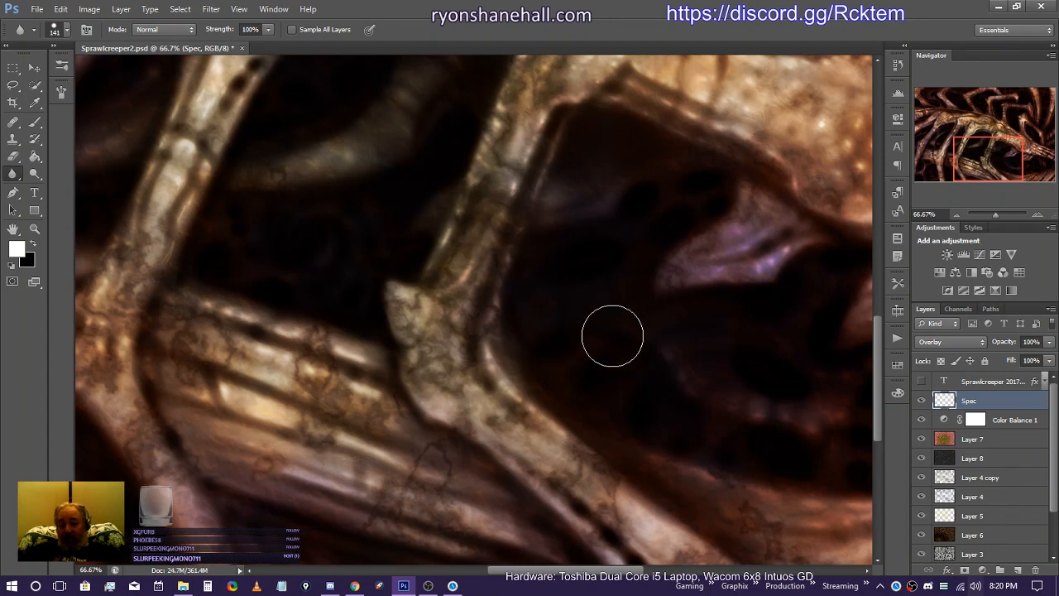
Step: Paint thin white streaks and flecks along the curved bands below the dark, hole-filled membrane
{"action": "left_click_drag", "start_coordinate": [983, 162], "coordinate": [1016, 175]}
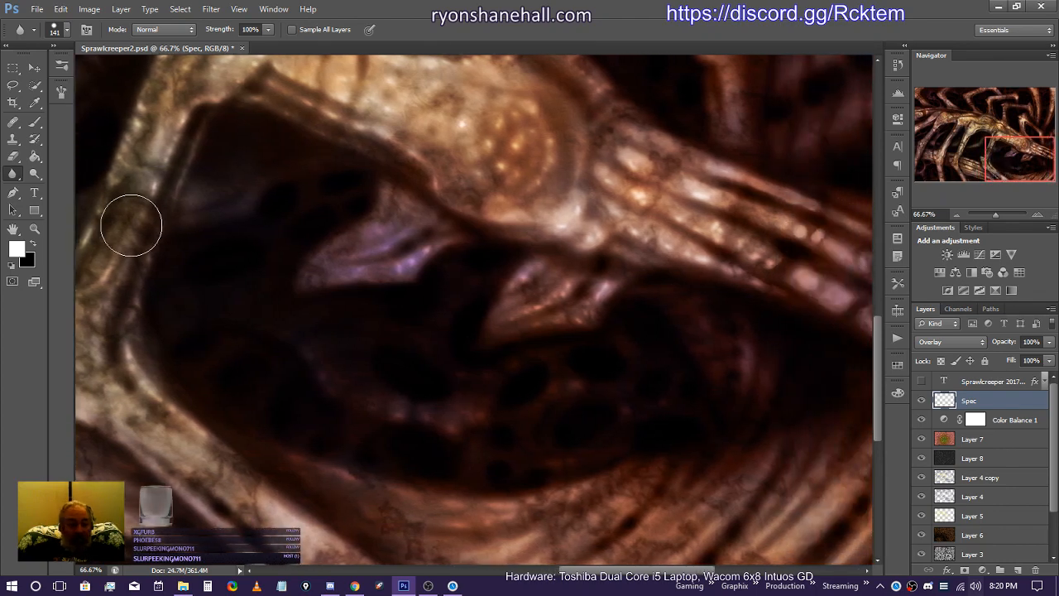
{"action": "left_click", "coordinate": [35, 123]}
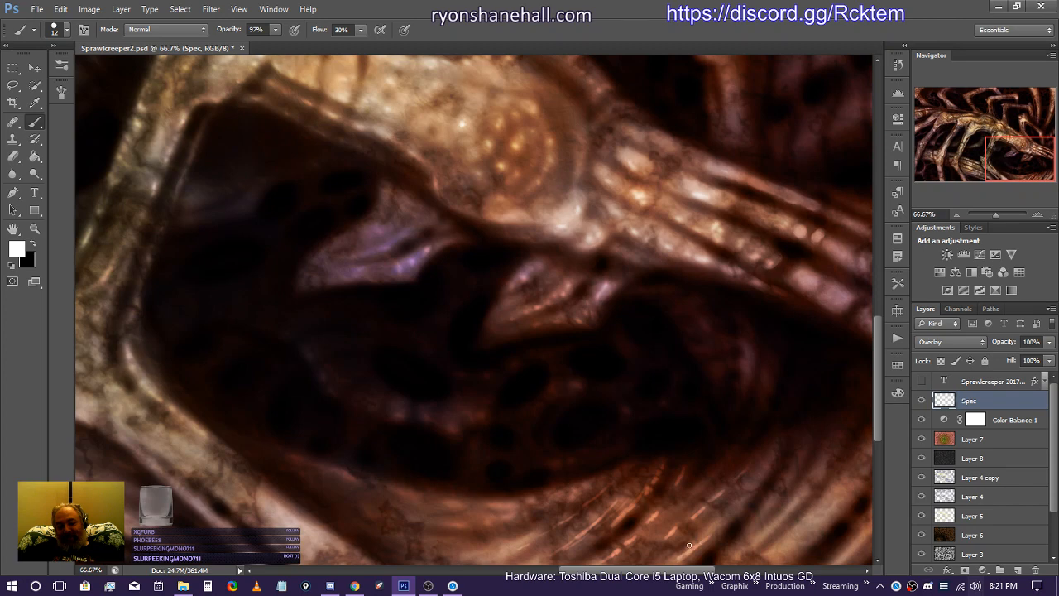
{"action": "left_click_drag", "start_coordinate": [644, 569], "coordinate": [695, 569]}
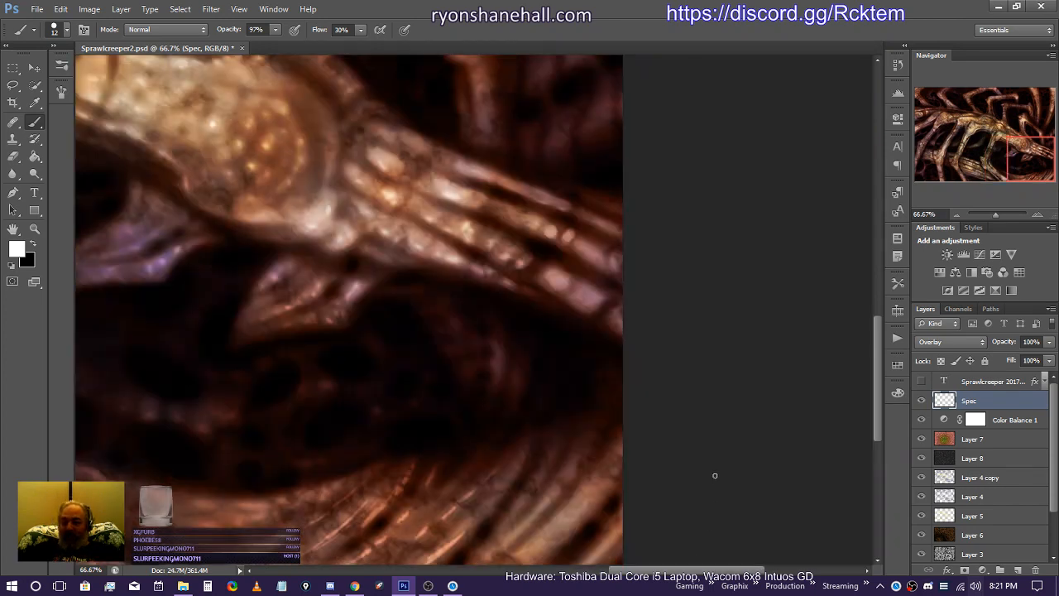
{"action": "mouse_move", "coordinate": [1026, 165]}
{"action": "left_mouse_down"}
{"action": "mouse_move", "coordinate": [993, 133]}
{"action": "mouse_move", "coordinate": [1031, 168]}
{"action": "left_mouse_up"}
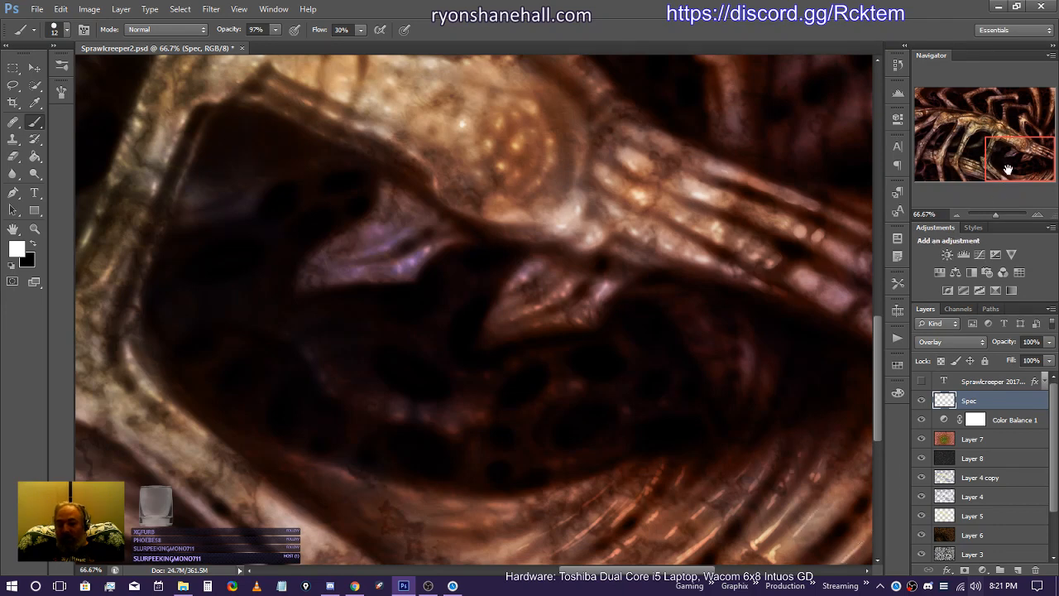
Step: Blur the fresh streaks across the curved bands along the lower edge of the artwork
{"action": "left_click", "coordinate": [957, 214]}
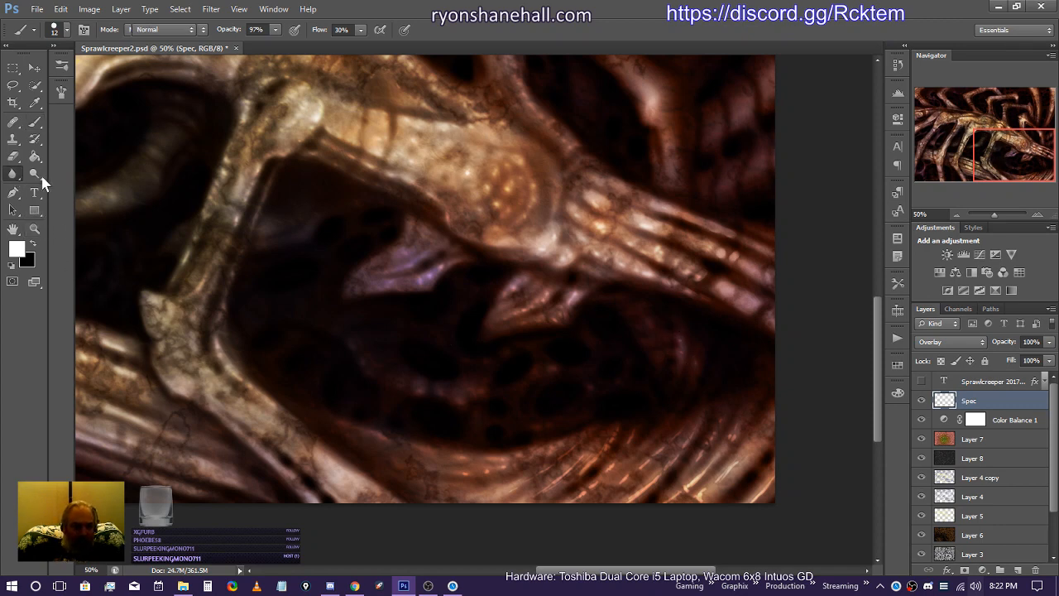
{"action": "mouse_move", "coordinate": [675, 342]}
{"action": "left_mouse_down"}
{"action": "mouse_move", "coordinate": [693, 360]}
{"action": "mouse_move", "coordinate": [676, 339]}
{"action": "mouse_move", "coordinate": [674, 348]}
{"action": "left_mouse_up"}
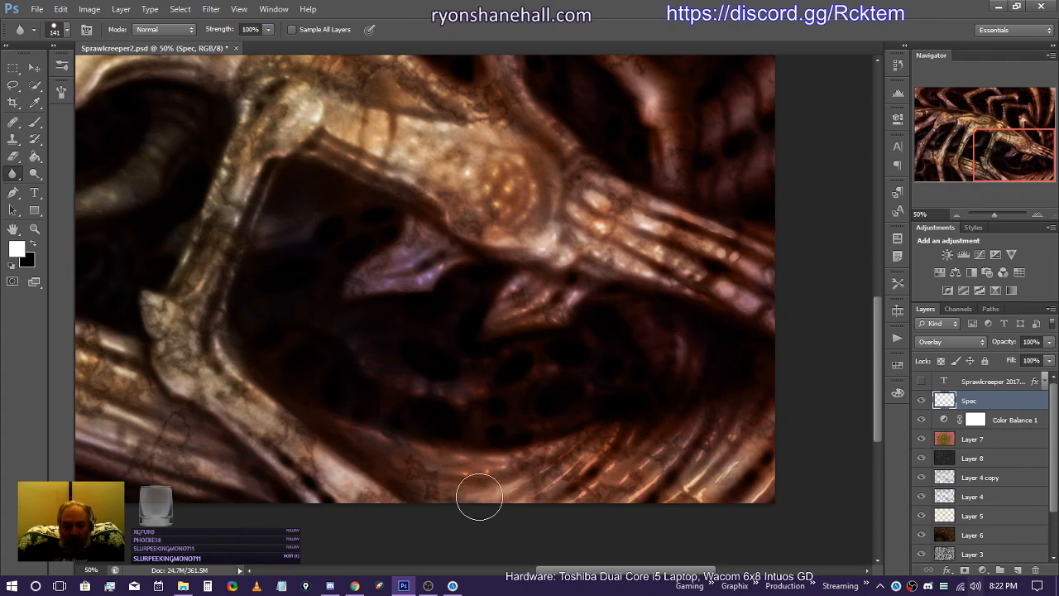
{"action": "left_click_drag", "start_coordinate": [453, 475], "coordinate": [483, 477]}
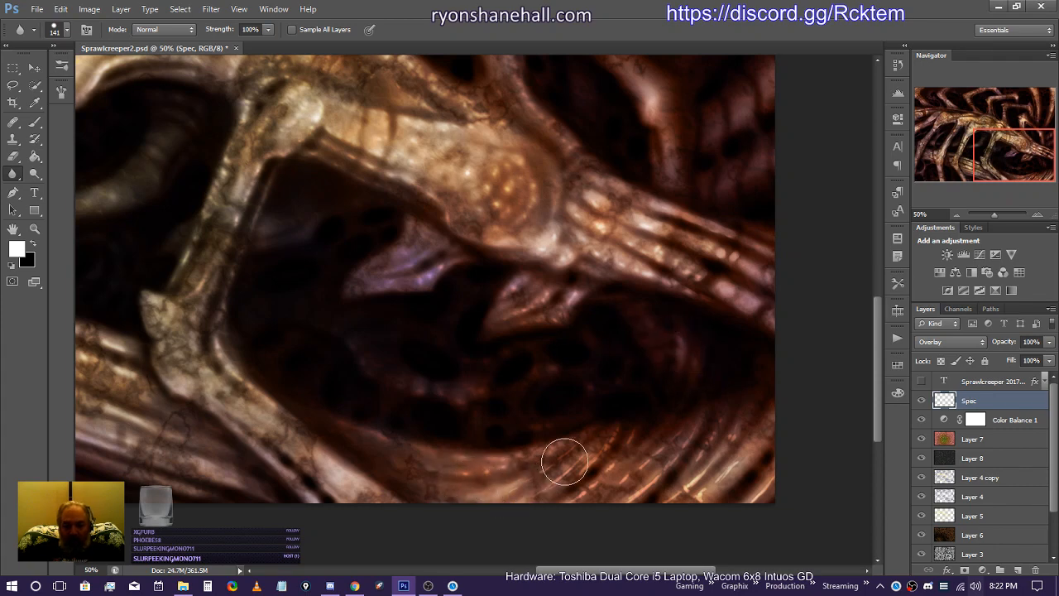
{"action": "mouse_move", "coordinate": [565, 461]}
{"action": "left_mouse_down"}
{"action": "mouse_move", "coordinate": [597, 422]}
{"action": "mouse_move", "coordinate": [499, 500]}
{"action": "mouse_move", "coordinate": [584, 449]}
{"action": "mouse_move", "coordinate": [539, 496]}
{"action": "mouse_move", "coordinate": [627, 425]}
{"action": "mouse_move", "coordinate": [572, 485]}
{"action": "mouse_move", "coordinate": [590, 493]}
{"action": "mouse_move", "coordinate": [644, 434]}
{"action": "mouse_move", "coordinate": [583, 505]}
{"action": "mouse_move", "coordinate": [678, 424]}
{"action": "mouse_move", "coordinate": [604, 509]}
{"action": "mouse_move", "coordinate": [667, 458]}
{"action": "mouse_move", "coordinate": [609, 483]}
{"action": "left_mouse_up"}
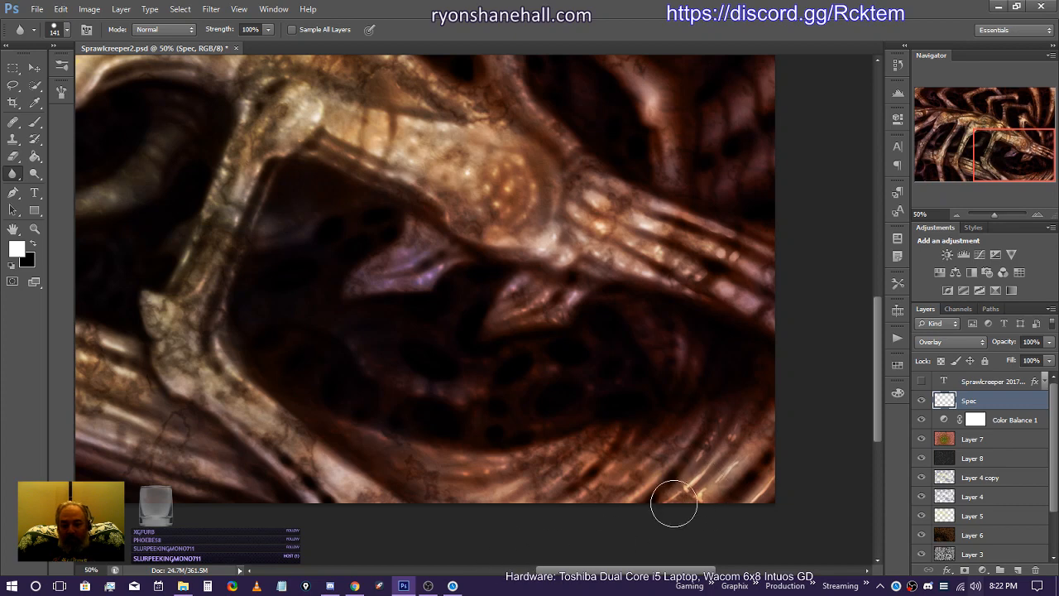
{"action": "mouse_move", "coordinate": [674, 503]}
{"action": "left_mouse_down"}
{"action": "mouse_move", "coordinate": [734, 451]}
{"action": "mouse_move", "coordinate": [678, 508]}
{"action": "left_mouse_up"}
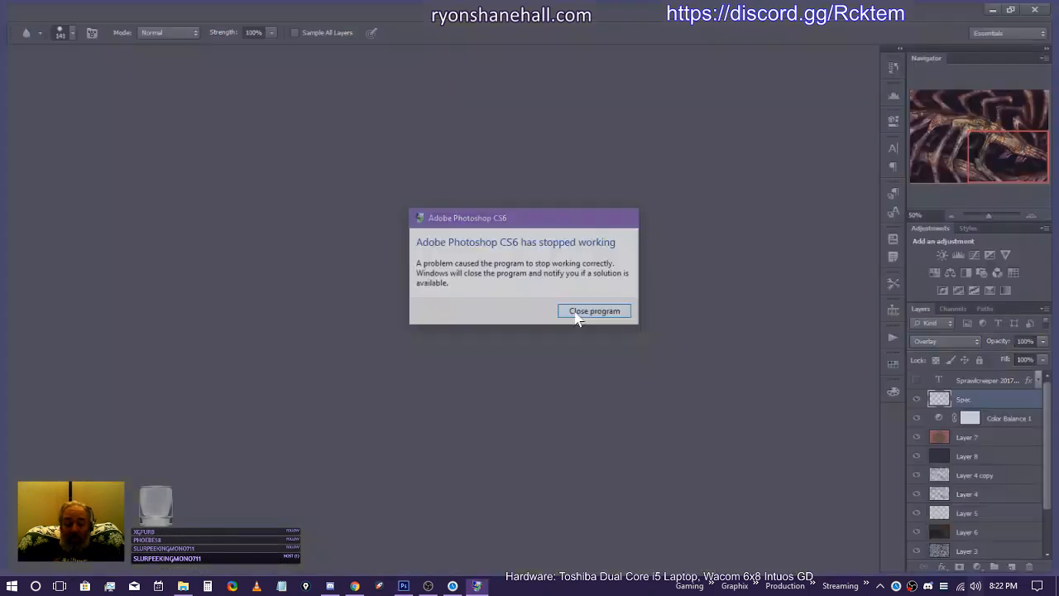
Step: Close the crashed Photoshop and relaunch Adobe Photoshop CS6 (64 Bit)
{"action": "left_click", "coordinate": [577, 315]}
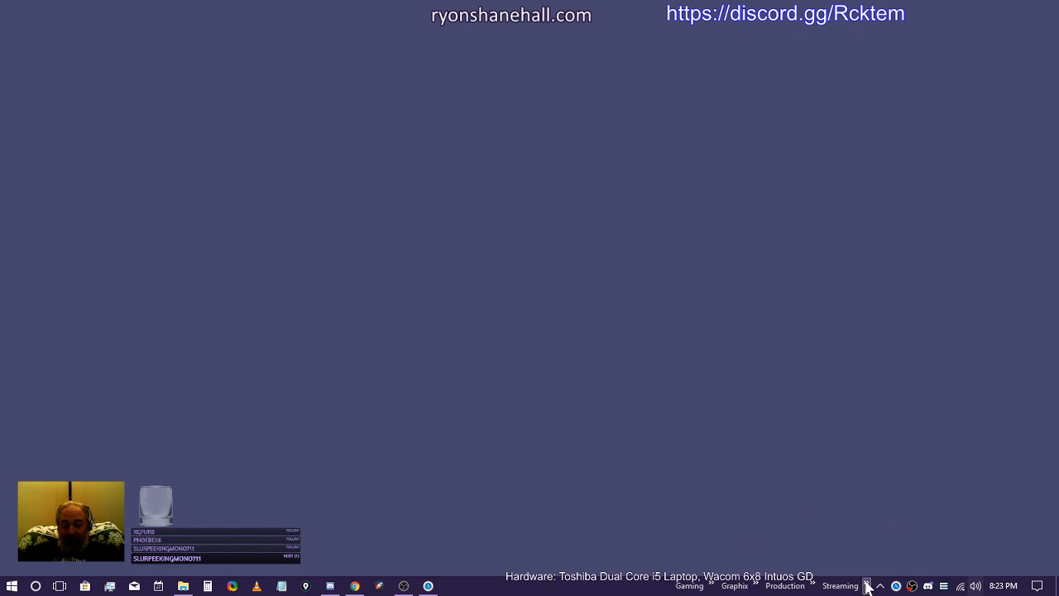
{"action": "left_click", "coordinate": [755, 586]}
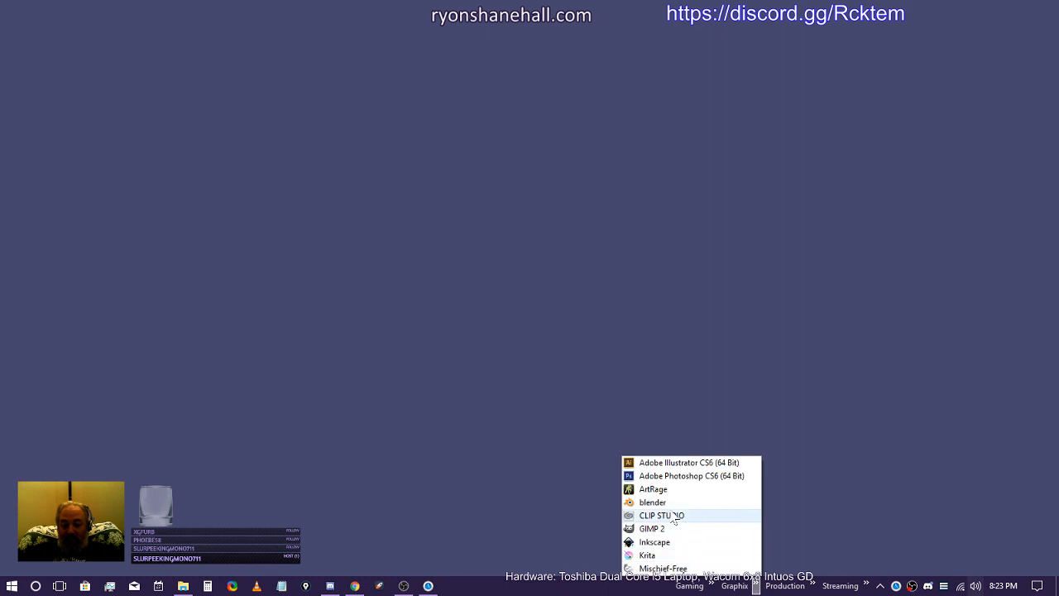
{"action": "left_click", "coordinate": [656, 476]}
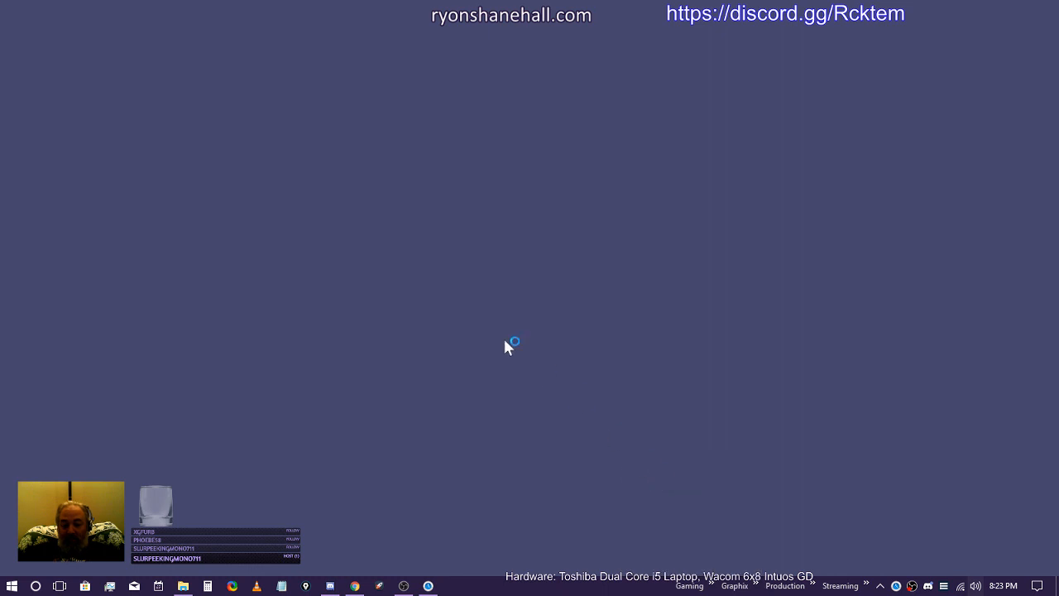